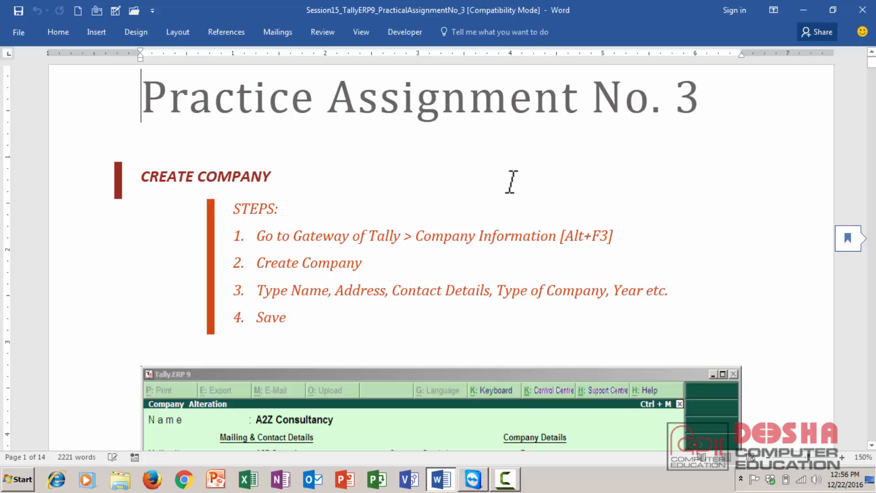
Review the May 2010 transactions and the A2Z Consultancy trial balance in the assignment document
{"action": "scroll", "coordinate": [511, 182], "scroll_direction": "down", "scroll_amount": 20}
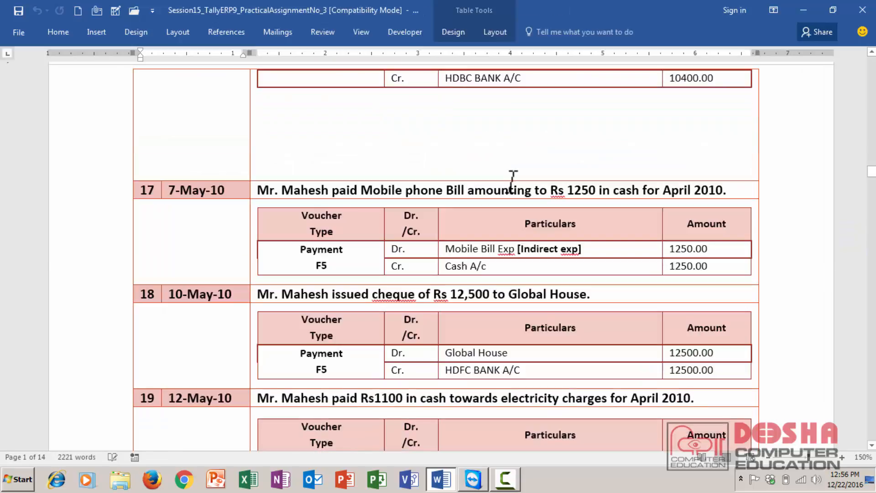
{"action": "scroll", "coordinate": [512, 182], "scroll_direction": "down", "scroll_amount": 8}
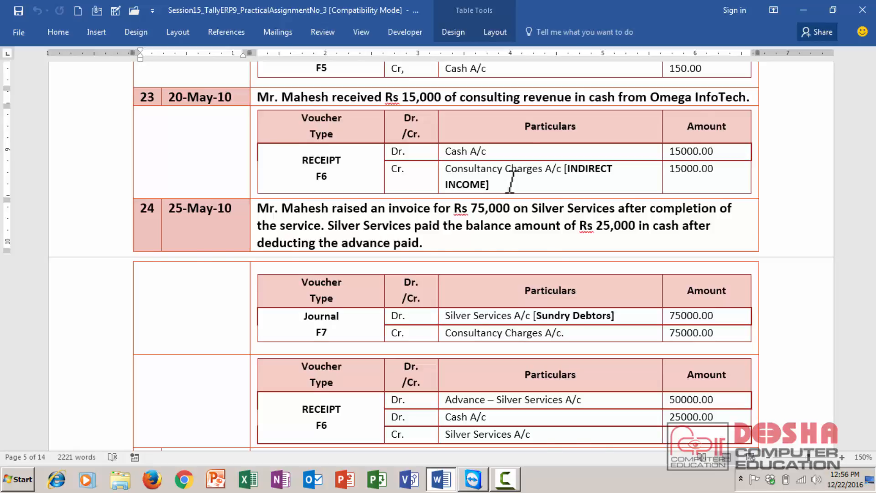
{"action": "scroll", "coordinate": [512, 182], "scroll_direction": "down", "scroll_amount": 10}
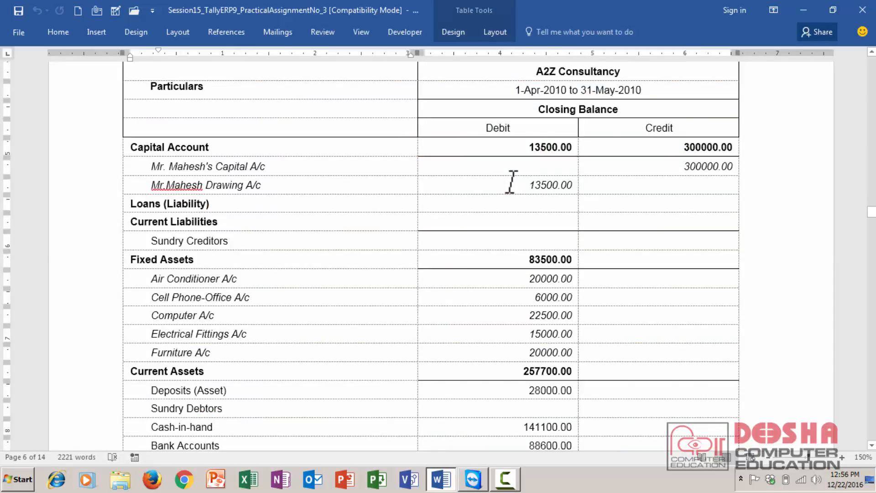
{"action": "scroll", "coordinate": [512, 181], "scroll_direction": "up", "scroll_amount": 4}
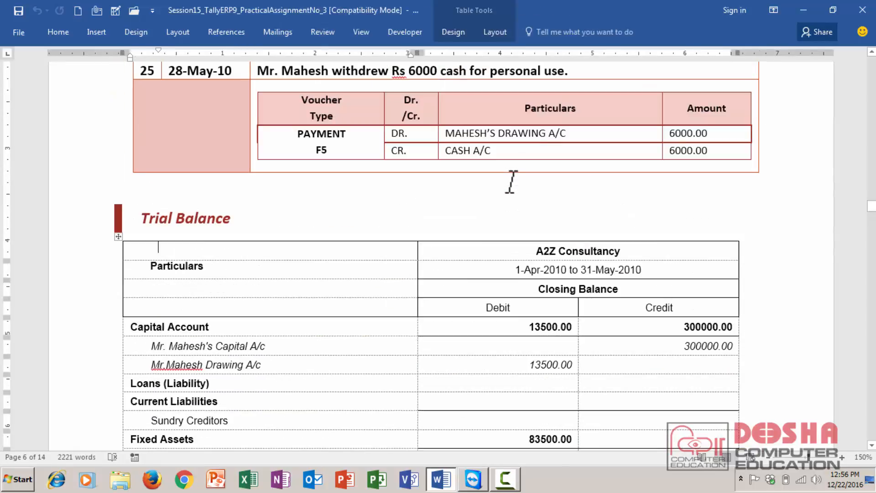
{"action": "key", "text": "Down"}
{"action": "key", "text": "Down"}
{"action": "key", "text": "Down"}
{"action": "key", "text": "Down"}
{"action": "key", "text": "Down"}
{"action": "key", "text": "Down"}
{"action": "key", "text": "Down"}
{"action": "key", "text": "Down"}
{"action": "key", "text": "Down"}
{"action": "key", "text": "Down"}
{"action": "key", "text": "Down"}
{"action": "key", "text": "Down"}
{"action": "key", "text": "Down"}
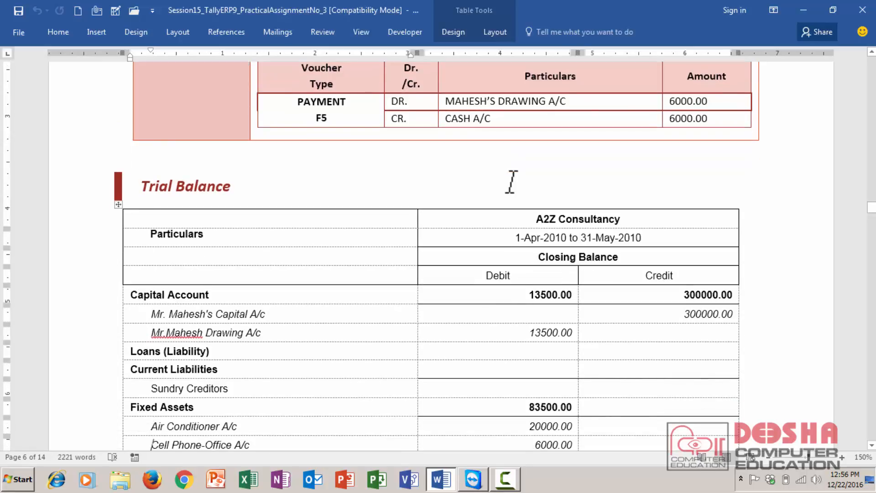
{"action": "key", "text": "Down"}
{"action": "key", "text": "Down"}
{"action": "key", "text": "Down"}
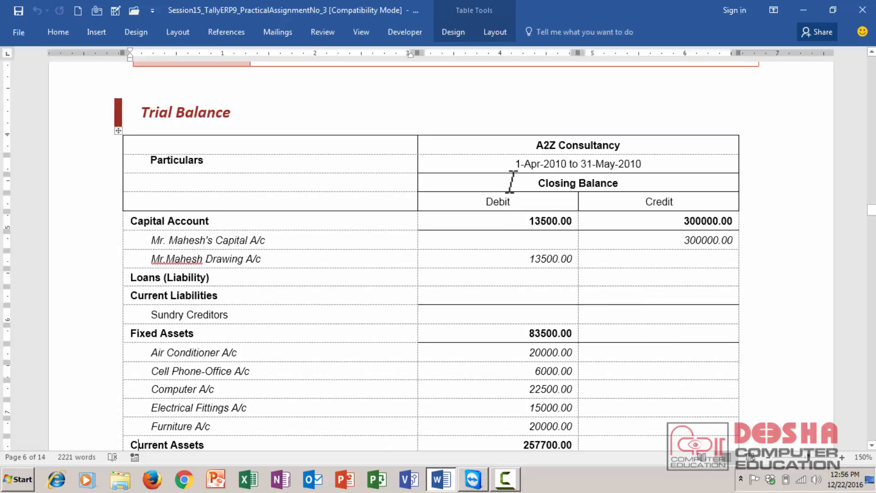
{"action": "key", "text": "Down"}
{"action": "key", "text": "Down"}
{"action": "key", "text": "Down"}
{"action": "key", "text": "Down"}
{"action": "key", "text": "Down"}
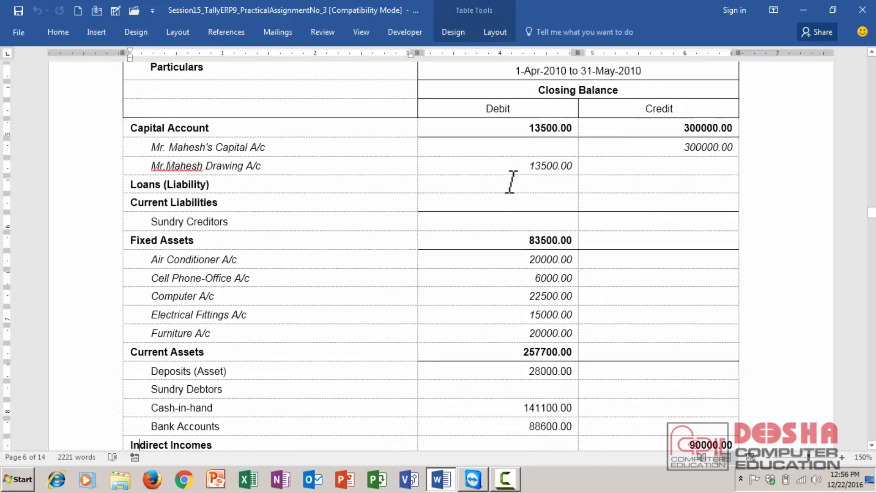
{"action": "key", "text": "Down"}
{"action": "key", "text": "Down"}
{"action": "key", "text": "Down"}
{"action": "key", "text": "Down"}
{"action": "key", "text": "Down"}
{"action": "key", "text": "Down"}
{"action": "key", "text": "Down"}
{"action": "key", "text": "Down"}
{"action": "key", "text": "Down"}
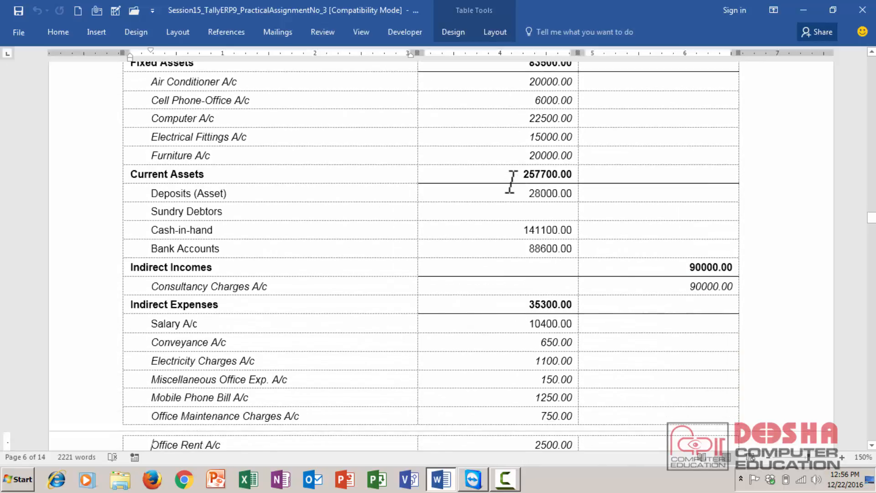
Go past the trial balance and examine the first transactions under the Transactions June 2010 heading
{"action": "key", "text": "Down"}
{"action": "key", "text": "Down"}
{"action": "key", "text": "Down"}
{"action": "key", "text": "Down"}
{"action": "key", "text": "Down"}
{"action": "key", "text": "Down"}
{"action": "key", "text": "Down"}
{"action": "key", "text": "Down"}
{"action": "key", "text": "Down"}
{"action": "key", "text": "Down"}
{"action": "key", "text": "Down"}
{"action": "key", "text": "Down"}
{"action": "key", "text": "Down"}
{"action": "key", "text": "Down"}
{"action": "key", "text": "Down"}
{"action": "key", "text": "Down"}
{"action": "key", "text": "Down"}
{"action": "key", "text": "Down"}
{"action": "key", "text": "Down"}
{"action": "key", "text": "Down"}
{"action": "key", "text": "Up"}
{"action": "key", "text": "Up"}
{"action": "key", "text": "Up"}
{"action": "key", "text": "Up"}
{"action": "key", "text": "Up"}
{"action": "key", "text": "Up"}
{"action": "key", "text": "Up"}
{"action": "key", "text": "Up"}
{"action": "key", "text": "Up"}
{"action": "key", "text": "Up"}
{"action": "key", "text": "Up"}
{"action": "key", "text": "Up"}
{"action": "key", "text": "Up"}
{"action": "key", "text": "Up"}
{"action": "key", "text": "Up"}
{"action": "key", "text": "Up"}
{"action": "key", "text": "Up"}
{"action": "key", "text": "Up"}
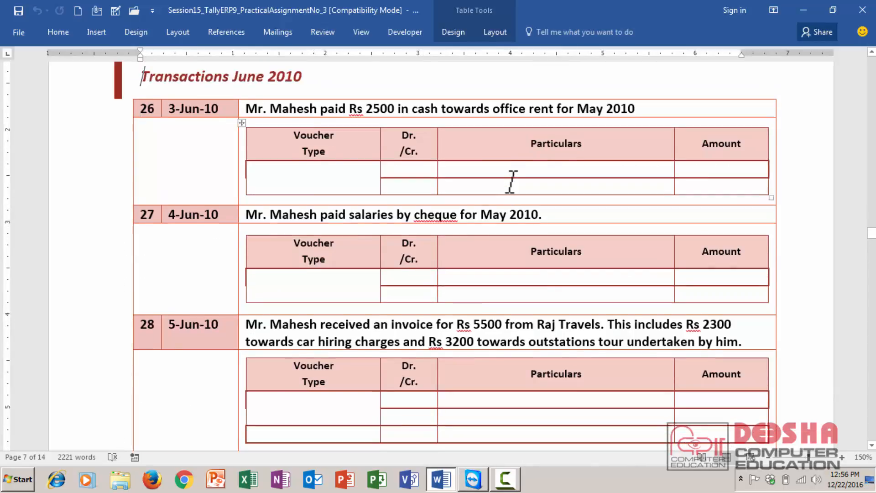
{"action": "key", "text": "Up"}
{"action": "key", "text": "Up"}
{"action": "key", "text": "Down"}
{"action": "key", "text": "Down"}
{"action": "key", "text": "Down"}
{"action": "key", "text": "Down"}
{"action": "key", "text": "Down"}
{"action": "key", "text": "Down"}
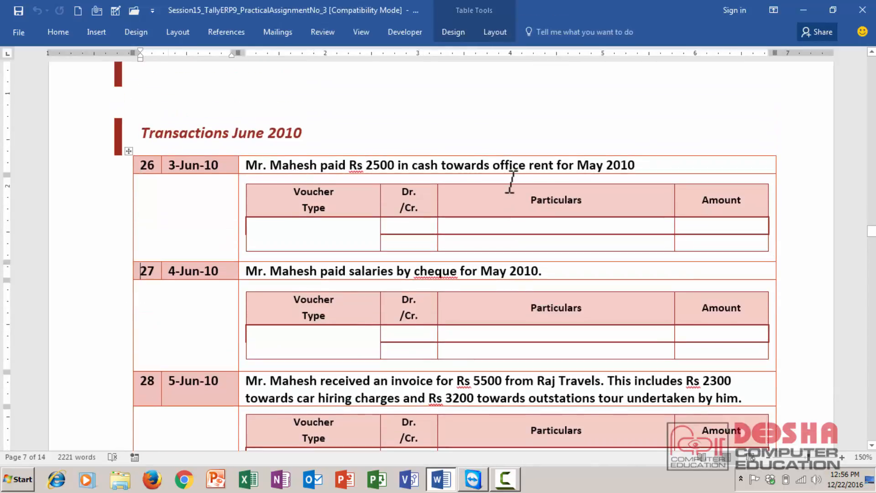
{"action": "key", "text": "Down"}
{"action": "key", "text": "Down"}
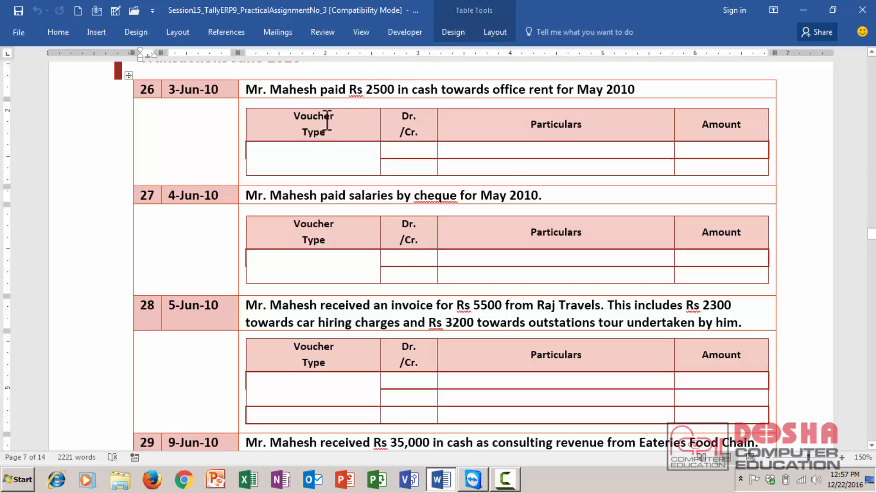
Enter PAYMENT with f5 on a second line as the voucher type of transaction 26, the May office rent
{"action": "left_click", "coordinate": [308, 156]}
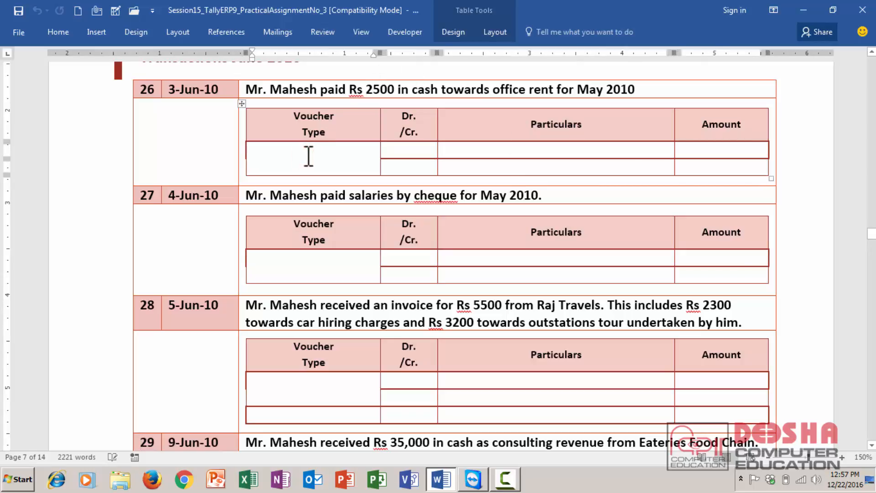
{"action": "type", "text": "PAY"}
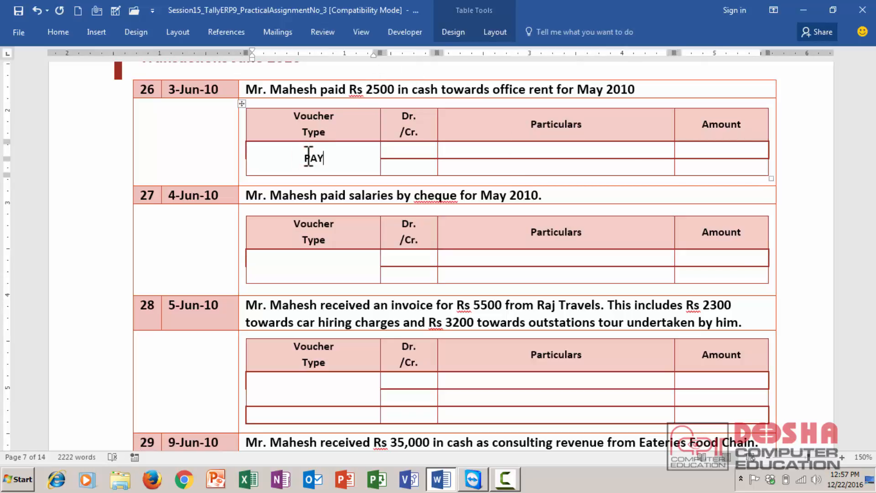
{"action": "type", "text": "MTNE"}
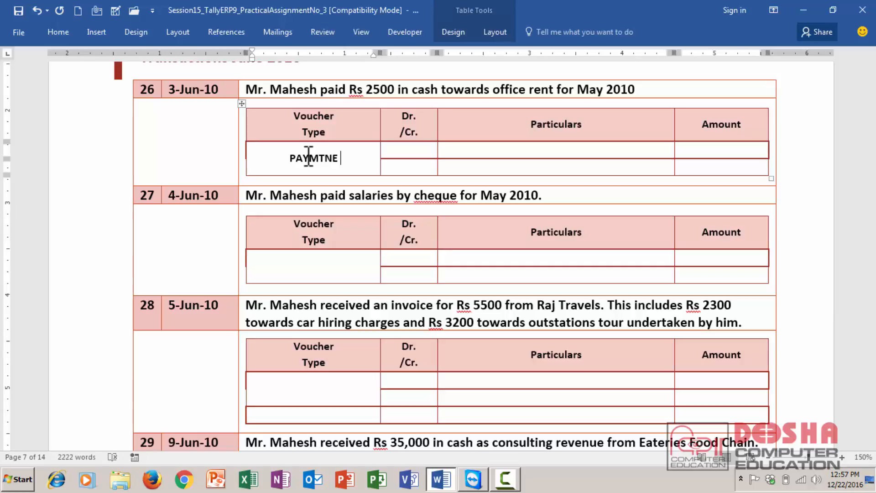
{"action": "key", "text": "BackSpace"}
{"action": "key", "text": "BackSpace"}
{"action": "key", "text": "BackSpace"}
{"action": "key", "text": "BackSpace"}
{"action": "type", "text": "ENT (f5"}
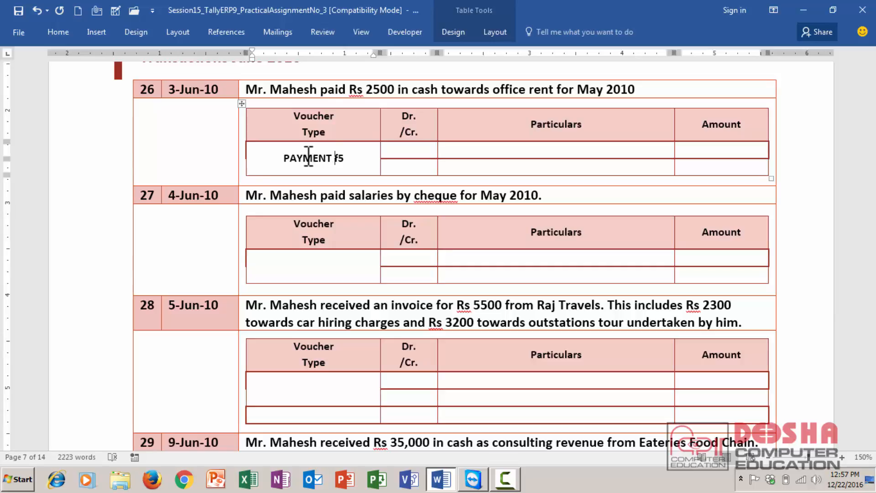
{"action": "key", "text": "Return"}
{"action": "key", "text": "Tab"}
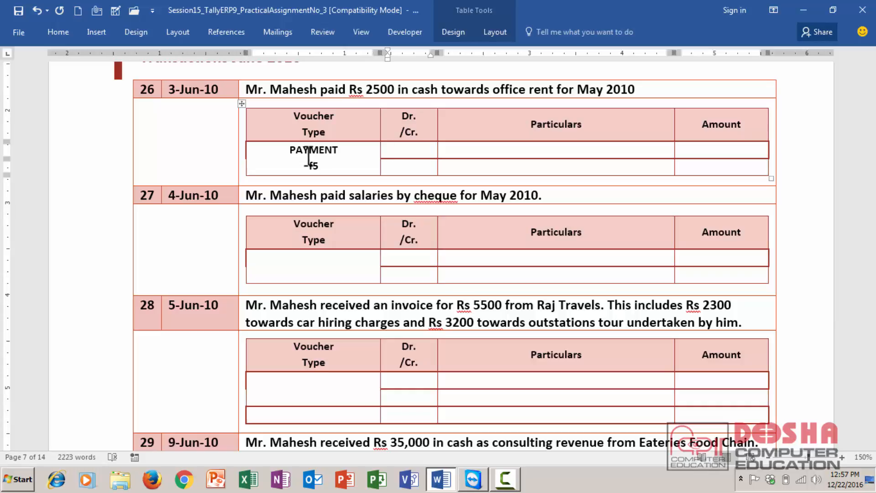
Fill transaction 26's first entry row with Dr., Rent Expenses A/c and the amount 2500.00
{"action": "type", "text": "Dr."}
{"action": "key", "text": "Tab"}
{"action": "type", "text": "Rent Expenses "}
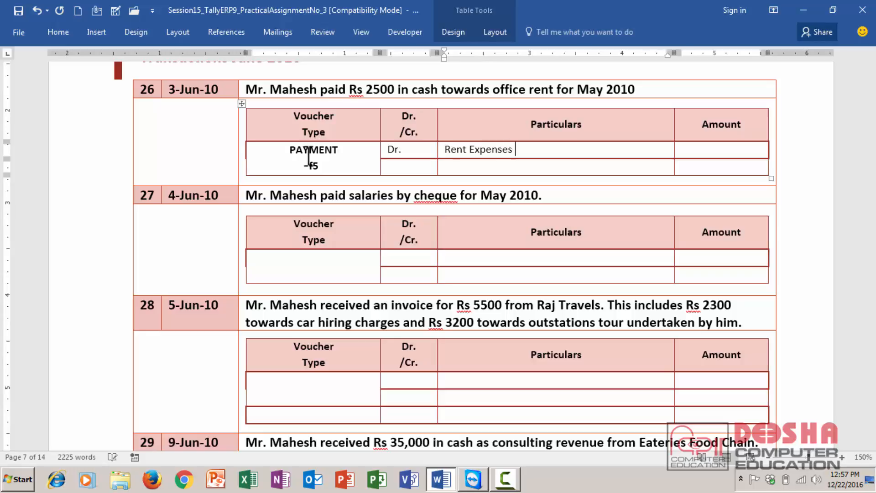
{"action": "type", "text": "A/c"}
{"action": "key", "text": "Tab"}
{"action": "type", "text": "25000"}
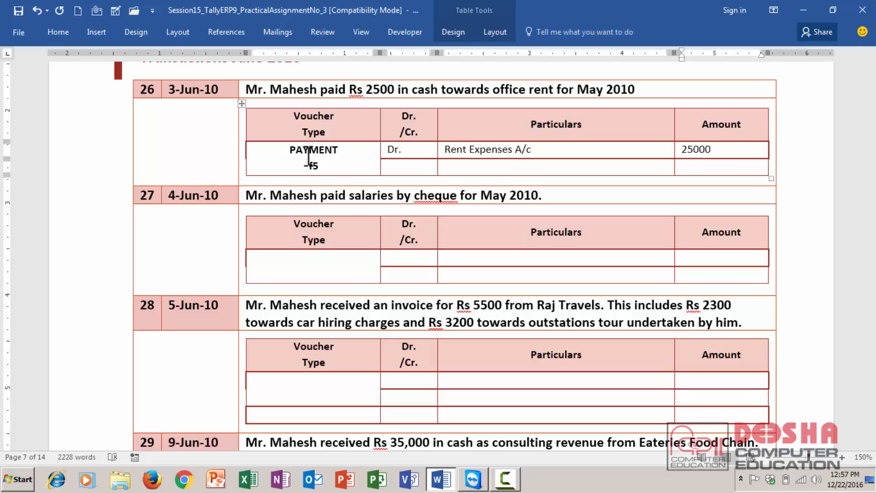
{"action": "key", "text": "BackSpace"}
{"action": "type", "text": ".00"}
{"action": "key", "text": "Tab"}
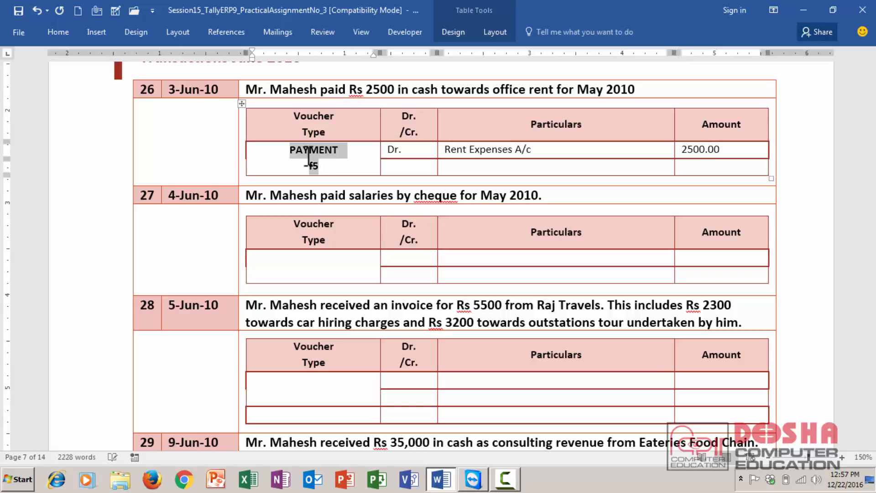
Fill transaction 26's second entry row with Cr., Cash A/c. and the amount 2500.00
{"action": "key", "text": "Tab"}
{"action": "type", "text": "Cr."}
{"action": "key", "text": "Tab"}
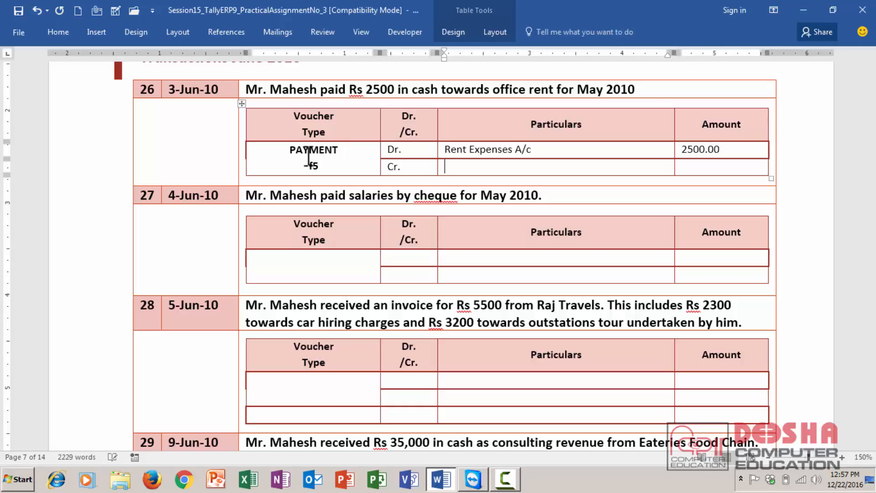
{"action": "type", "text": "Cash A/c."}
{"action": "key", "text": "Tab"}
{"action": "type", "text": "2"}
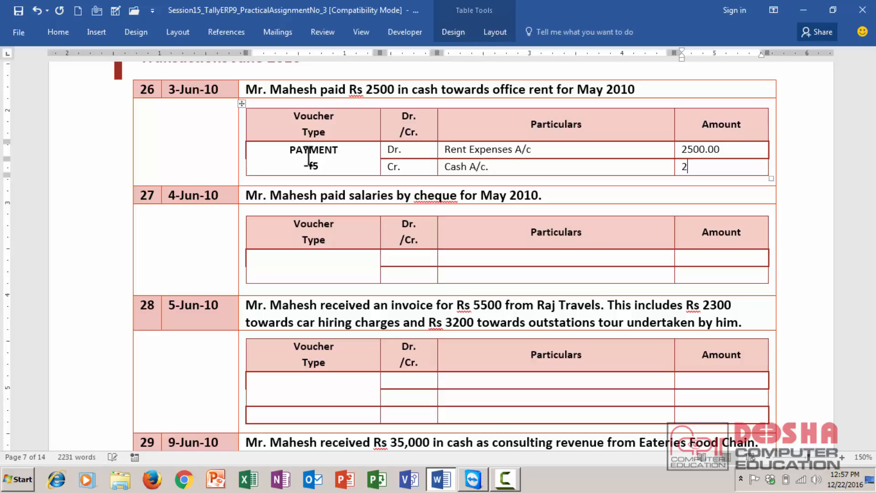
{"action": "type", "text": "500.00"}
Copy the voucher type of transaction 26 into transaction 27 and change its case to Payment F5
{"action": "left_click", "coordinate": [310, 259]}
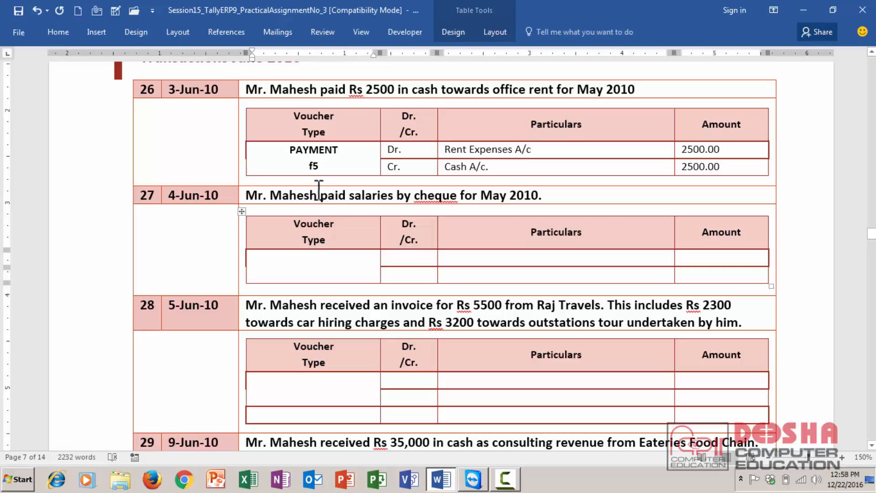
{"action": "left_click_drag", "start_coordinate": [321, 167], "coordinate": [300, 153]}
{"action": "key", "text": "ctrl+c"}
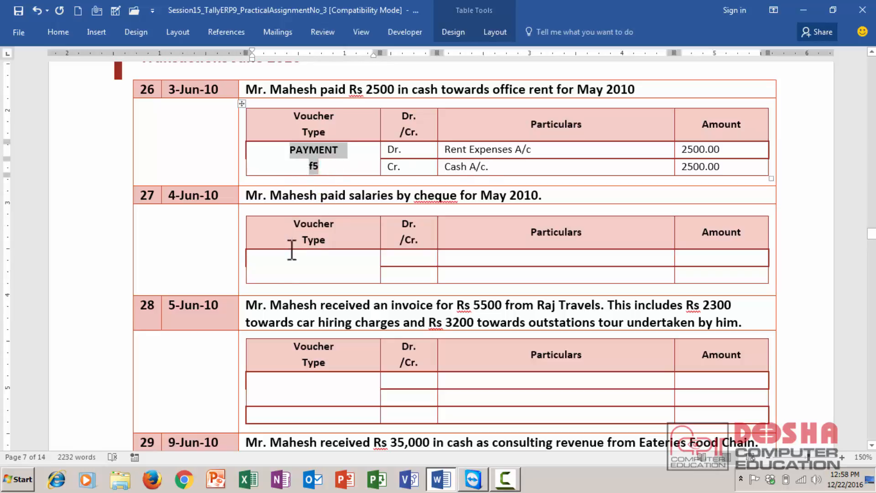
{"action": "left_click", "coordinate": [284, 262]}
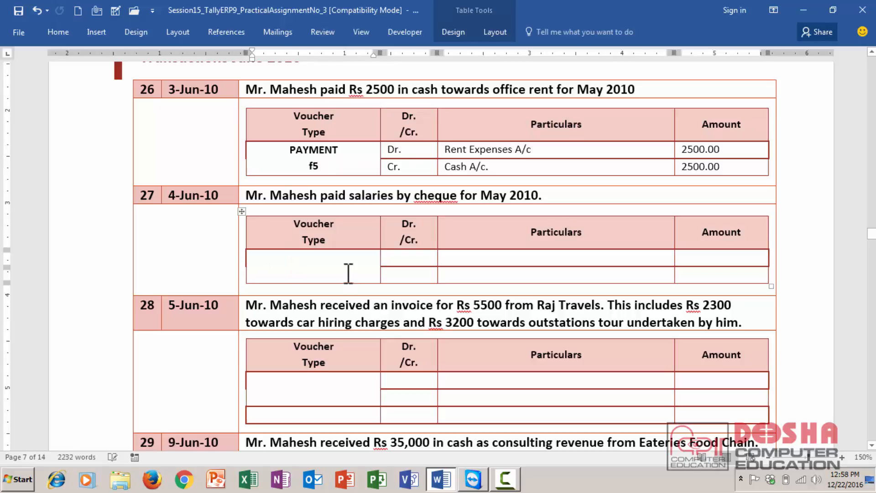
{"action": "key", "text": "ctrl+v"}
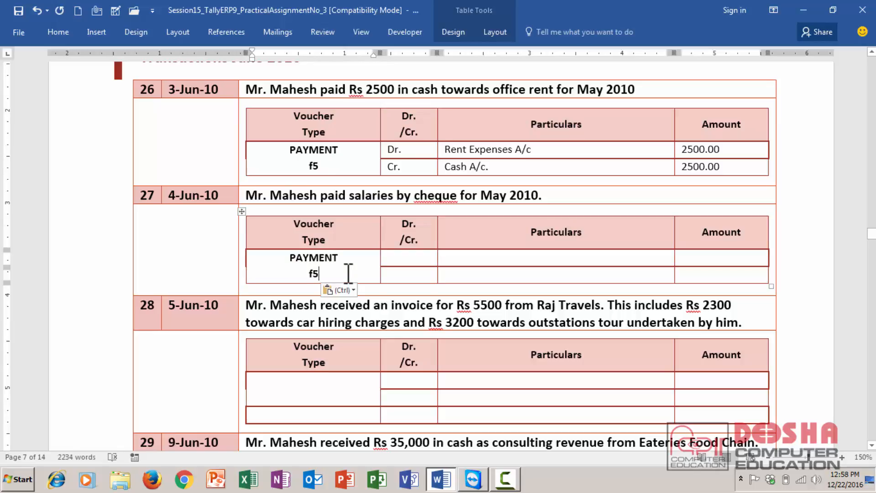
{"action": "key", "text": "shift+F3"}
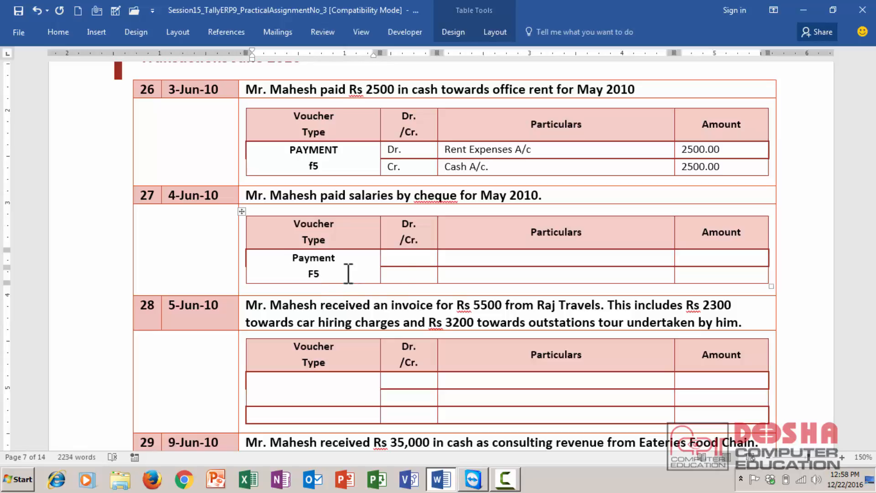
Look back through the earlier transactions for the April 2010 salary payment in transaction 16 and examine its amounts
{"action": "left_click", "coordinate": [407, 273]}
{"action": "key", "text": "Up"}
{"action": "key", "text": "Up"}
{"action": "key", "text": "Up"}
{"action": "key", "text": "Up"}
{"action": "key", "text": "Up"}
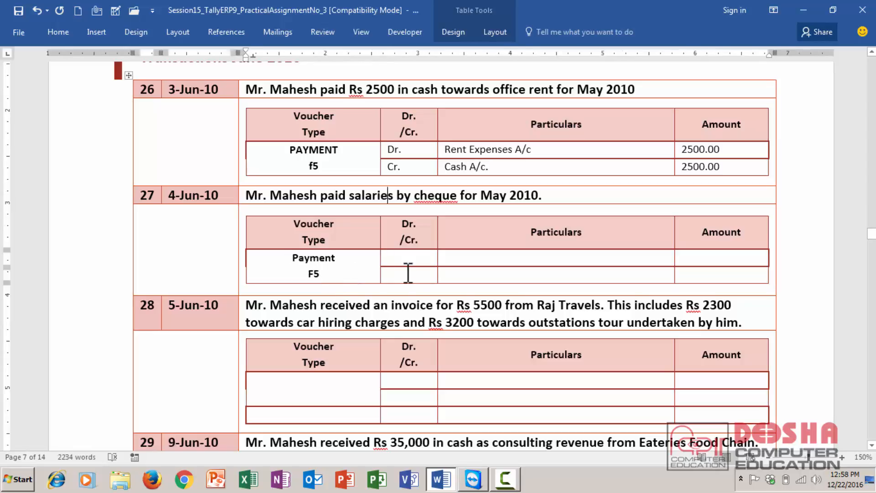
{"action": "key", "text": "Up"}
{"action": "key", "text": "Up"}
{"action": "key", "text": "Up"}
{"action": "key", "text": "Up"}
{"action": "key", "text": "Up"}
{"action": "key", "text": "Up"}
{"action": "key", "text": "Up"}
{"action": "key", "text": "Up"}
{"action": "key", "text": "Up"}
{"action": "key", "text": "Up"}
{"action": "key", "text": "Up"}
{"action": "key", "text": "Up"}
{"action": "key", "text": "Up"}
{"action": "key", "text": "Up"}
{"action": "key", "text": "Up"}
{"action": "key", "text": "Up"}
{"action": "key", "text": "Up"}
{"action": "key", "text": "Up"}
{"action": "key", "text": "Up"}
{"action": "key", "text": "Up"}
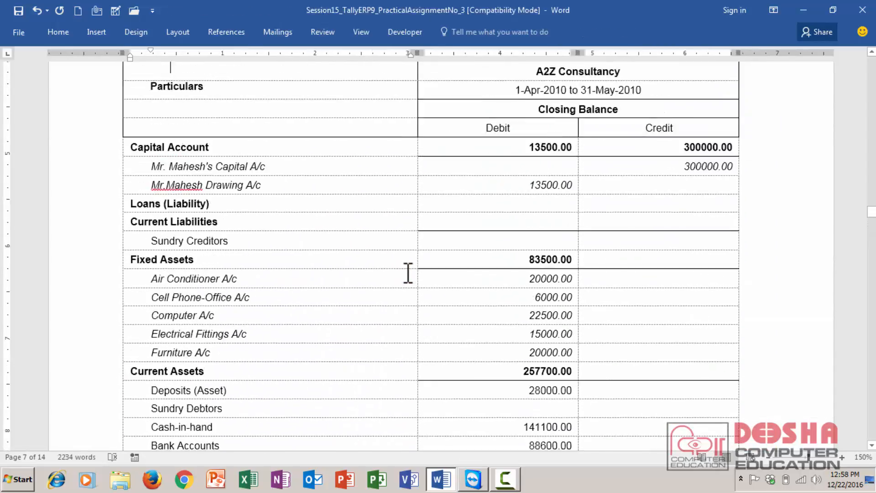
{"action": "key", "text": "Up"}
{"action": "key", "text": "Up"}
{"action": "key", "text": "Up"}
{"action": "key", "text": "Up"}
{"action": "key", "text": "Up"}
{"action": "key", "text": "Up"}
{"action": "key", "text": "Up"}
{"action": "key", "text": "Up"}
{"action": "key", "text": "Up"}
{"action": "key", "text": "Up"}
{"action": "key", "text": "Up"}
{"action": "key", "text": "Up"}
{"action": "key", "text": "Up"}
{"action": "key", "text": "Up"}
{"action": "key", "text": "Up"}
{"action": "key", "text": "Up"}
{"action": "key", "text": "Up"}
{"action": "key", "text": "Up"}
{"action": "key", "text": "Up"}
{"action": "key", "text": "Up"}
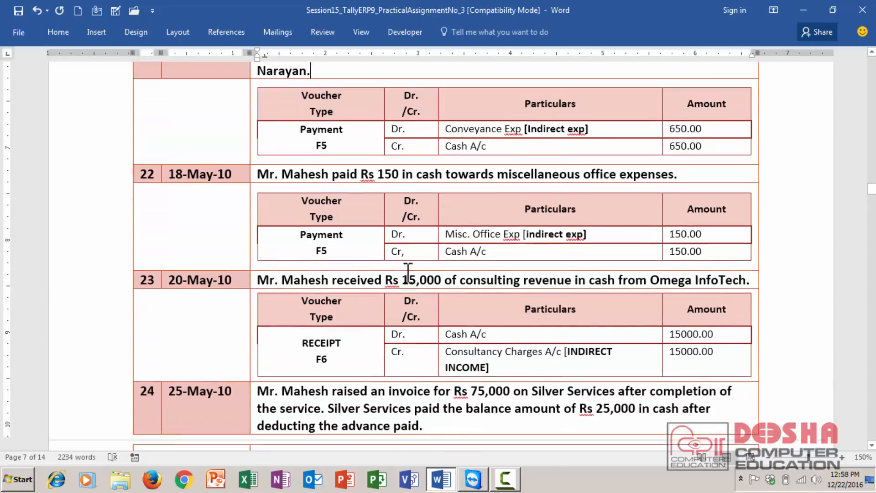
{"action": "key", "text": "Up"}
{"action": "key", "text": "Up"}
{"action": "key", "text": "Up"}
{"action": "key", "text": "Up"}
{"action": "key", "text": "Up"}
{"action": "key", "text": "Up"}
{"action": "key", "text": "Up"}
{"action": "key", "text": "Up"}
{"action": "key", "text": "Up"}
{"action": "key", "text": "Up"}
{"action": "key", "text": "Up"}
{"action": "key", "text": "Up"}
{"action": "key", "text": "Up"}
{"action": "key", "text": "Up"}
{"action": "key", "text": "Up"}
{"action": "key", "text": "Up"}
{"action": "key", "text": "Up"}
{"action": "key", "text": "Up"}
{"action": "key", "text": "Up"}
{"action": "key", "text": "Up"}
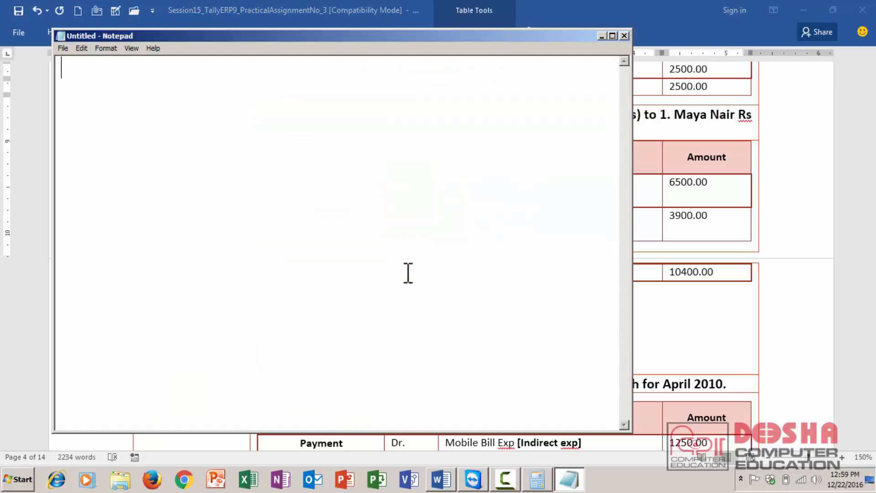
In Notepad, list the two employees' names on separate lines with their April salaries, 6500 above 3900
{"action": "type", "text": "vijay na"}
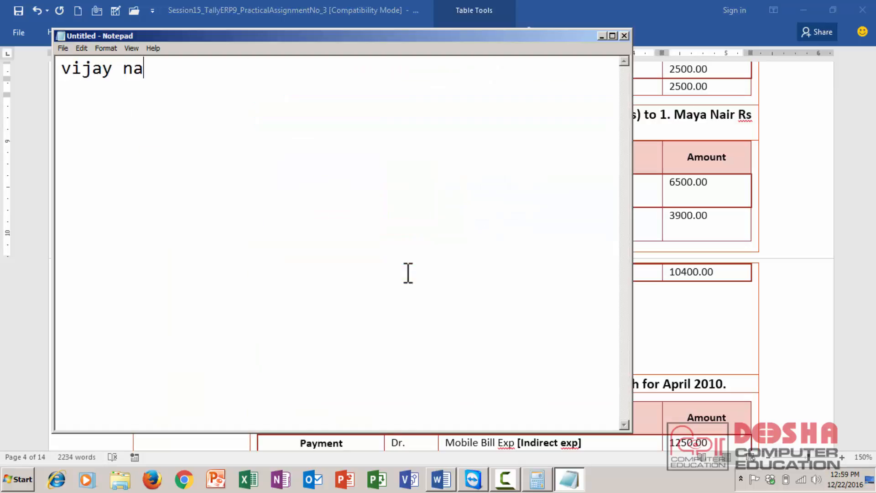
{"action": "type", "text": "rayan"}
{"action": "key", "text": "Tab"}
{"action": "type", "text": "3900"}
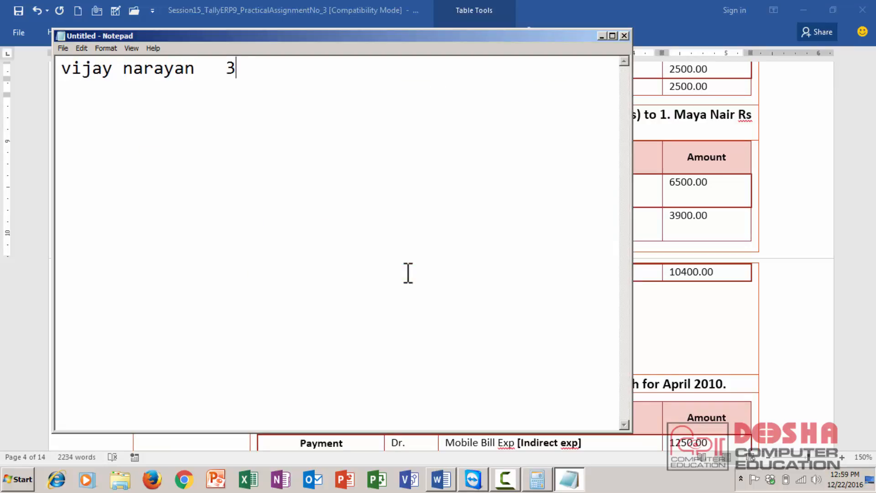
{"action": "key", "text": "Home"}
{"action": "key", "text": "Return"}
{"action": "key", "text": "Return"}
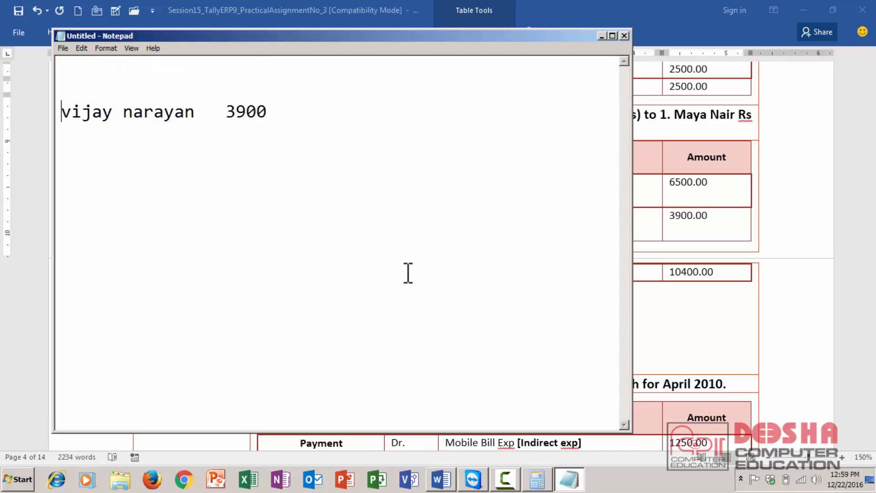
{"action": "key", "text": "Up"}
{"action": "type", "text": "maya nair"}
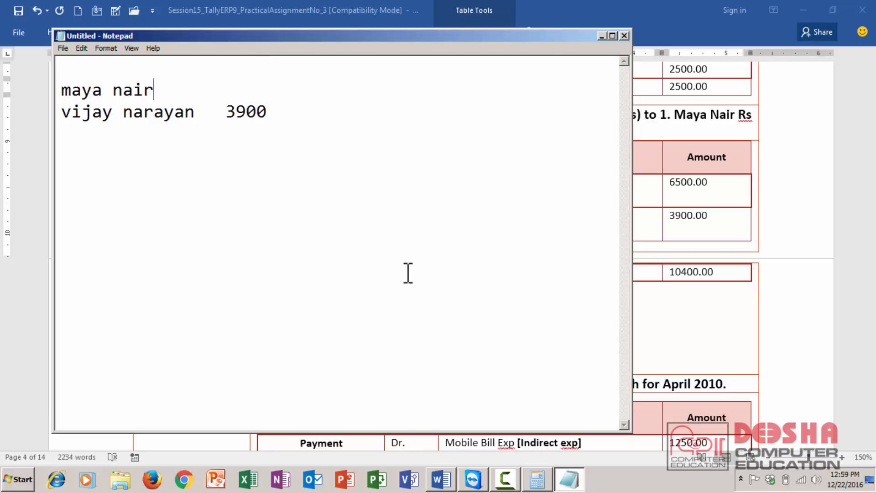
{"action": "key", "text": "Tab"}
{"action": "type", "text": "6500"}
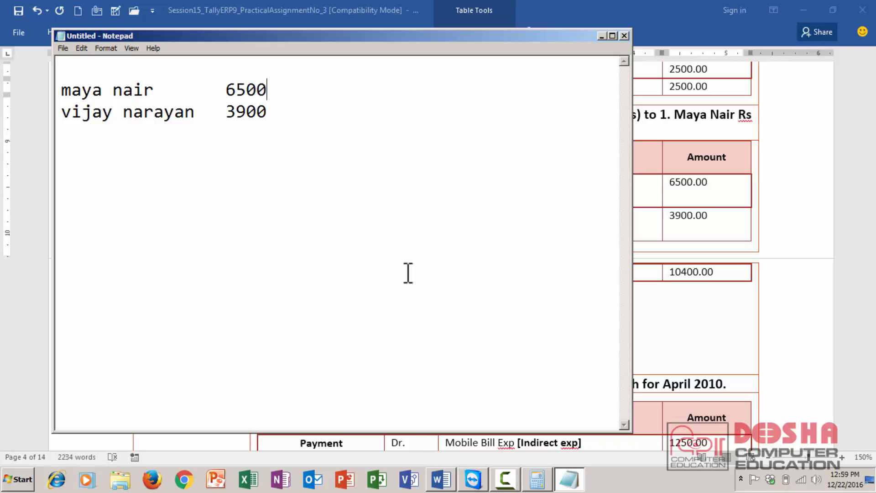
Add X 25 days after both salaries, separate the two lines, and put 30 beneath the first line's 25
{"action": "type", "text": " X 25 days"}
{"action": "key", "text": "Down"}
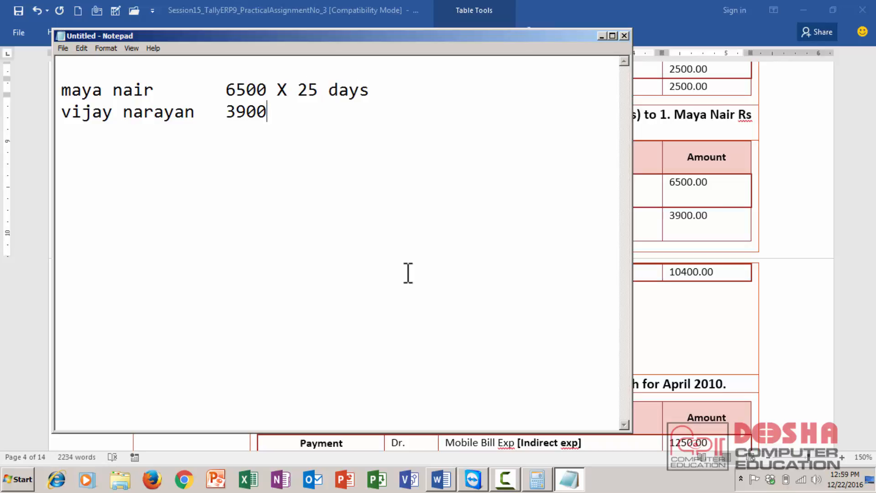
{"action": "type", "text": "X 25 dys"}
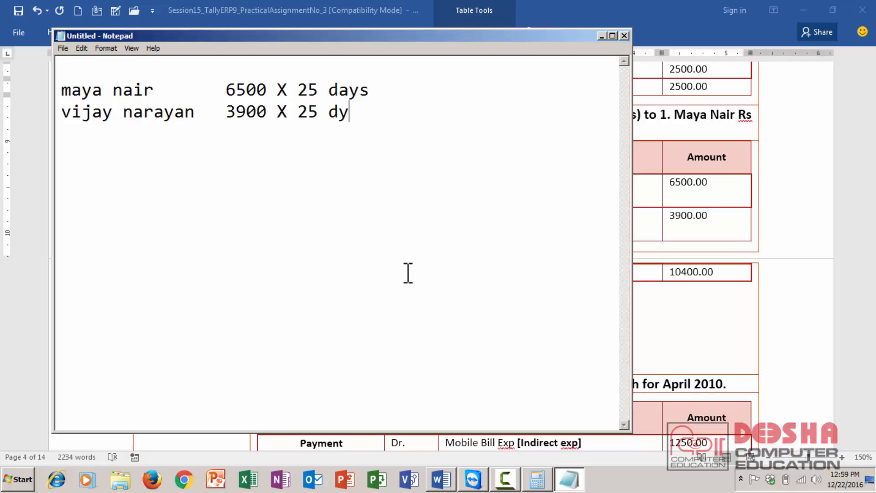
{"action": "key", "text": "Left"}
{"action": "key", "text": "Left"}
{"action": "type", "text": "a"}
{"action": "key", "text": "End"}
{"action": "key", "text": "Up"}
{"action": "key", "text": "Return"}
{"action": "key", "text": "Down"}
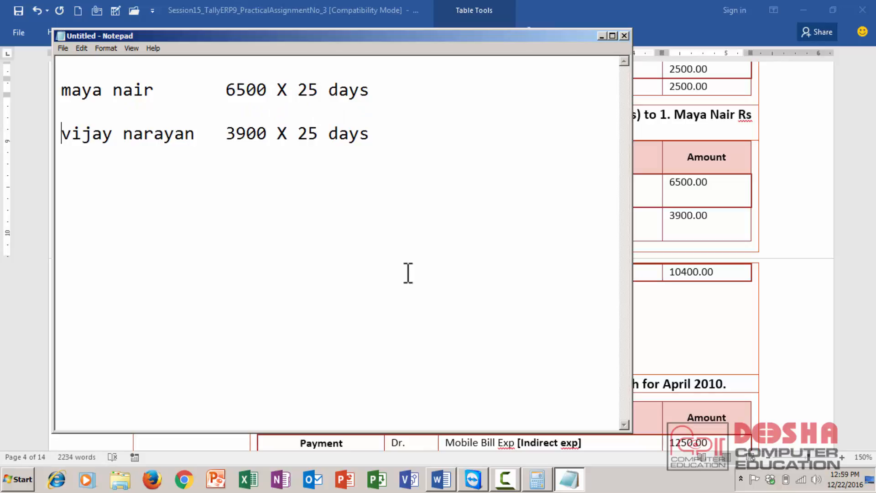
{"action": "key", "text": "Up"}
{"action": "key", "text": "Up"}
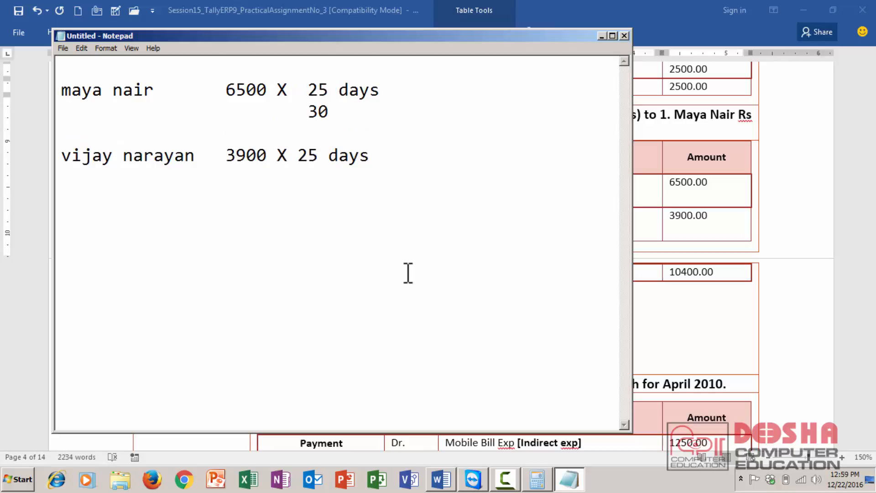
Switch to Calculator, set it to Standard mode and compute 6500 * 30 / 25
{"action": "key", "text": "alt+Tab"}
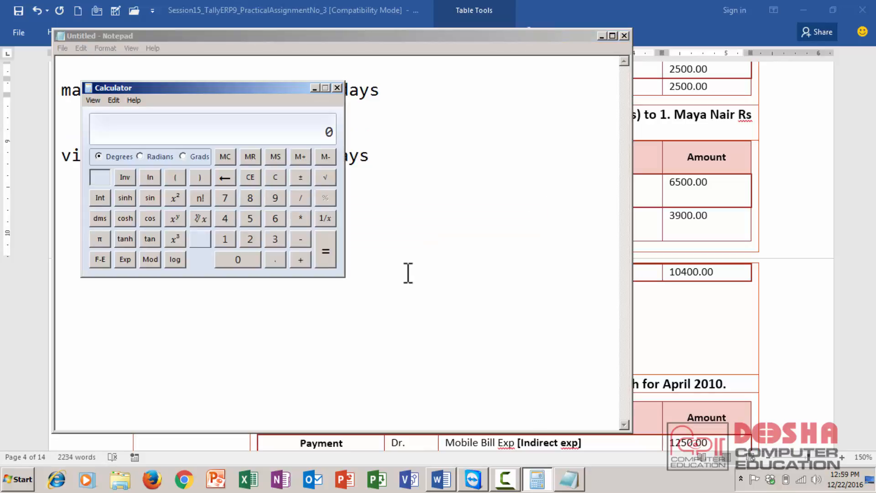
{"action": "left_click", "coordinate": [93, 99]}
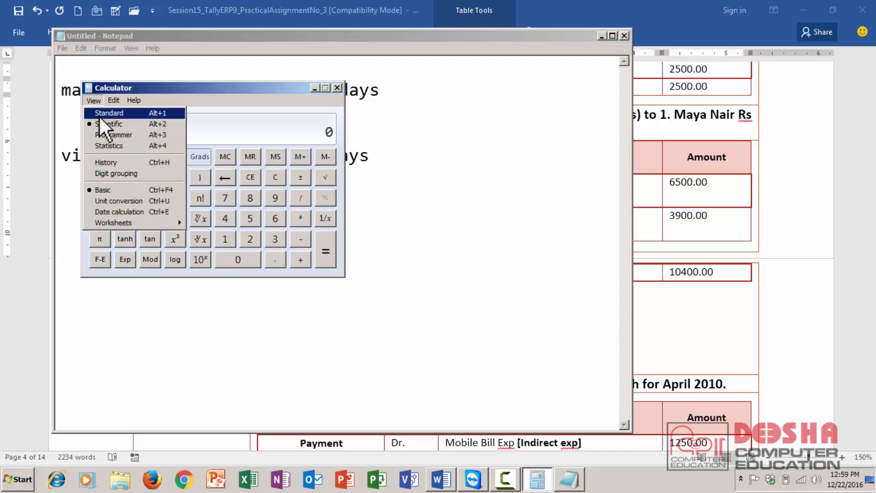
{"action": "left_click", "coordinate": [109, 110]}
{"action": "left_click_drag", "start_coordinate": [144, 85], "coordinate": [504, 133]}
{"action": "type", "text": "6500"}
{"action": "key", "text": "Escape"}
{"action": "type", "text": "6"}
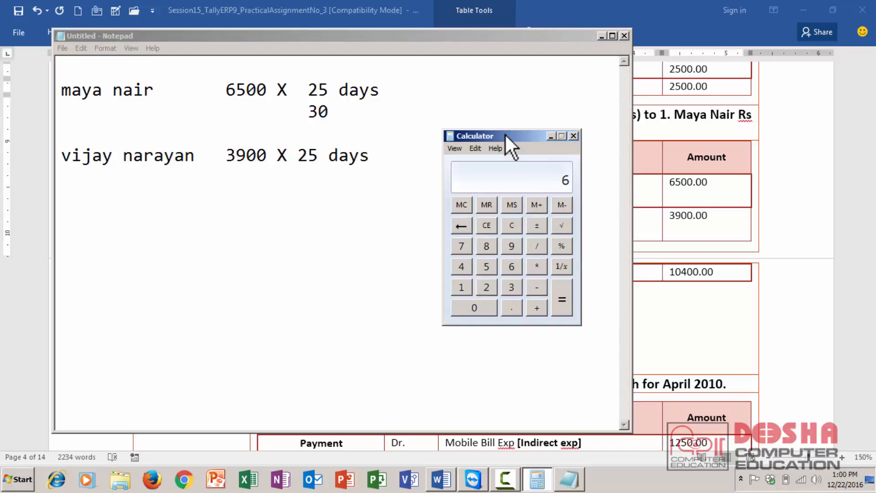
{"action": "type", "text": "500 * 30 / 25"}
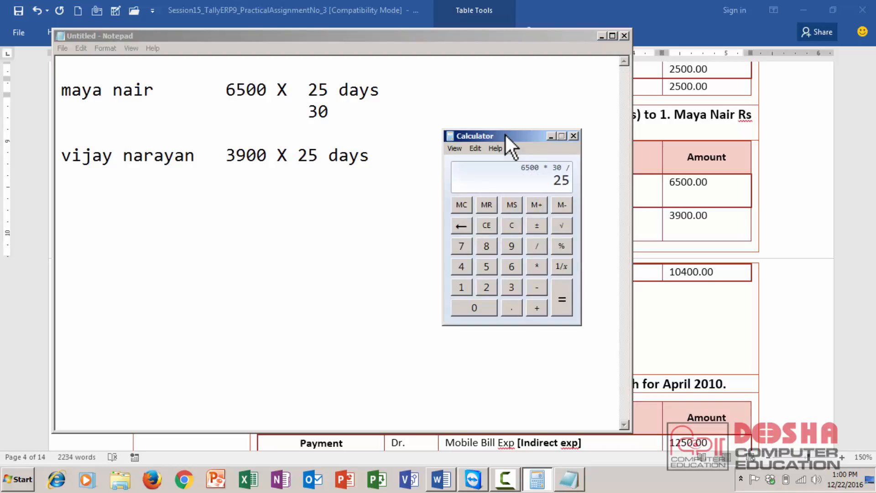
{"action": "key", "text": "Return"}
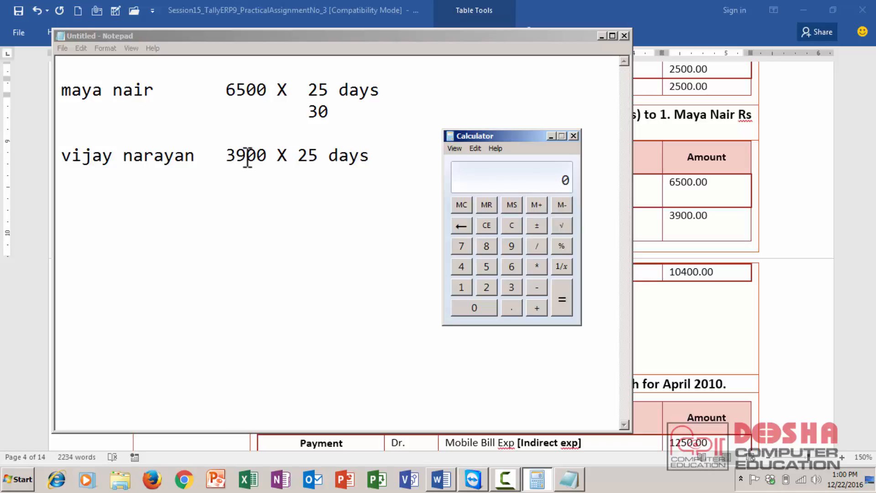
Compute 3900 * 30 / 25, and close Calculator and the Notepad notes without saving
{"action": "type", "text": "3900*30/25"}
{"action": "key", "text": "Return"}
{"action": "left_click", "coordinate": [574, 136]}
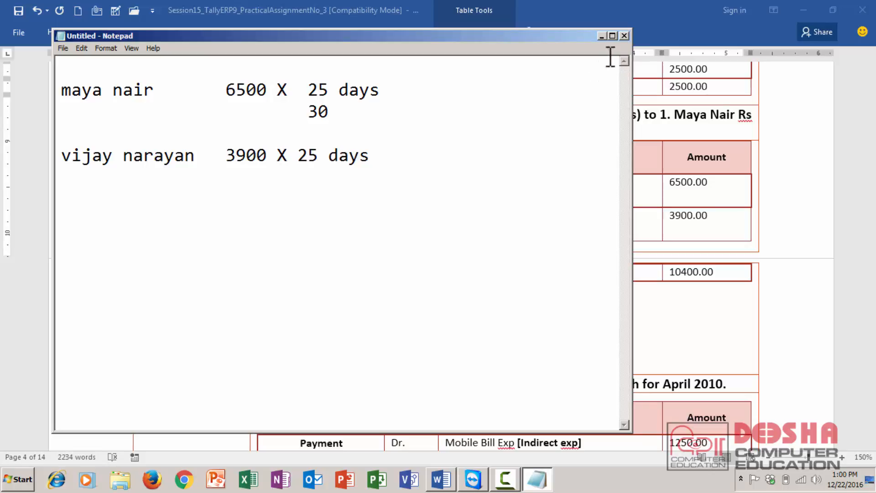
{"action": "left_click", "coordinate": [623, 35]}
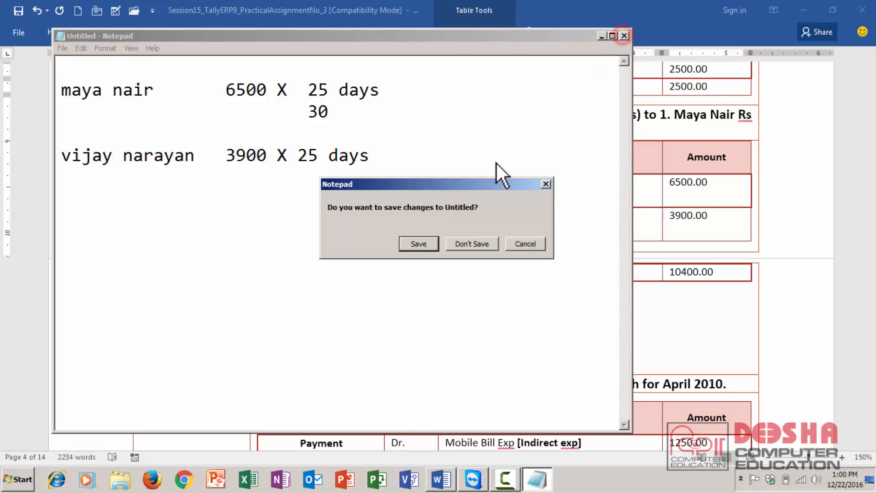
{"action": "left_click", "coordinate": [459, 245]}
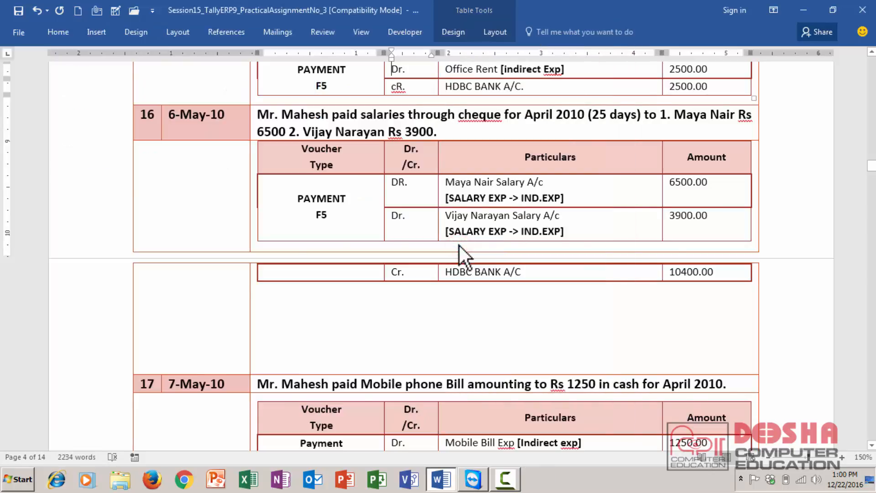
Examine the salary figures in the trial balance that follows the June 2010 transactions and return to transaction 27
{"action": "scroll", "coordinate": [459, 246], "scroll_direction": "down", "scroll_amount": 20}
{"action": "scroll", "coordinate": [459, 245], "scroll_direction": "down", "scroll_amount": 20}
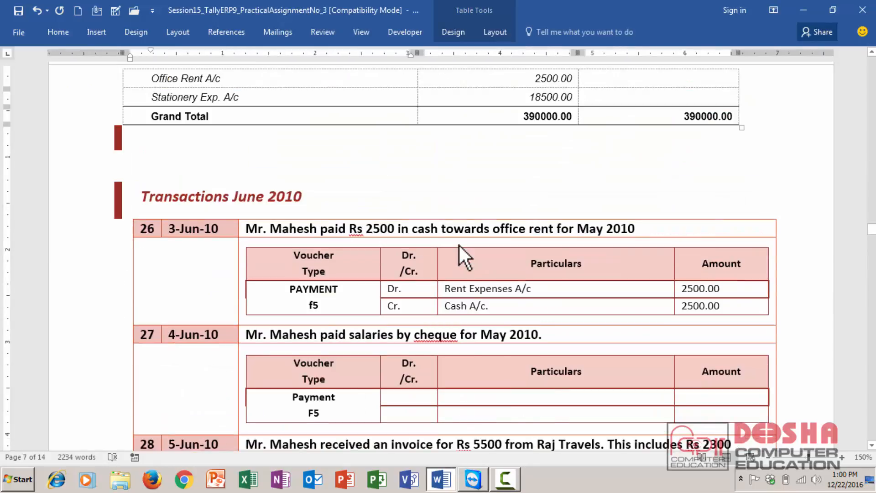
{"action": "left_click", "coordinate": [486, 401]}
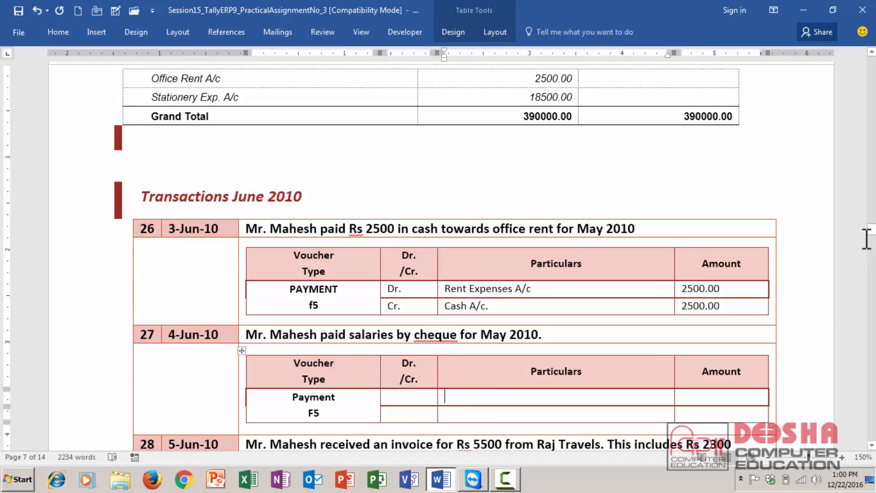
{"action": "left_click_drag", "start_coordinate": [869, 230], "coordinate": [869, 235]}
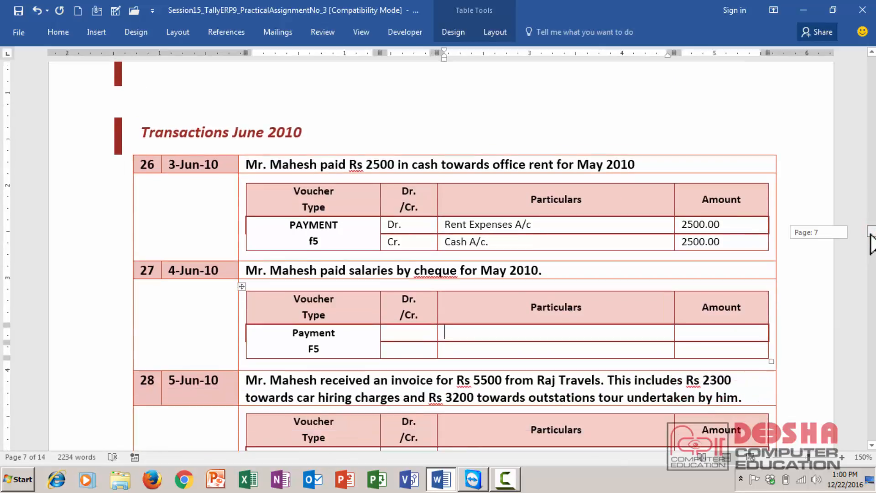
{"action": "left_click_drag", "start_coordinate": [869, 235], "coordinate": [847, 287]}
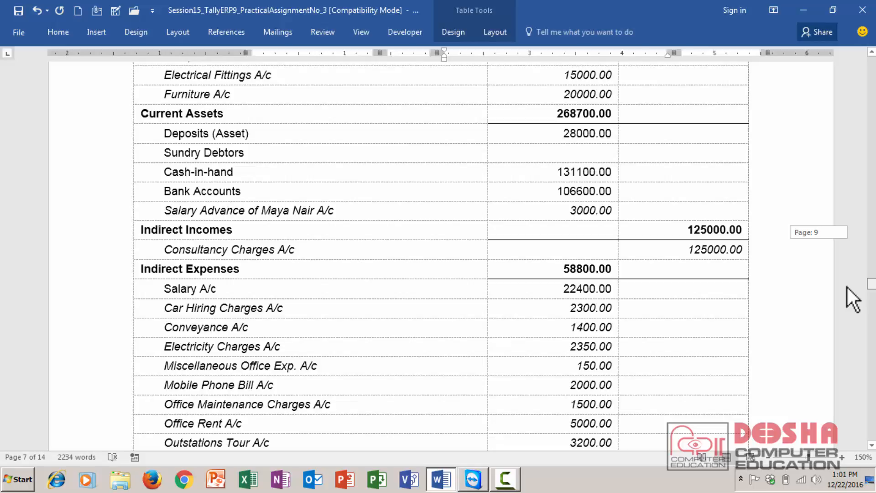
{"action": "left_click_drag", "start_coordinate": [847, 288], "coordinate": [841, 236]}
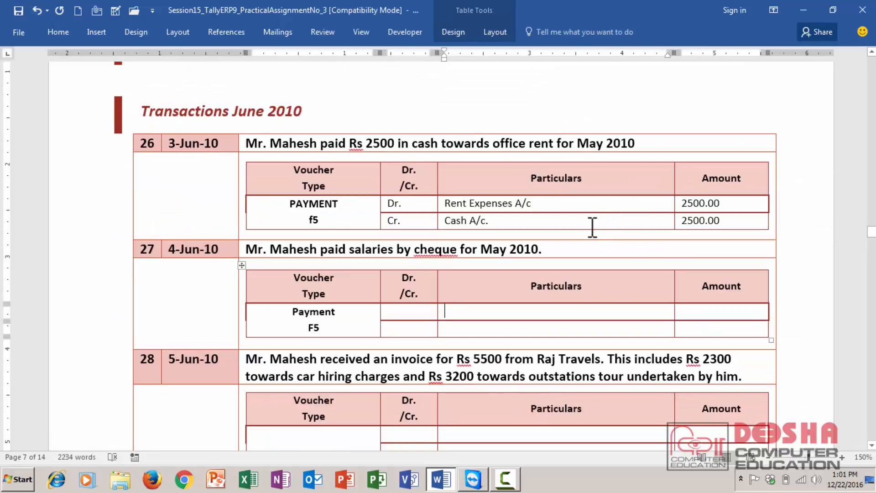
Append both employees' names to transaction 27's description with their May salaries, 7500 for the first and 4500 for the second
{"action": "left_click", "coordinate": [577, 246]}
{"action": "type", "text": "MAY"}
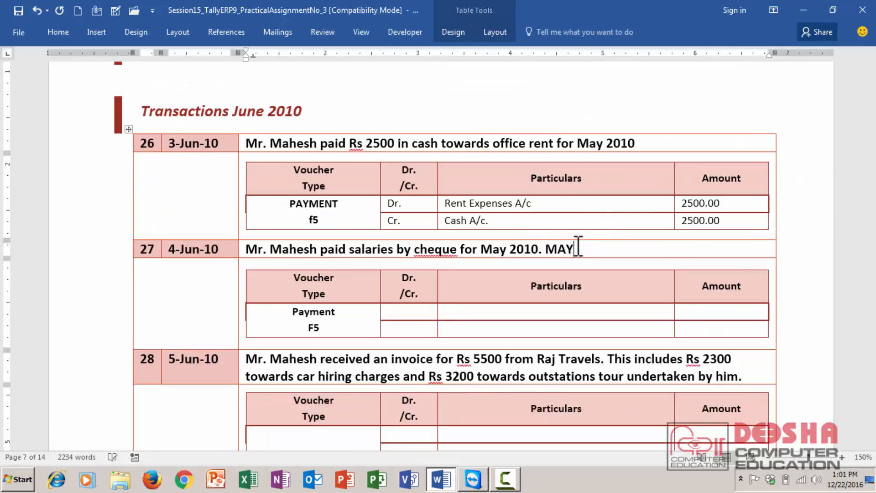
{"action": "type", "text": "A NAIR 75"}
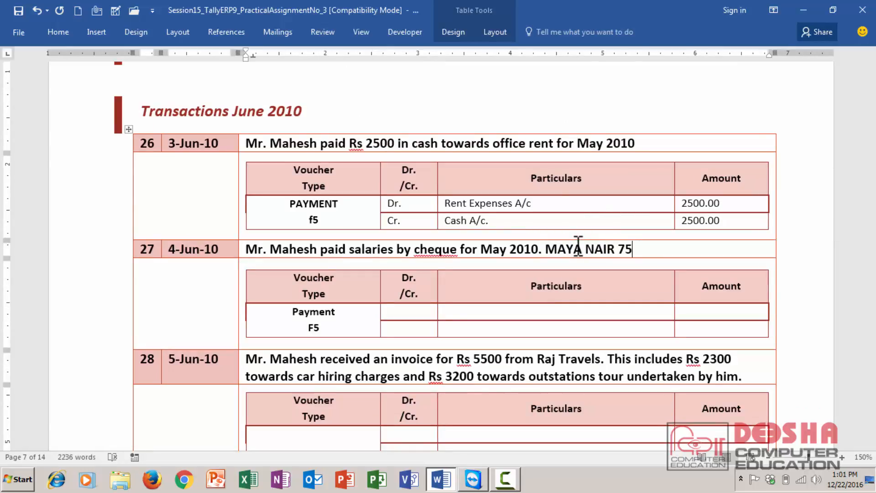
{"action": "type", "text": "00 AND VIJA"}
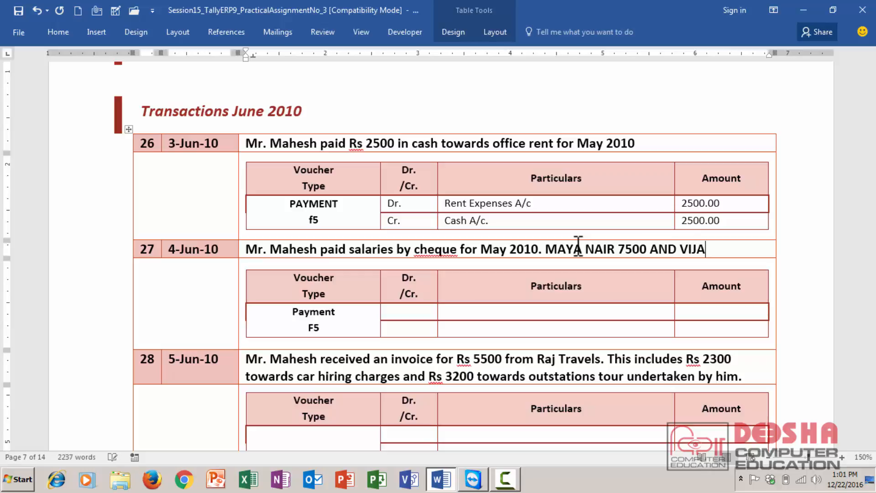
{"action": "type", "text": "Y NAGAR"}
{"action": "key", "text": "BackSpace"}
{"action": "key", "text": "BackSpace"}
{"action": "key", "text": "BackSpace"}
{"action": "type", "text": "RAY"}
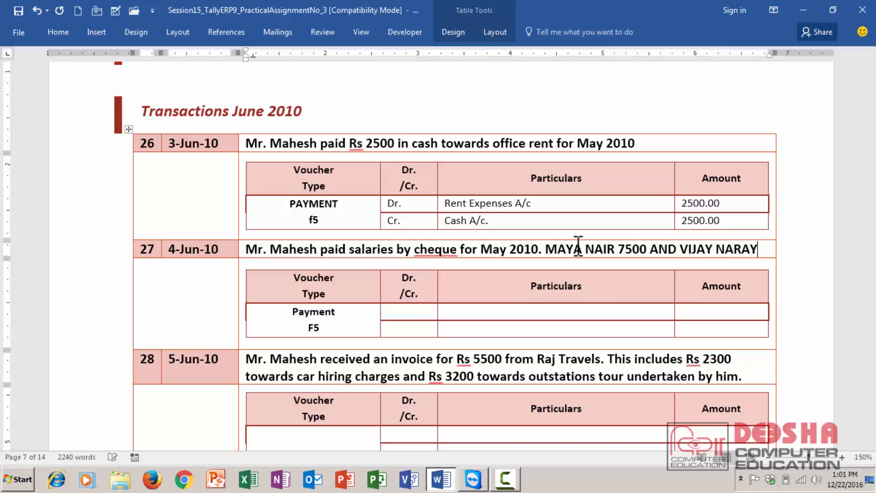
{"action": "type", "text": "AN 4500"}
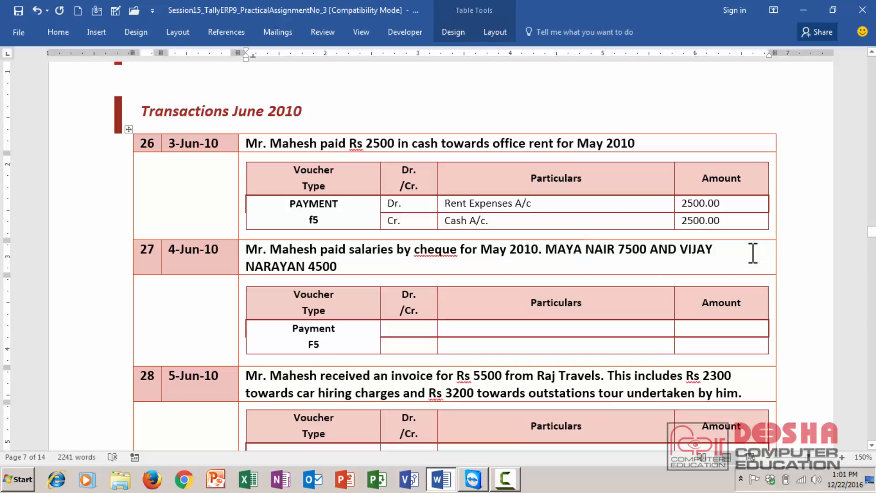
Insert rS. before the 7500 and 4500 amounts in transaction 27's description
{"action": "left_click", "coordinate": [623, 248]}
{"action": "type", "text": "rs."}
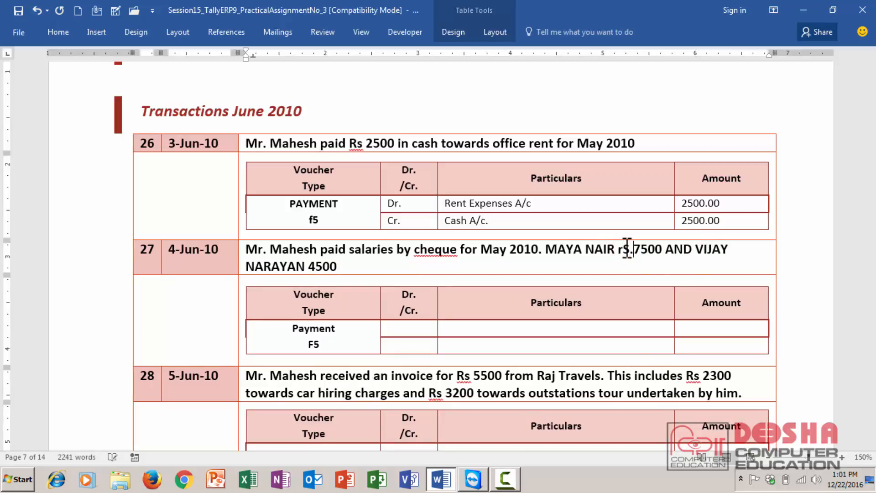
{"action": "left_click", "coordinate": [306, 266]}
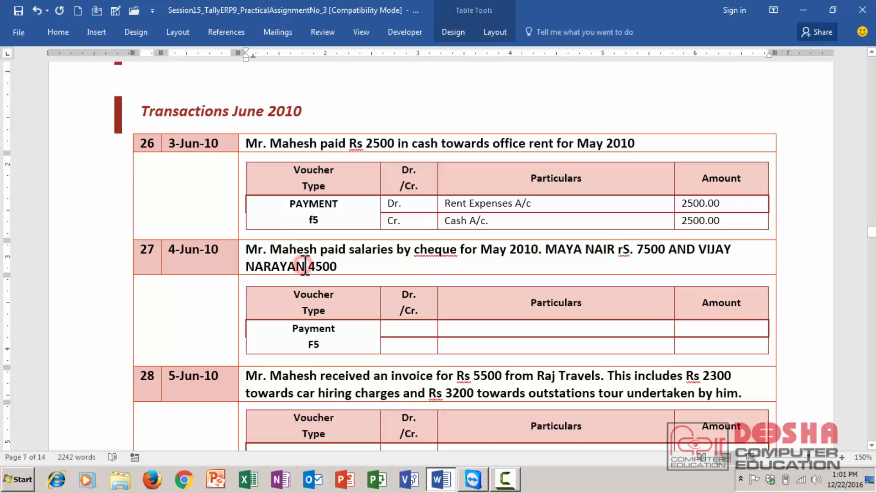
{"action": "type", "text": "rS."}
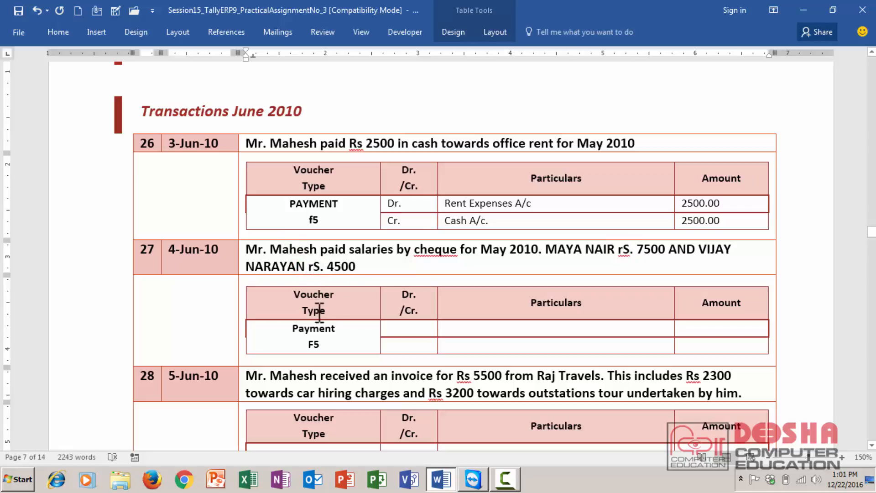
Mark the first entry row of transaction 27's table as Dr
{"action": "left_click", "coordinate": [395, 328]}
{"action": "type", "text": "dR."}
{"action": "key", "text": "shift+Home"}
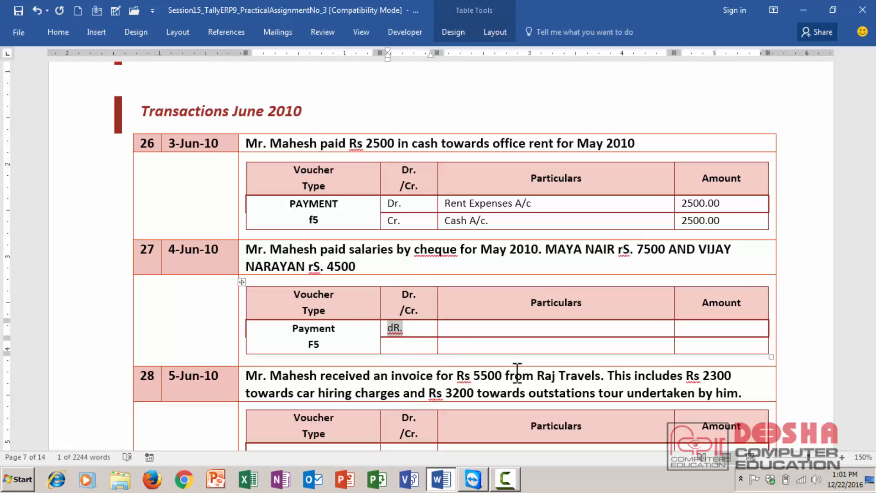
{"action": "type", "text": "Drt."}
{"action": "key", "text": "BackSpace"}
{"action": "key", "text": "BackSpace"}
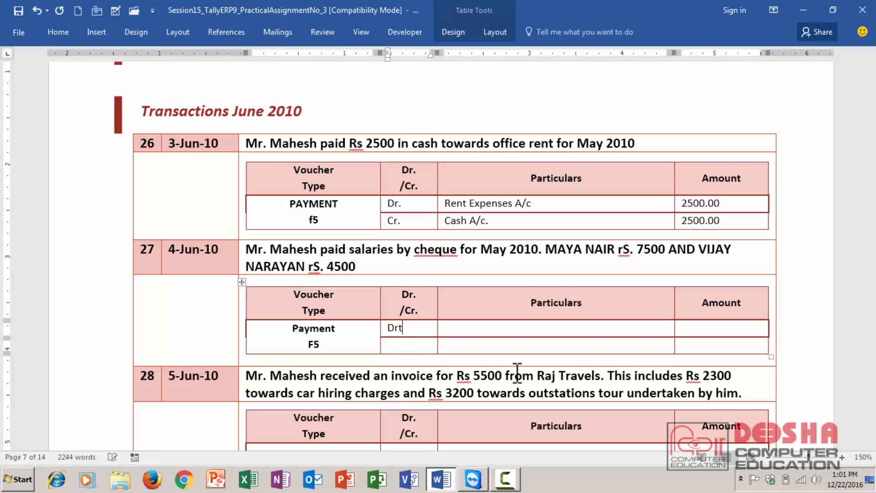
{"action": "type", "text": "."}
Enter the first-named employee's Salary A/c as the particulars of transaction 27's first row, with the amount 7500.00
{"action": "key", "text": "Tab"}
{"action": "type", "text": "Maya Nair Salry"}
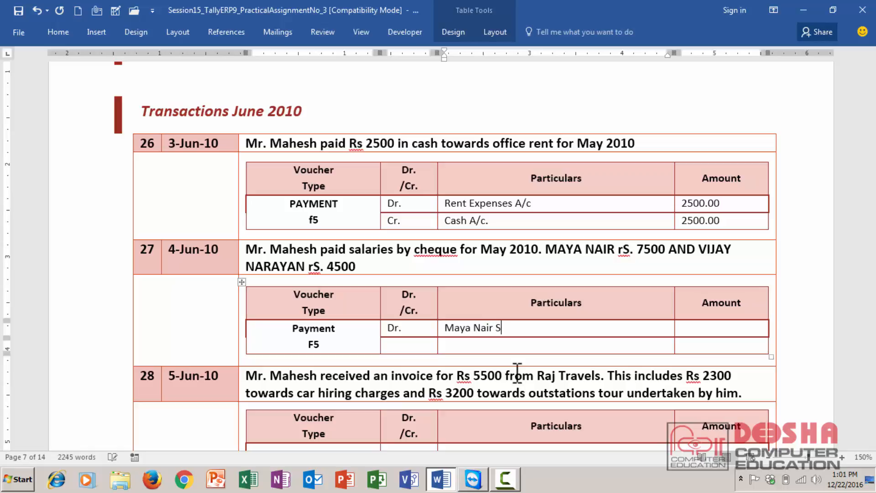
{"action": "key", "text": "BackSpace"}
{"action": "key", "text": "BackSpace"}
{"action": "type", "text": "ary A/c"}
{"action": "key", "text": "Tab"}
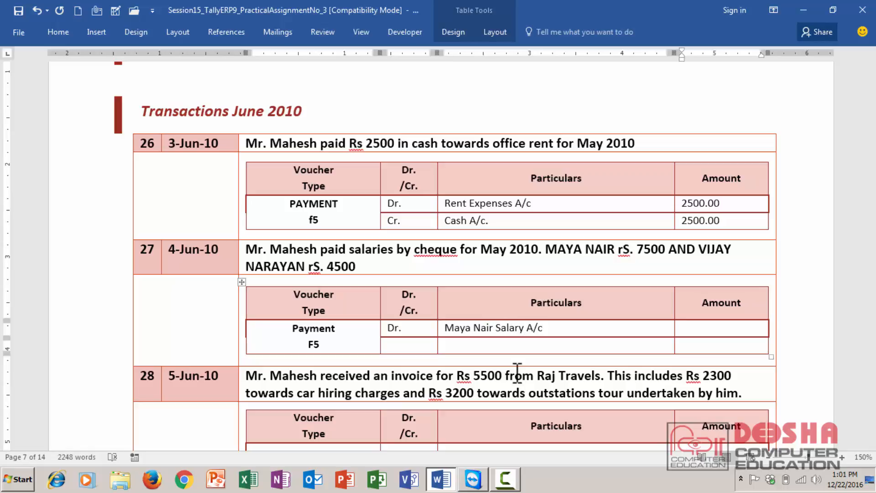
{"action": "type", "text": "7500.00"}
Fill transaction 27's second row with Dr., the second employee's Salary A/c and the amount 4500.00
{"action": "key", "text": "Tab"}
{"action": "key", "text": "Tab"}
{"action": "type", "text": "Dr."}
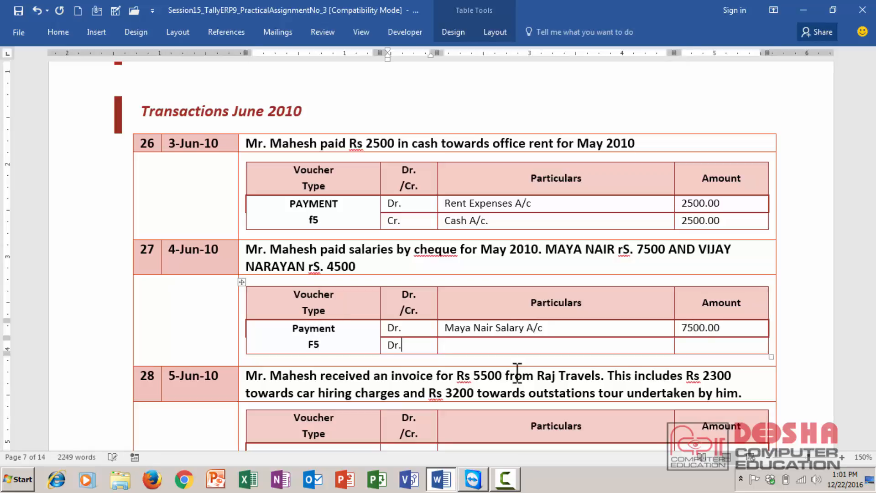
{"action": "key", "text": "Tab"}
{"action": "type", "text": "Vijay Narayan S"}
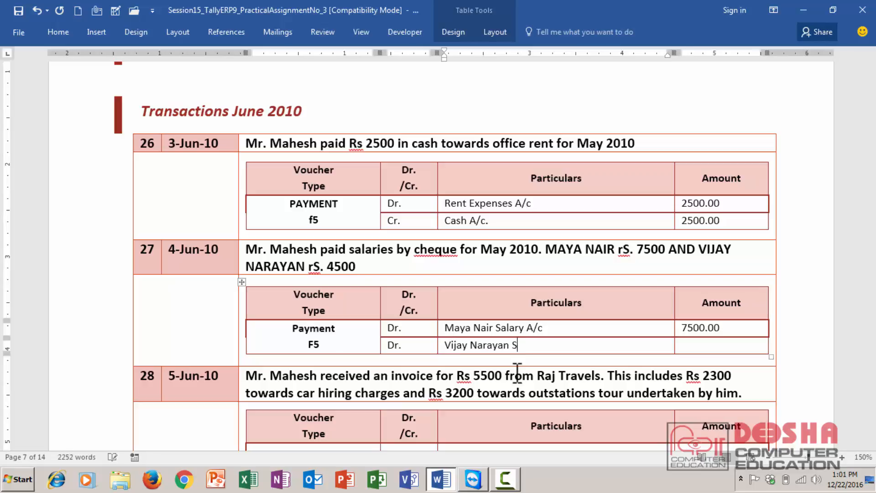
{"action": "type", "text": "alary A/c"}
{"action": "key", "text": "Tab"}
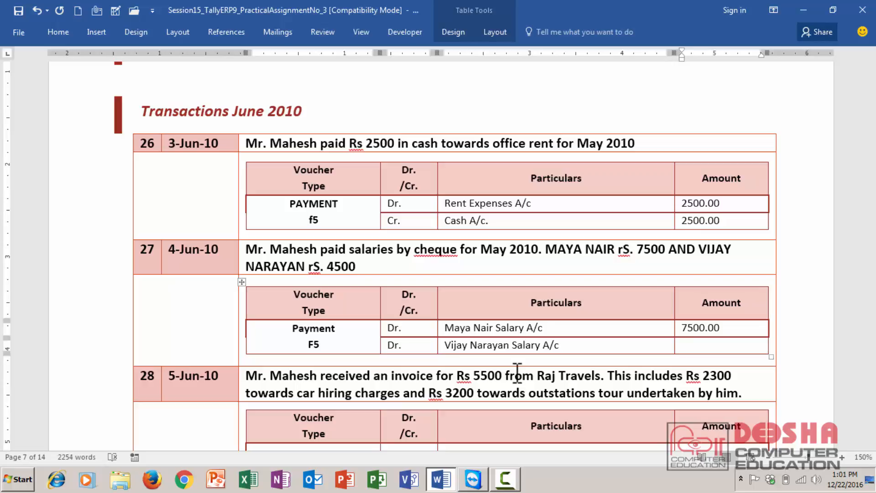
{"action": "type", "text": "4500.00"}
Add a third row to transaction 27's table with Cr., HDFC BANK A/C and the amount 12000.00
{"action": "key", "text": "Tab"}
{"action": "key", "text": "Tab"}
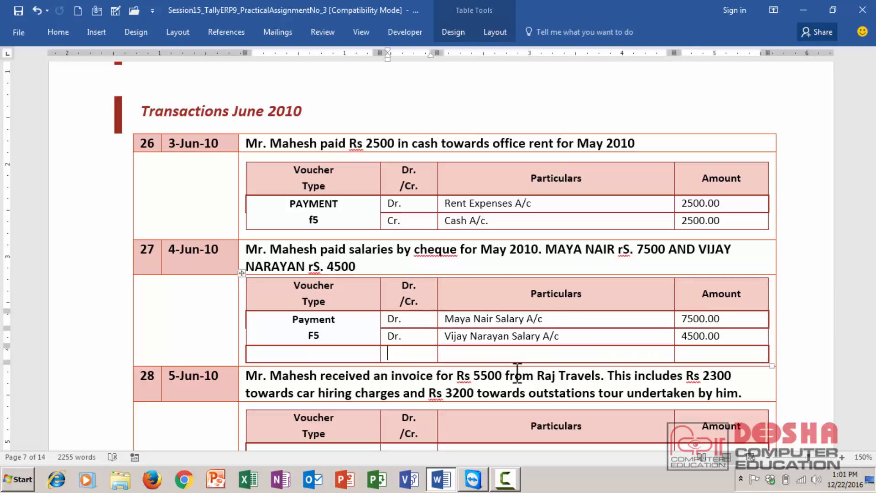
{"action": "type", "text": "Cr."}
{"action": "key", "text": "Tab"}
{"action": "type", "text": "HDBC"}
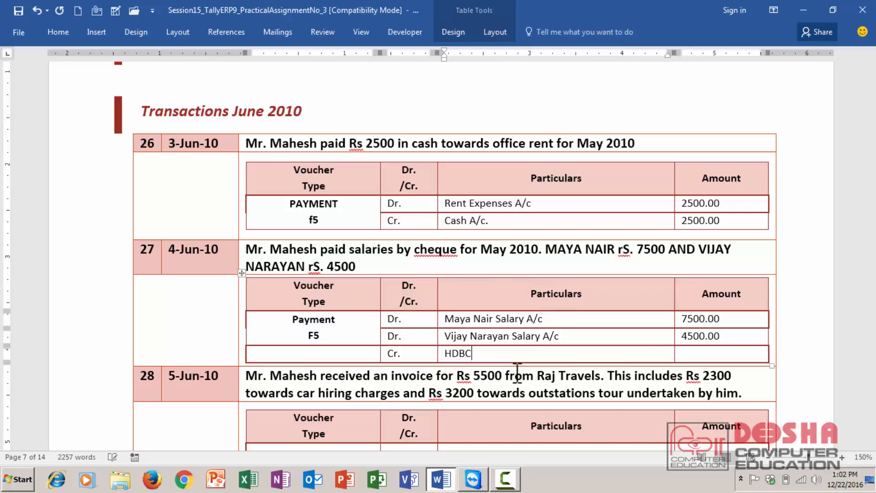
{"action": "key", "text": "BackSpace"}
{"action": "key", "text": "BackSpace"}
{"action": "type", "text": "FC BANK A/C"}
{"action": "key", "text": "Tab"}
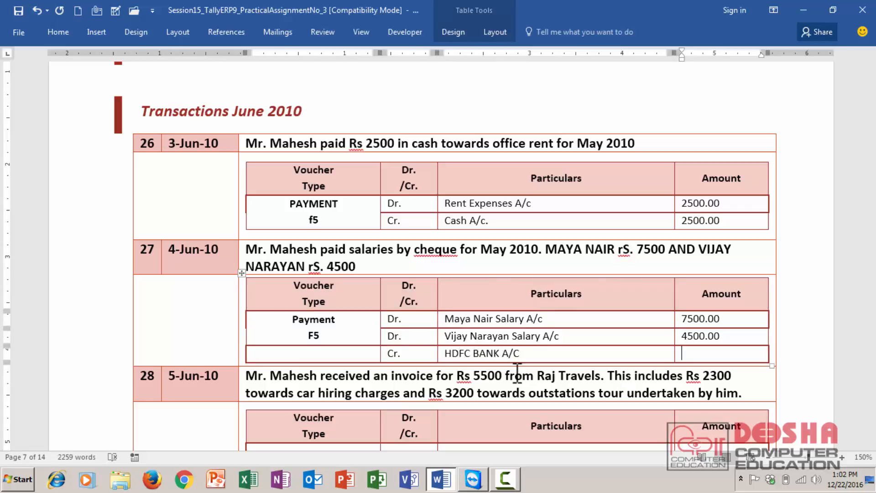
{"action": "type", "text": "12000.00"}
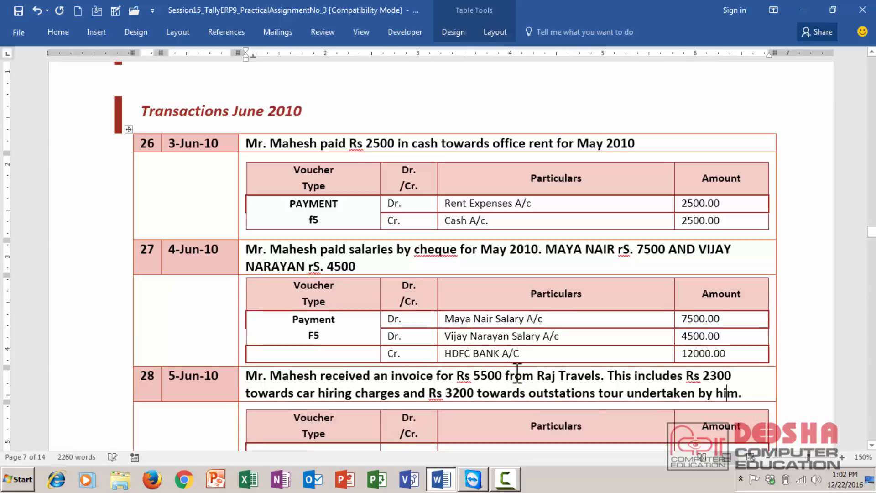
Copy the Payment F5 voucher type from transaction 27 into the voucher type cell of transaction 28
{"action": "scroll", "coordinate": [517, 371], "scroll_direction": "down", "scroll_amount": 2}
{"action": "key", "text": "Down"}
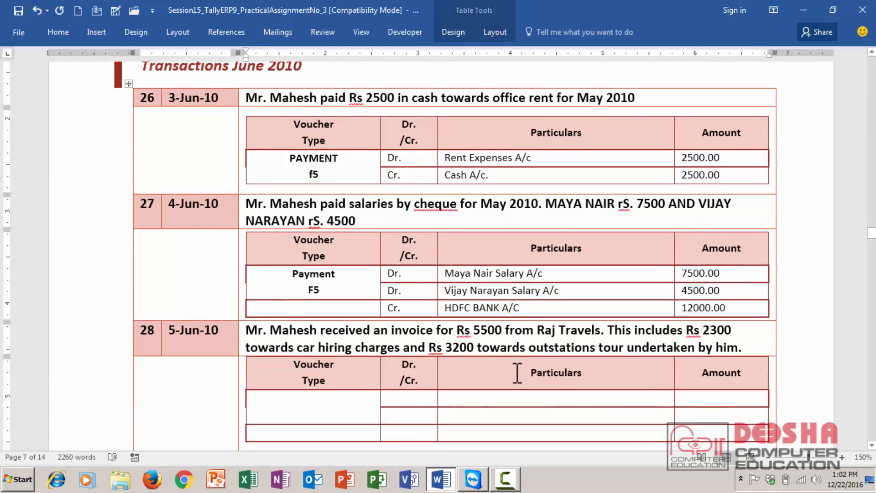
{"action": "key", "text": "Up"}
{"action": "key", "text": "Up"}
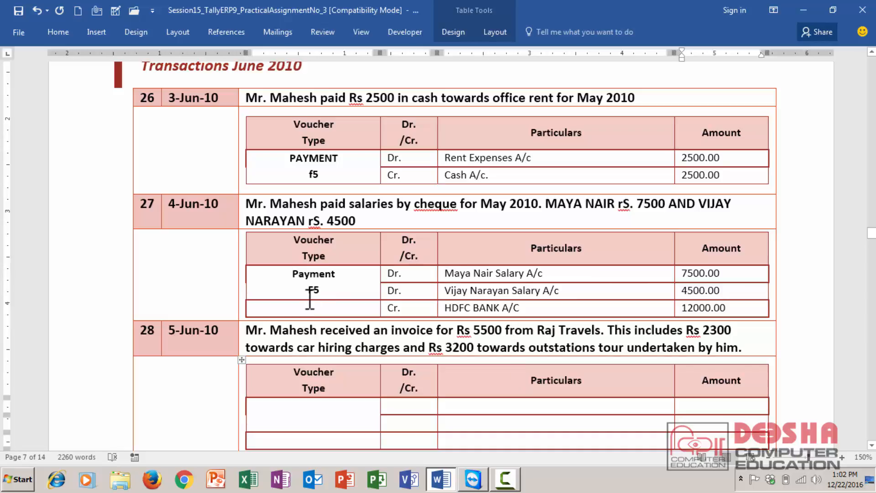
{"action": "left_click_drag", "start_coordinate": [326, 292], "coordinate": [297, 276]}
{"action": "key", "text": "ctrl+c"}
{"action": "left_click", "coordinate": [310, 412]}
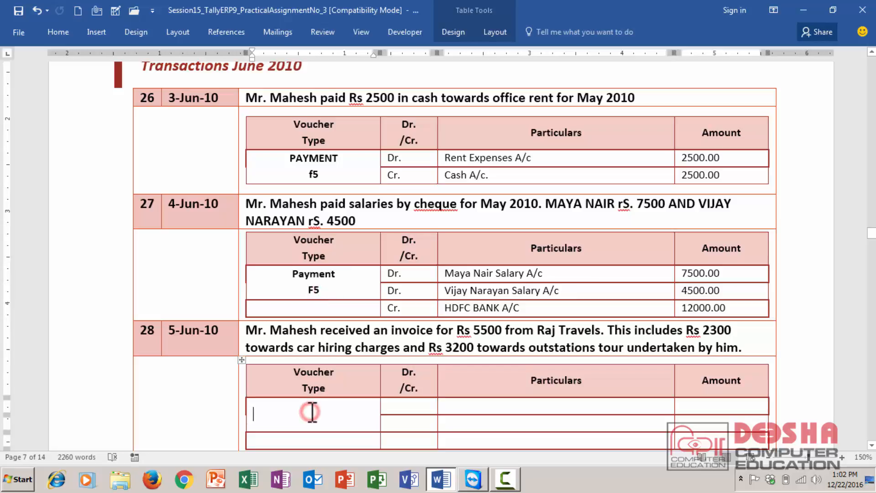
{"action": "key", "text": "ctrl+v"}
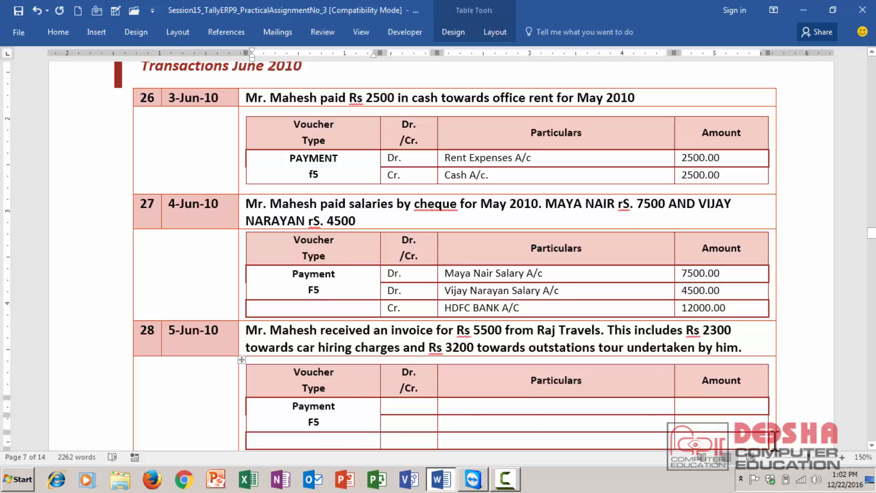
Mark the first entry row of transaction 28's table as Dr
{"action": "scroll", "coordinate": [872, 450], "scroll_direction": "down", "scroll_amount": 3}
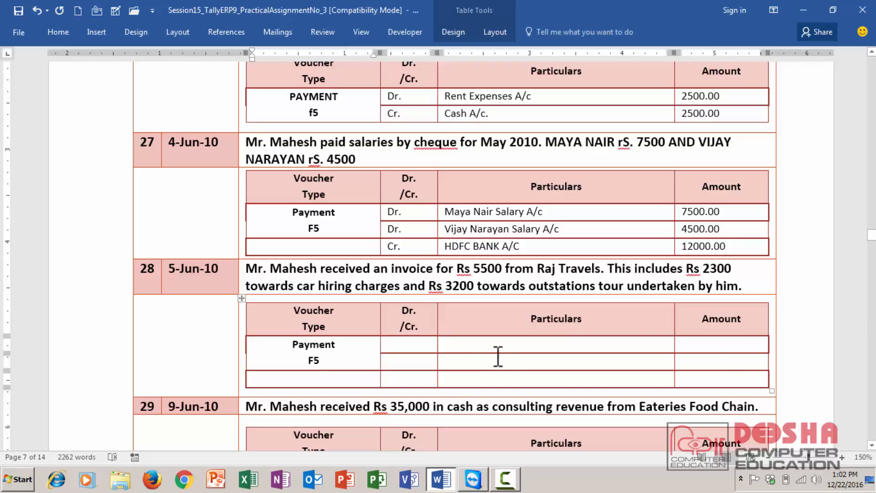
{"action": "left_click", "coordinate": [430, 345]}
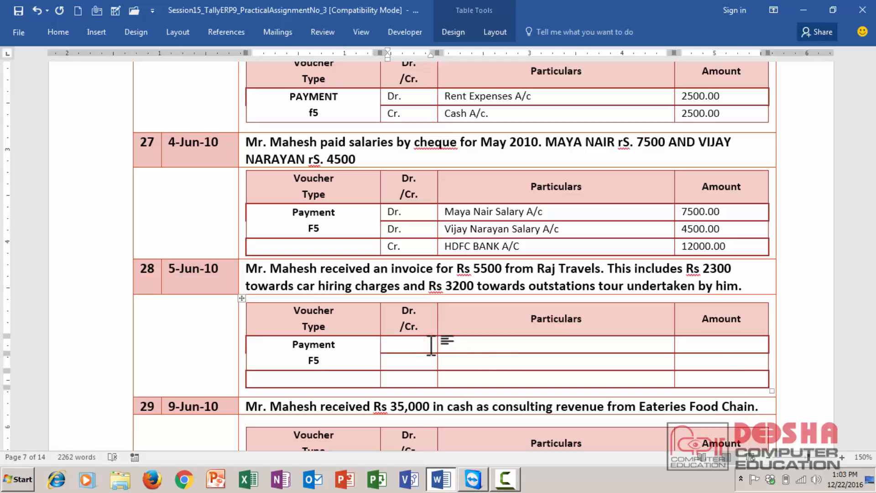
{"action": "type", "text": "dR."}
{"action": "key", "text": "BackSpace"}
{"action": "key", "text": "BackSpace"}
{"action": "key", "text": "BackSpace"}
{"action": "type", "text": "Dr."}
Enter Car hiring Charges [indirect Exp] as transaction 28's first particulars, with the amount 2300.00
{"action": "key", "text": "Tab"}
{"action": "type", "text": "Car hiring Chra"}
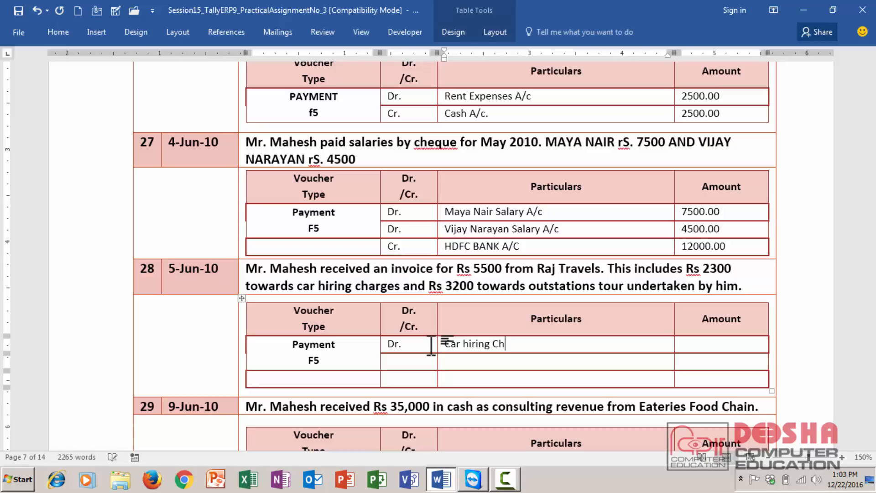
{"action": "key", "text": "BackSpace"}
{"action": "key", "text": "BackSpace"}
{"action": "type", "text": "arges [indirect Exp"}
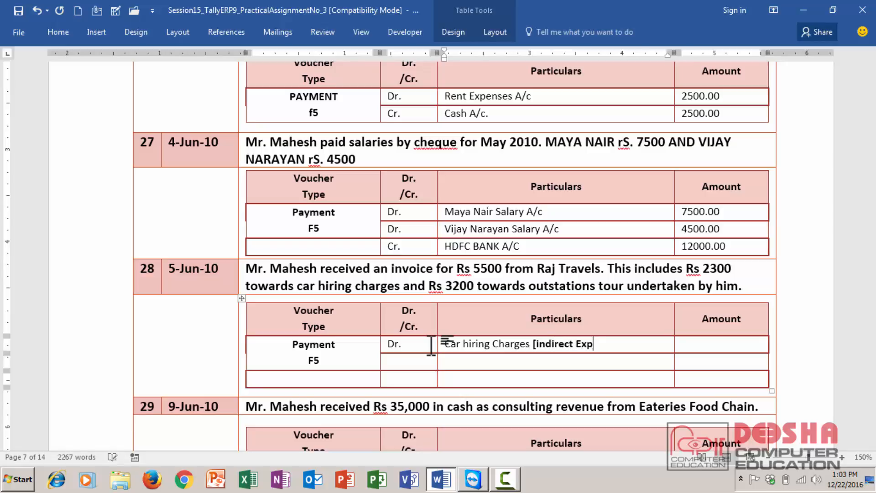
{"action": "type", "text": "]"}
{"action": "key", "text": "Tab"}
{"action": "type", "text": "2300"}
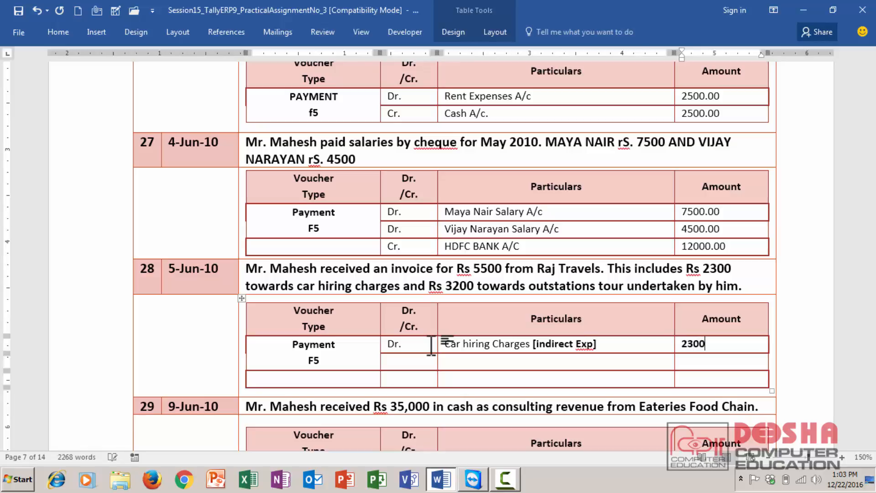
{"action": "type", "text": ".00"}
Mark the second entry row of transaction 28's table as Dr
{"action": "key", "text": "Tab"}
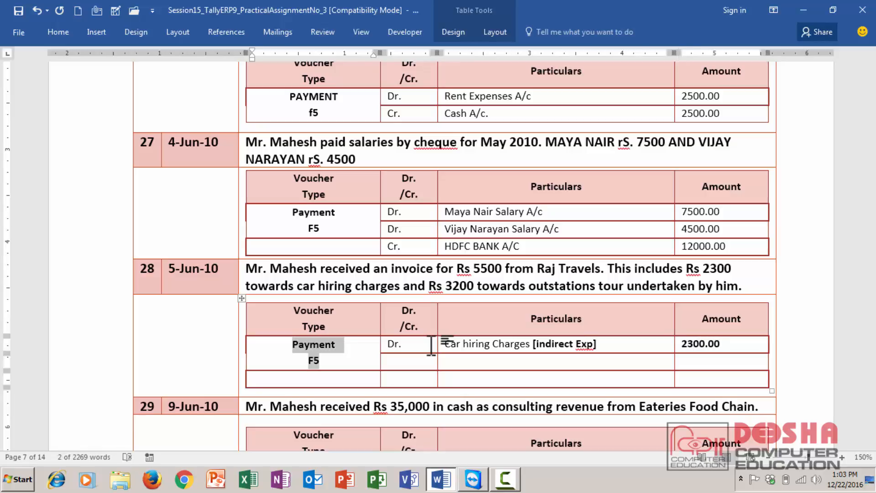
{"action": "key", "text": "Tab"}
{"action": "type", "text": "Cr."}
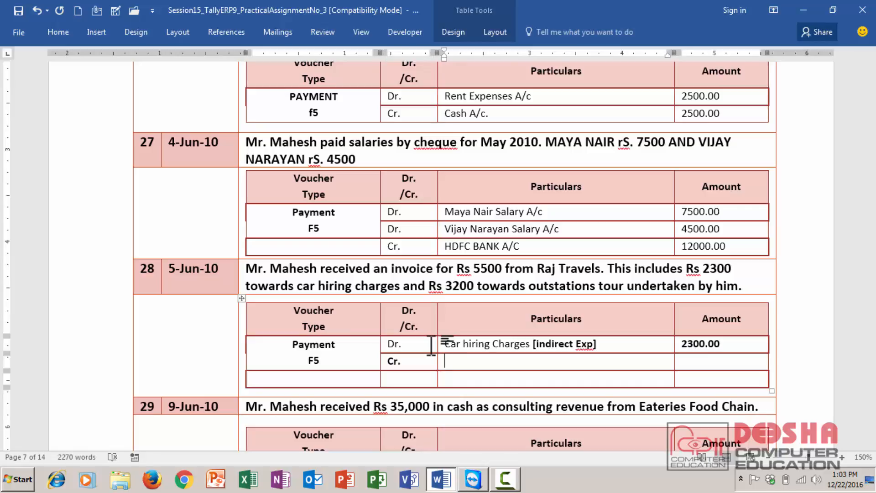
{"action": "key", "text": "shift+Tab"}
{"action": "type", "text": "Dr."}
Enter Travelling as the particulars of transaction 28's second row and remove its bold formatting
{"action": "key", "text": "Tab"}
{"action": "type", "text": "Travelling"}
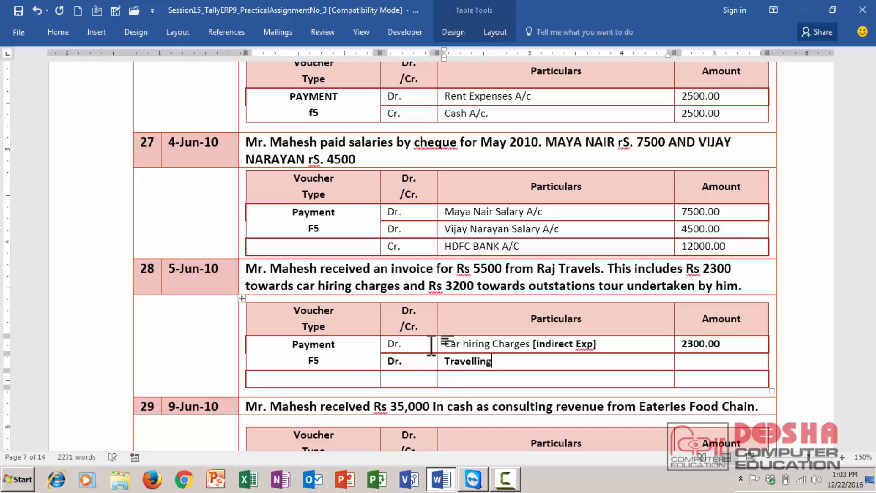
{"action": "key", "text": "shift+Home"}
{"action": "key", "text": "ctrl+b"}
{"action": "key", "text": "End"}
Replace Travelling in transaction 28's second row with Outstation tour Exp [Indirectir Exp] and enter the amount 3200.00
{"action": "key", "text": "shift+Home"}
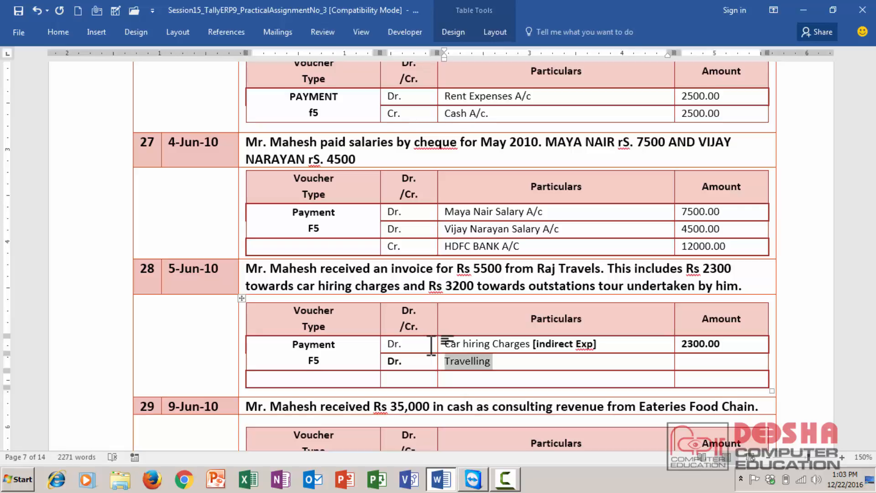
{"action": "type", "text": "Outs"}
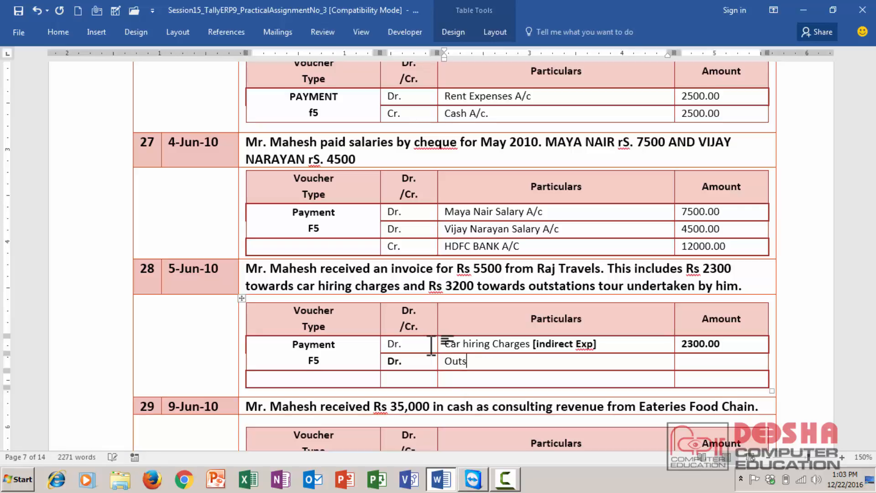
{"action": "type", "text": "tation tour Exp ["}
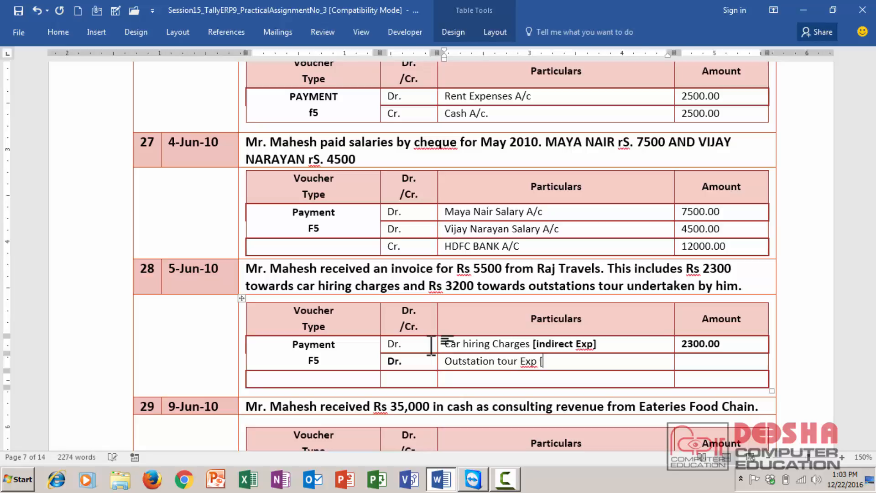
{"action": "type", "text": "Ind"}
{"action": "type", "text": "ectir Exp]"}
{"action": "key", "text": "Tab"}
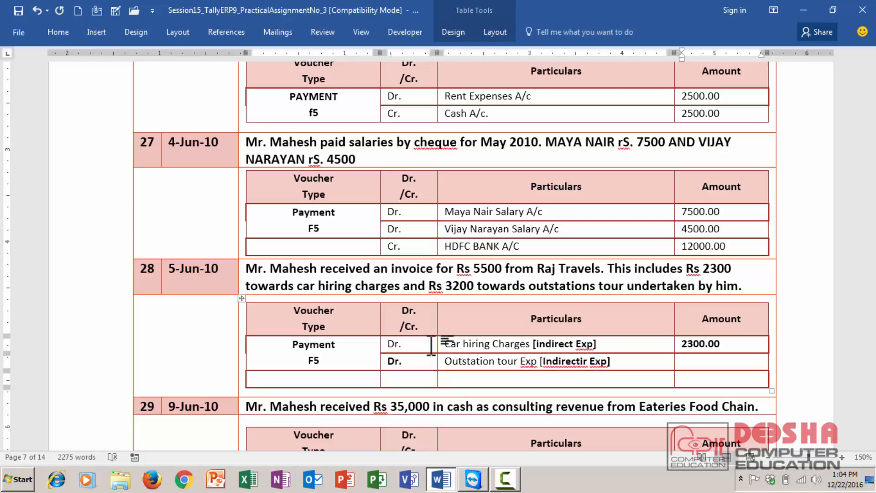
{"action": "type", "text": "3200.00"}
Fill transaction 28's third row with Cr. and the particulars Raj Travels [Sundry Creditors]
{"action": "key", "text": "Tab"}
{"action": "key", "text": "Tab"}
{"action": "type", "text": "Cr."}
{"action": "key", "text": "Tab"}
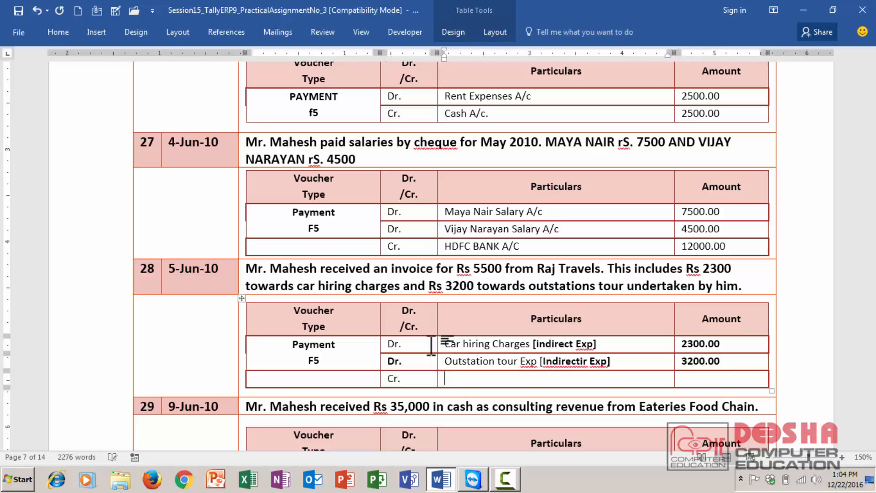
{"action": "type", "text": "Raj Travels [Sundred]"}
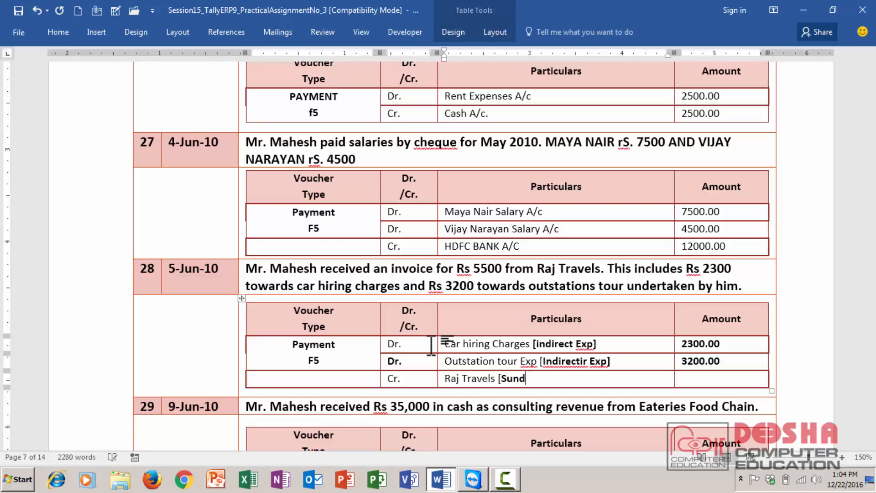
{"action": "key", "text": "BackSpace"}
{"action": "key", "text": "BackSpace"}
{"action": "key", "text": "BackSpace"}
{"action": "type", "text": "y Creditors]"}
{"action": "key", "text": "Tab"}
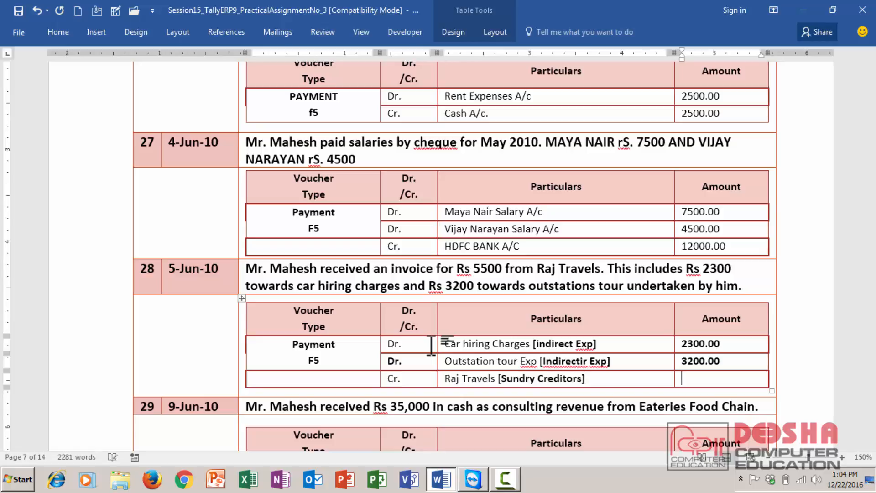
Correct the bracketed group in the Outstation tour Exp row to [Indirect Exp]
{"action": "left_click", "coordinate": [586, 361]}
{"action": "key", "text": "BackSpace"}
{"action": "key", "text": "BackSpace"}
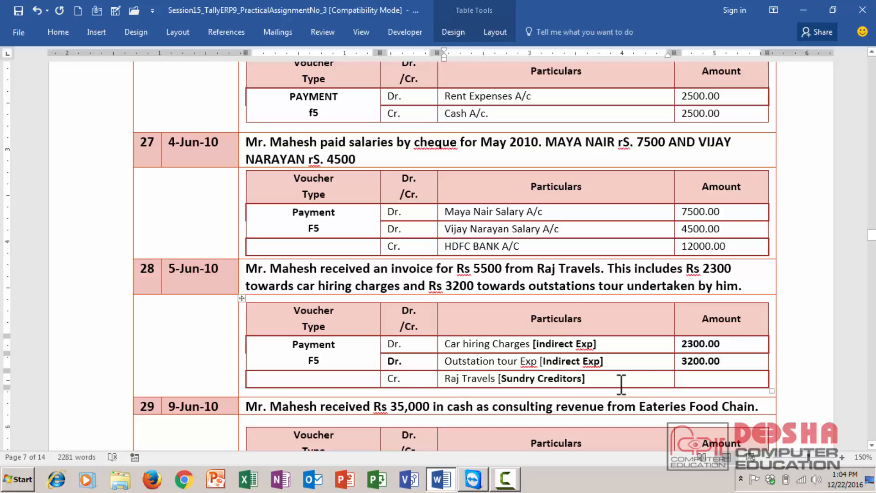
Enter 5500.00 as the amount of the Raj Travels credit row
{"action": "left_click", "coordinate": [683, 376]}
{"action": "type", "text": "55000"}
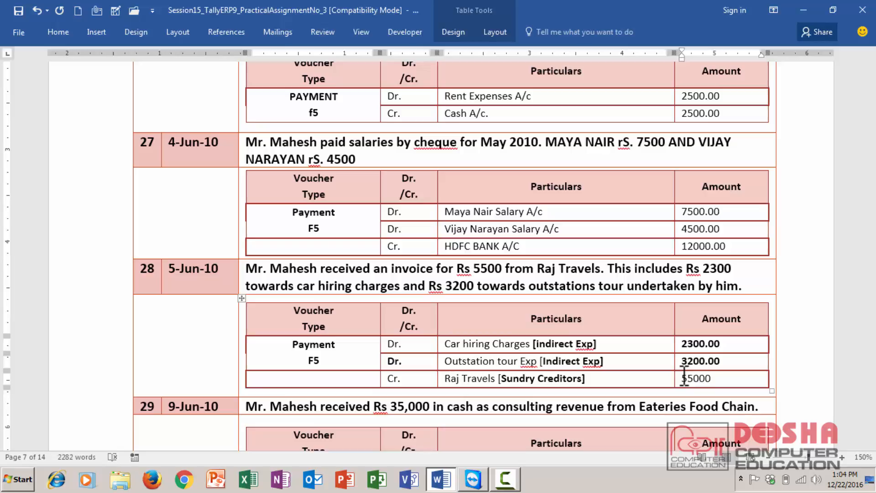
{"action": "key", "text": "BackSpace"}
{"action": "type", "text": ".00"}
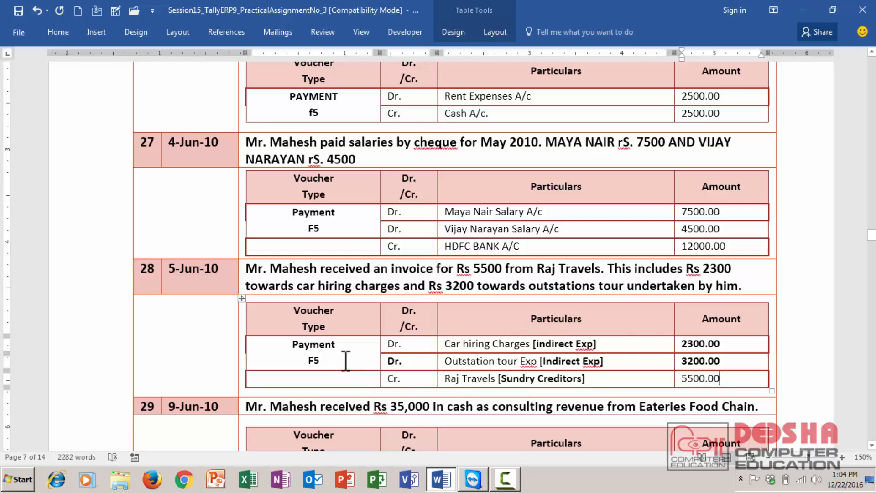
Replace the voucher type in transaction 28's table with JOURNAL and F7 on the line below
{"action": "double_click", "coordinate": [303, 347]}
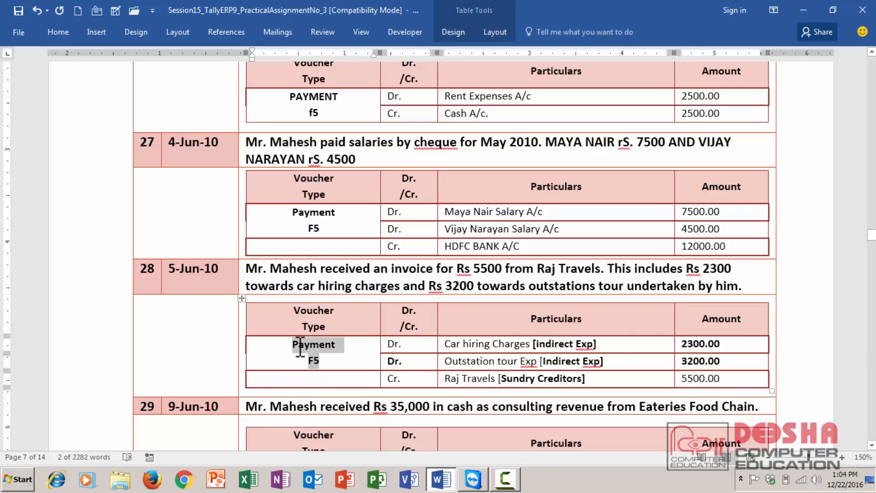
{"action": "type", "text": "JAO"}
{"action": "key", "text": "BackSpace"}
{"action": "key", "text": "BackSpace"}
{"action": "type", "text": "OURNAL"}
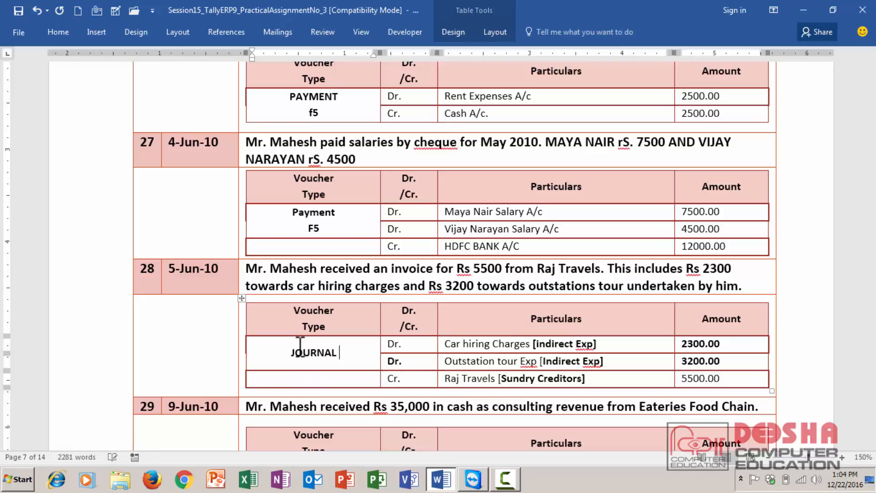
{"action": "key", "text": "Return"}
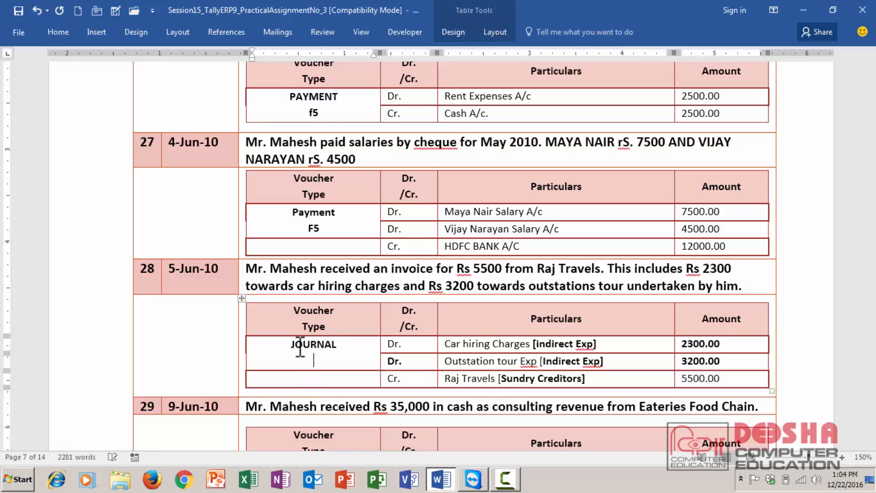
{"action": "type", "text": "F7"}
Enter RECEIPT with f6 on the line below as the voucher type of transaction 29
{"action": "scroll", "coordinate": [300, 347], "scroll_direction": "down", "scroll_amount": 3}
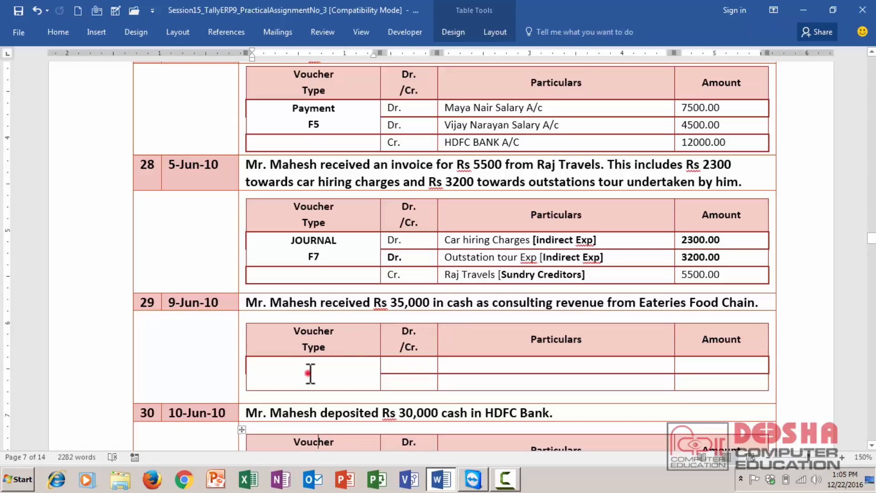
{"action": "left_click", "coordinate": [310, 373]}
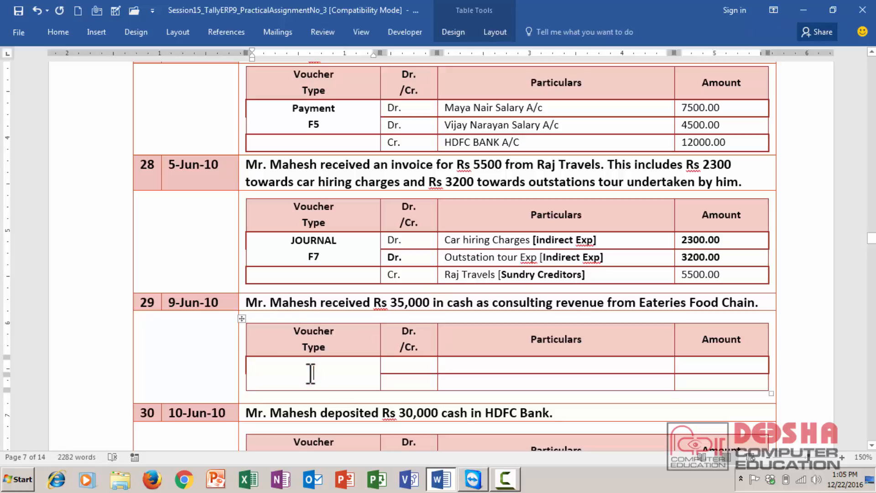
{"action": "type", "text": "R"}
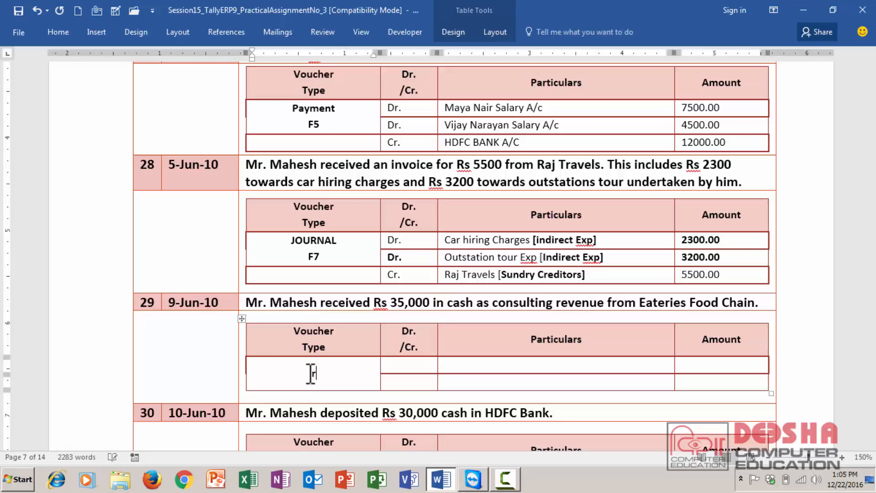
{"action": "type", "text": "ECEIPT"}
{"action": "type", "text": "F6"}
{"action": "key", "text": "BackSpace"}
{"action": "key", "text": "BackSpace"}
{"action": "type", "text": "F6"}
Fill transaction 29's first row with Dr., the particulars Cash A/c.. and the amount 35000.00
{"action": "key", "text": "Tab"}
{"action": "type", "text": "dR."}
{"action": "key", "text": "shift+Home"}
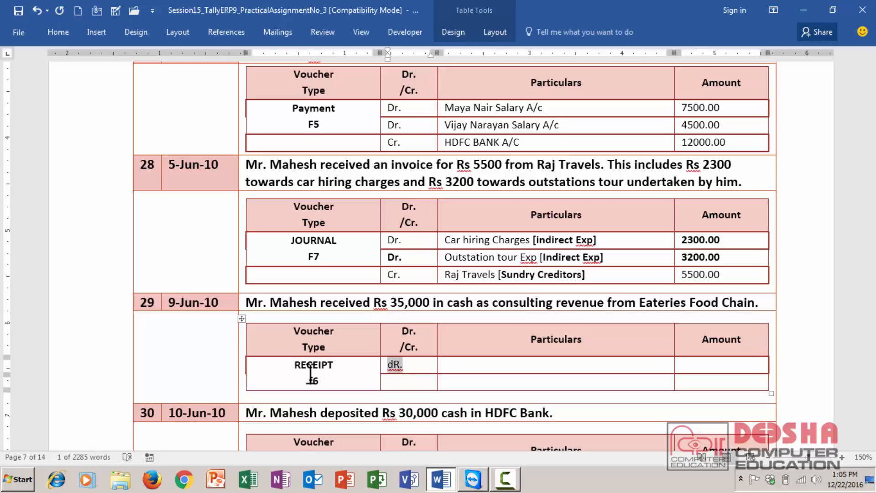
{"action": "type", "text": "Dr."}
{"action": "key", "text": "Tab"}
{"action": "type", "text": "Cash"}
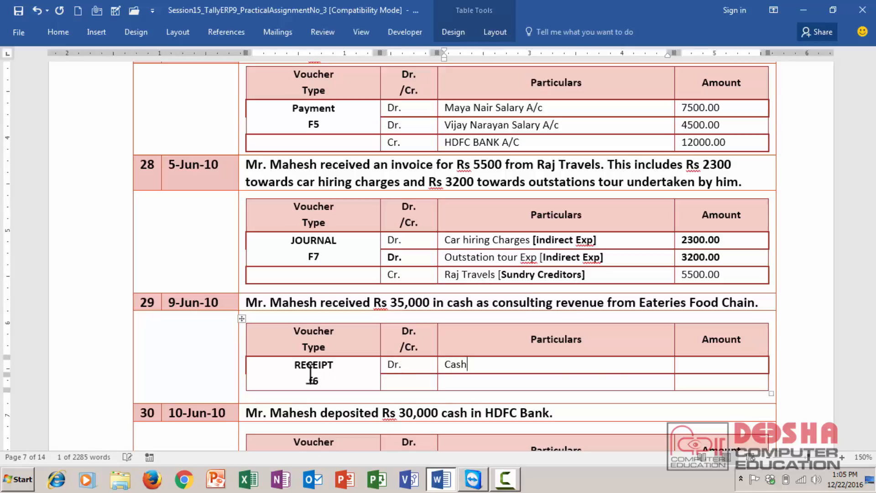
{"action": "type", "text": " A/c.."}
{"action": "key", "text": "Tab"}
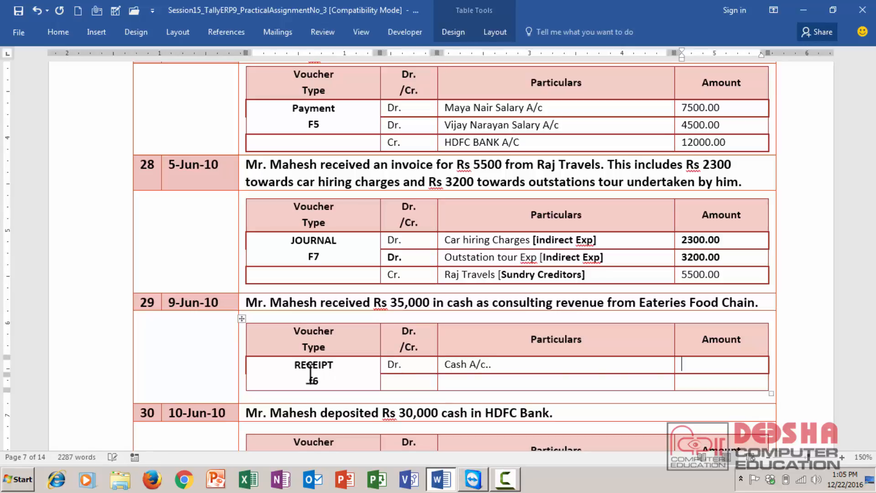
{"action": "type", "text": "35000.00"}
Fill transaction 29's second row with Cr., the particulars Consultancy Charges and the amount 35000.00
{"action": "key", "text": "Tab"}
{"action": "key", "text": "Tab"}
{"action": "type", "text": "Cr."}
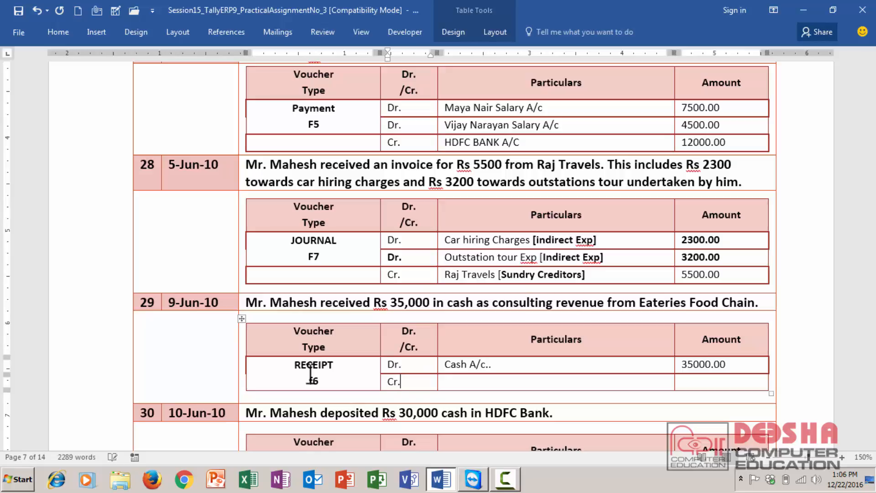
{"action": "key", "text": "Tab"}
{"action": "type", "text": "Consult"}
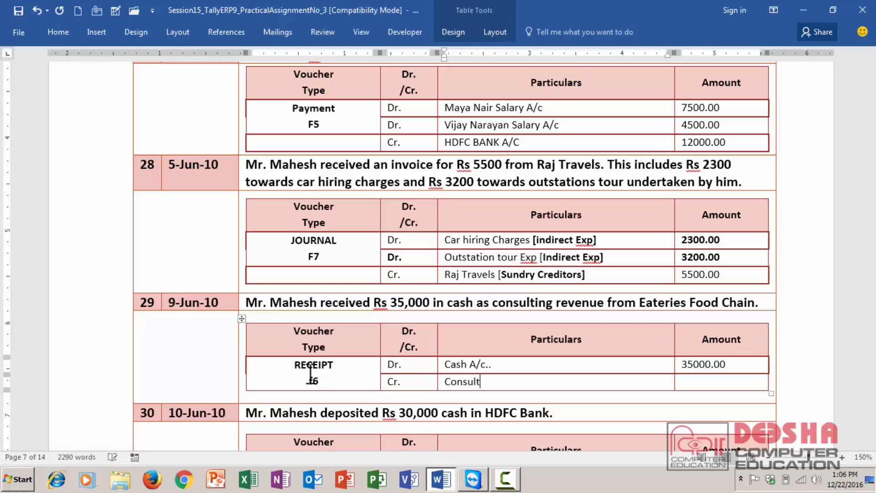
{"action": "type", "text": "ancy Charges"}
{"action": "key", "text": "Tab"}
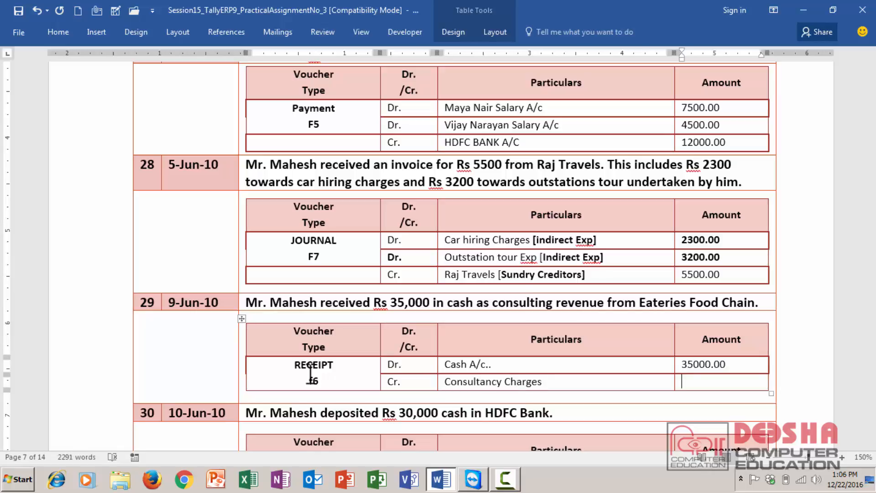
{"action": "type", "text": "35000.00"}
Enter CONTRA with F4 on the line below as transaction 30's voucher type and centre the text
{"action": "scroll", "coordinate": [310, 374], "scroll_direction": "down", "scroll_amount": 4}
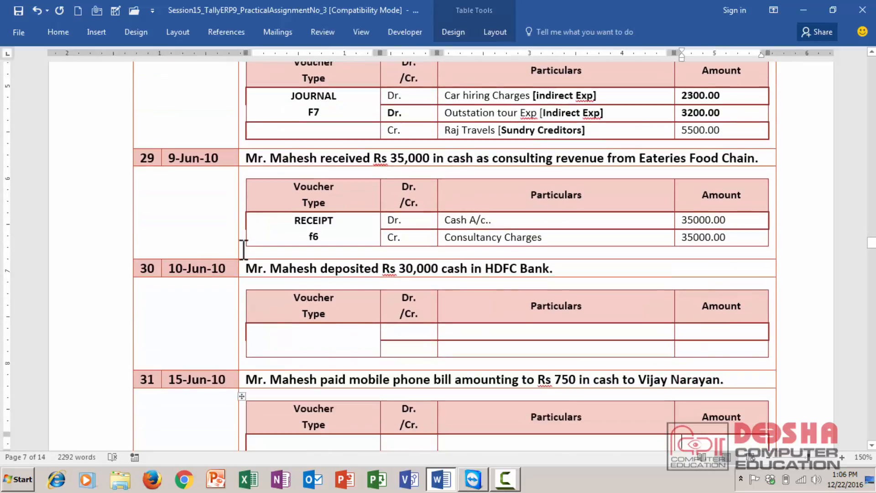
{"action": "left_click", "coordinate": [304, 342]}
{"action": "type", "text": "CON"}
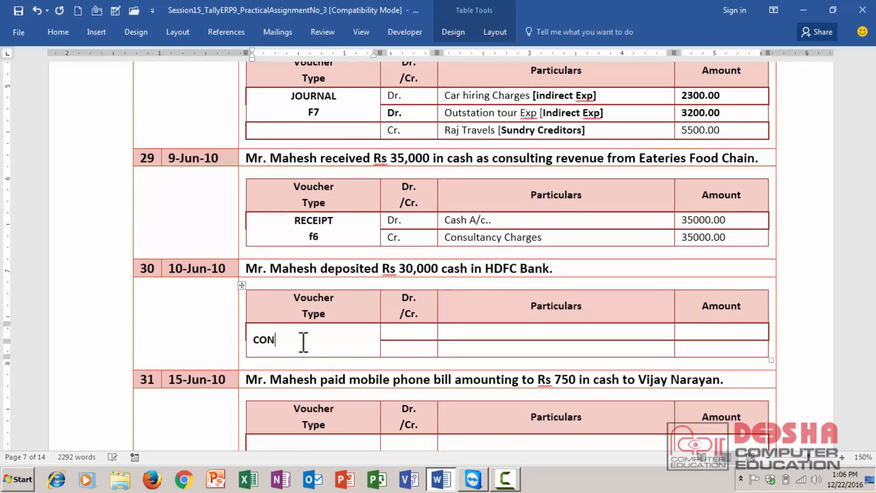
{"action": "type", "text": "TRA f4"}
{"action": "key", "text": "BackSpace"}
{"action": "type", "text": "F4"}
{"action": "key", "text": "Left"}
{"action": "key", "text": "Return"}
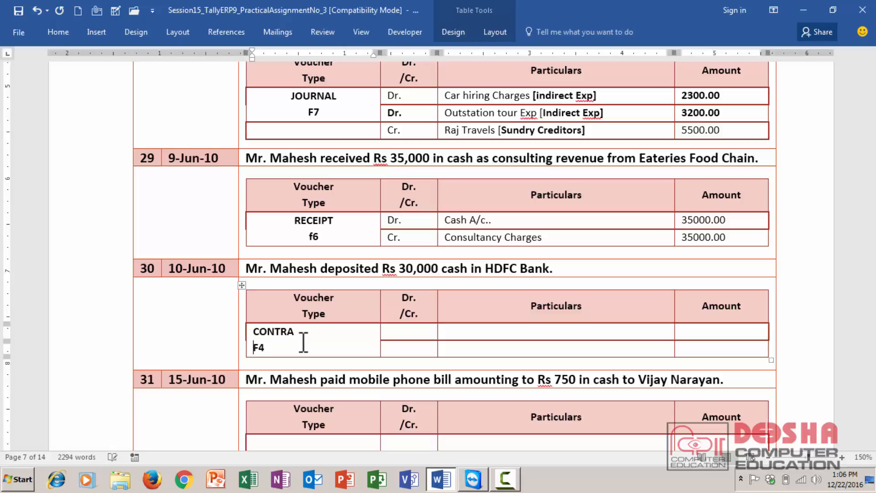
{"action": "key", "text": "ctrl+e"}
Fill transaction 30's first row with Dr., the particulars HDFC BANK and the amount 30000.00
{"action": "key", "text": "Tab"}
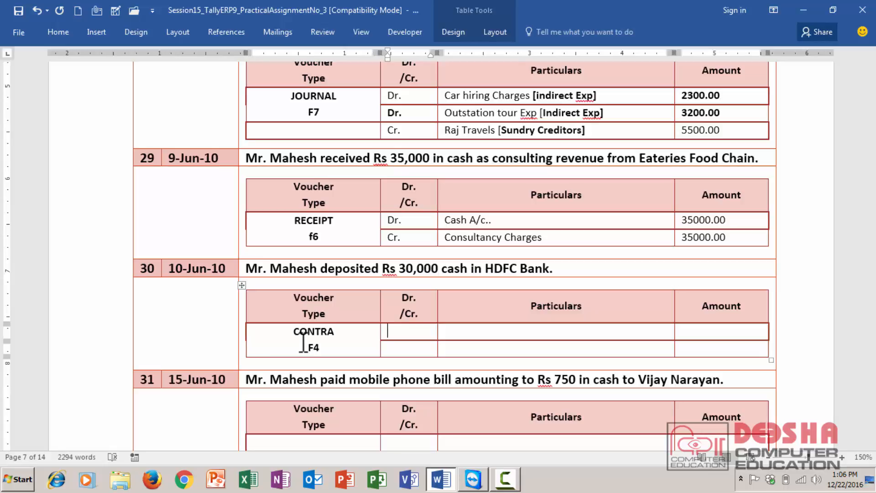
{"action": "type", "text": "Dr."}
{"action": "key", "text": "Tab"}
{"action": "type", "text": "HDBC"}
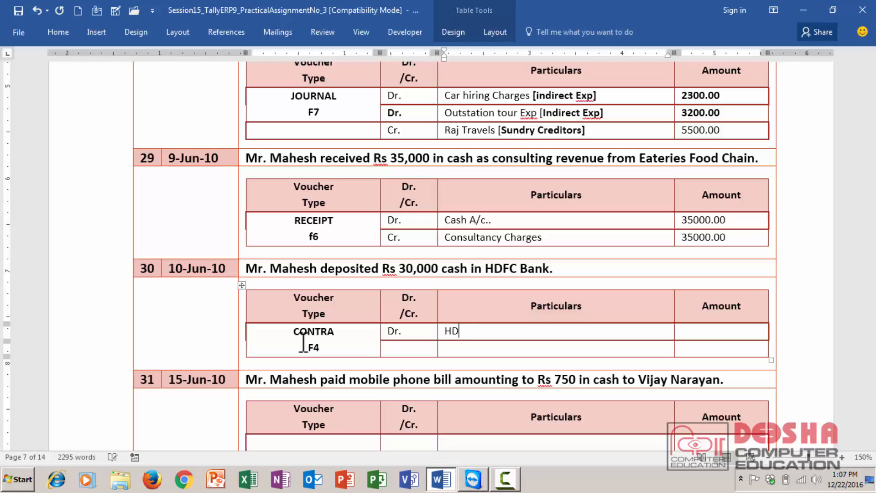
{"action": "key", "text": "BackSpace"}
{"action": "key", "text": "BackSpace"}
{"action": "key", "text": "BackSpace"}
{"action": "key", "text": "BackSpace"}
{"action": "type", "text": "DFC BANK"}
{"action": "key", "text": "Tab"}
{"action": "type", "text": "30000.00"}
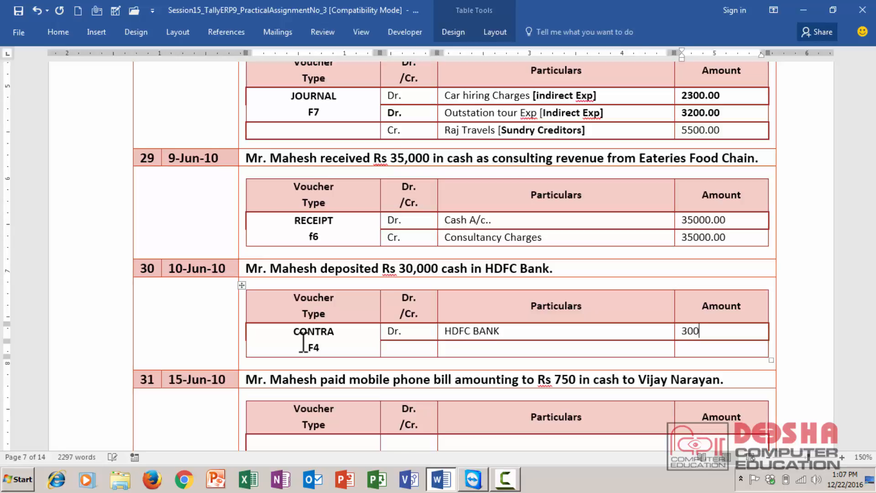
Fill transaction 30's second row with CR., the particulars Cash A/c and the amount 30000.00
{"action": "key", "text": "Tab"}
{"action": "key", "text": "Tab"}
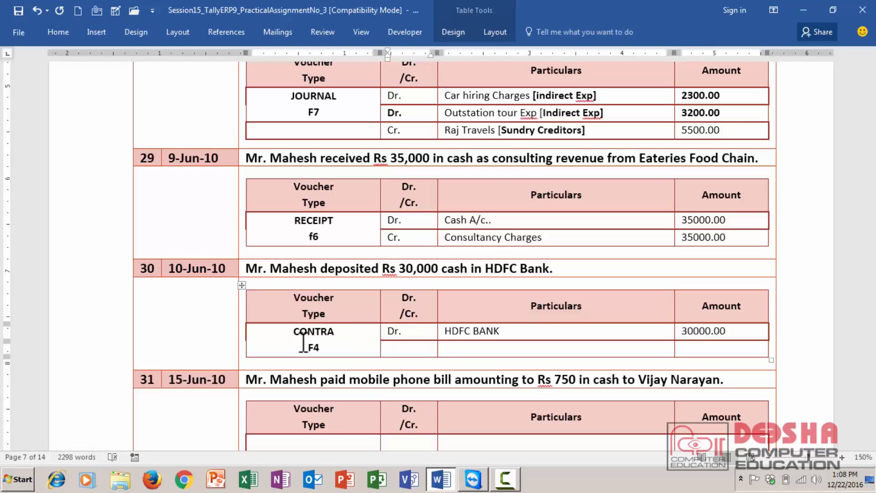
{"action": "type", "text": "CR."}
{"action": "key", "text": "Tab"}
{"action": "type", "text": "Cash A/c"}
{"action": "key", "text": "Tab"}
{"action": "type", "text": "30000.00"}
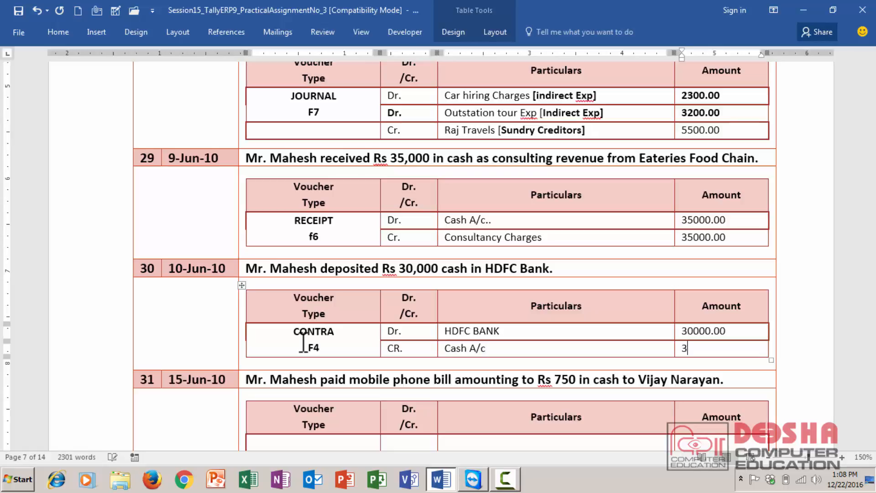
Enter PAYMENT as the voucher type of transaction 31, the mobile phone bill
{"action": "key", "text": "Down"}
{"action": "key", "text": "Down"}
{"action": "key", "text": "Down"}
{"action": "key", "text": "Down"}
{"action": "key", "text": "Down"}
{"action": "key", "text": "Down"}
{"action": "key", "text": "Down"}
{"action": "key", "text": "Down"}
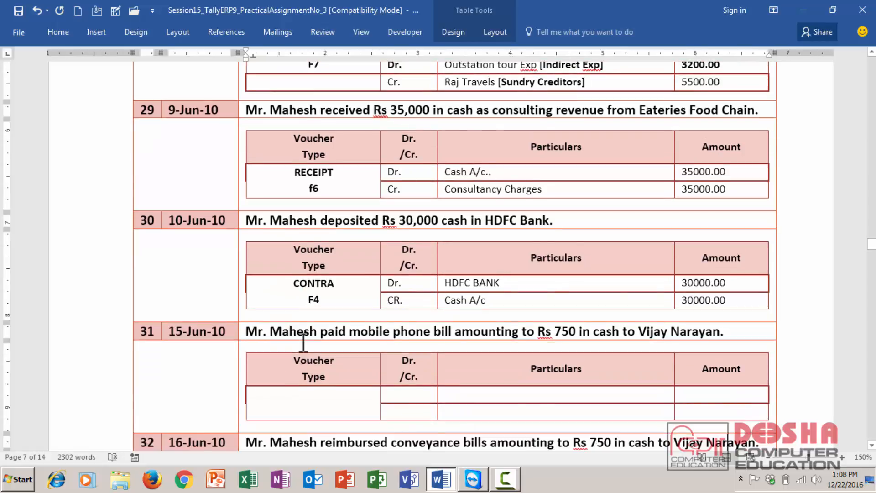
{"action": "key", "text": "Down"}
{"action": "key", "text": "Down"}
{"action": "key", "text": "Down"}
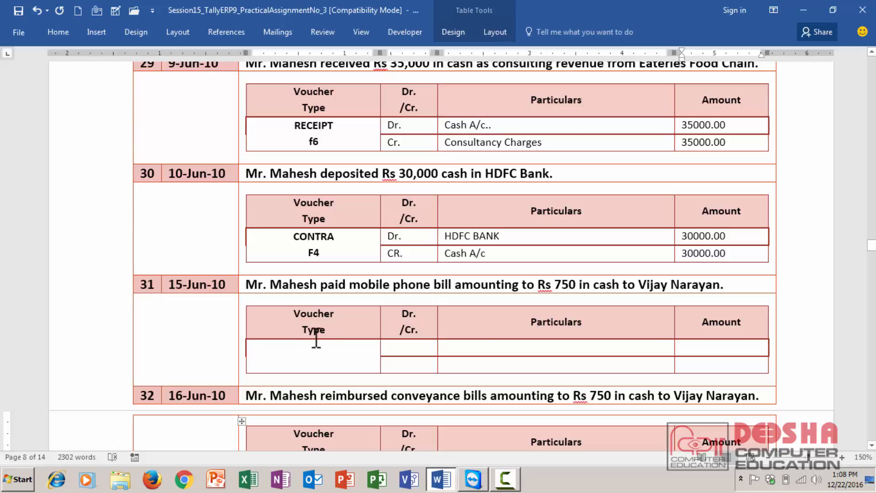
{"action": "left_click", "coordinate": [310, 353]}
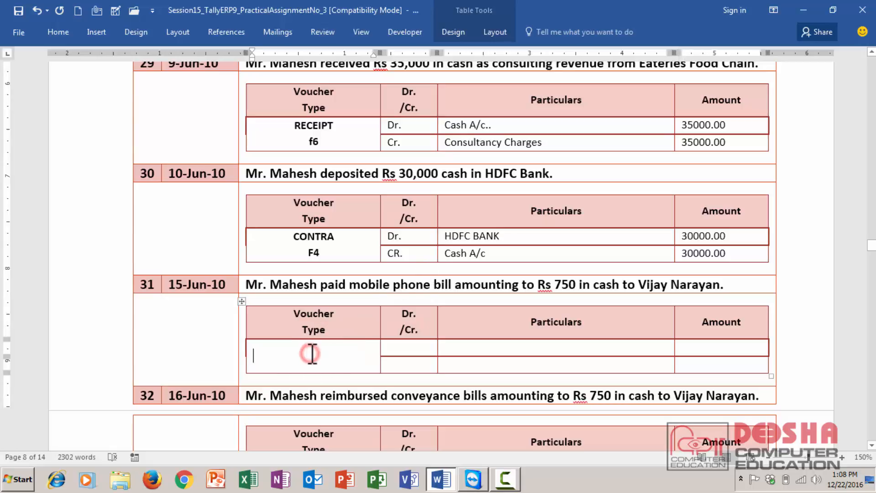
{"action": "type", "text": "PAYMENT"}
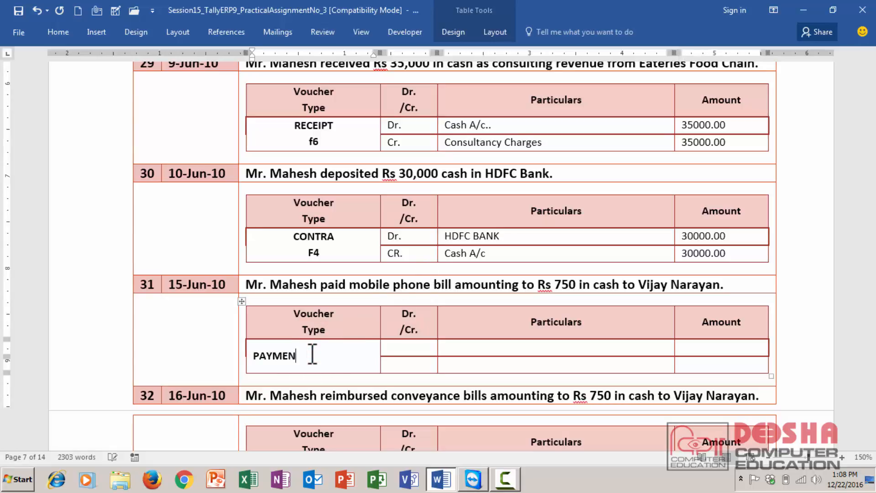
Fill transaction 31's first row with DR., the particulars Mobile Bill Expenses A/c and the amount 750.00
{"action": "key", "text": "Tab"}
{"action": "type", "text": "DR."}
{"action": "key", "text": "Tab"}
{"action": "type", "text": "Mobil"}
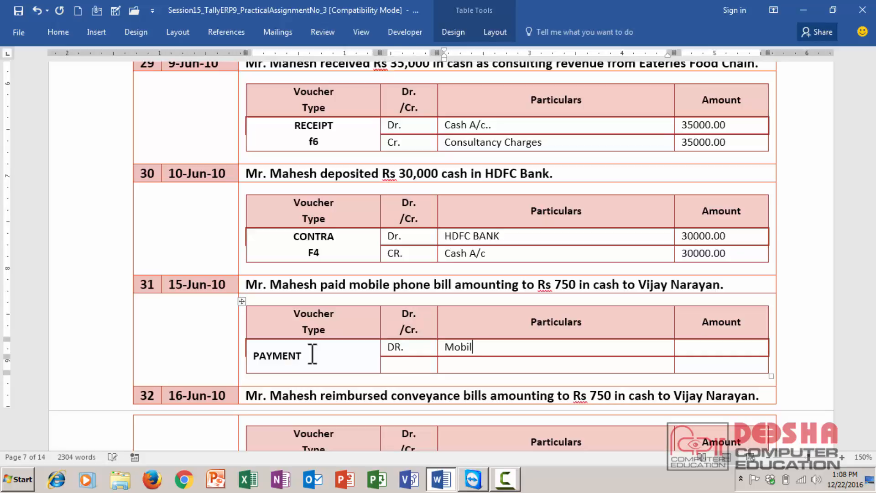
{"action": "type", "text": "e Pho"}
{"action": "key", "text": "BackSpace"}
{"action": "key", "text": "BackSpace"}
{"action": "key", "text": "BackSpace"}
{"action": "type", "text": "Bill Expenses "}
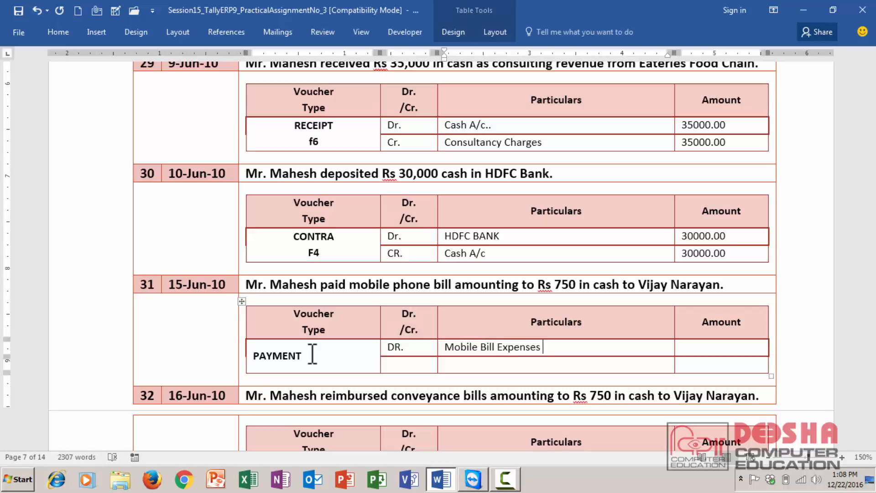
{"action": "type", "text": "A/c"}
{"action": "key", "text": "Tab"}
{"action": "type", "text": "750.00"}
Fill transaction 31's second row with Cr., the particulars Cash A/c and the amount 750.00
{"action": "key", "text": "Tab"}
{"action": "key", "text": "Tab"}
{"action": "type", "text": "Cr."}
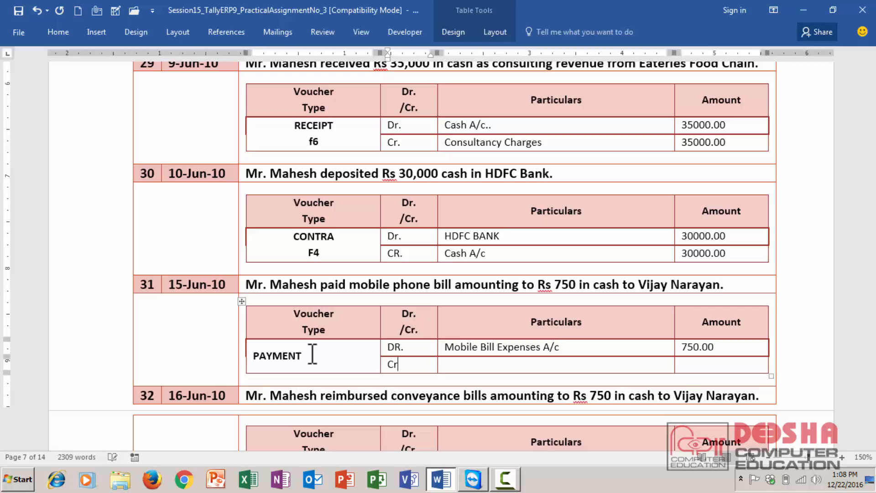
{"action": "key", "text": "Tab"}
{"action": "type", "text": "Cash A"}
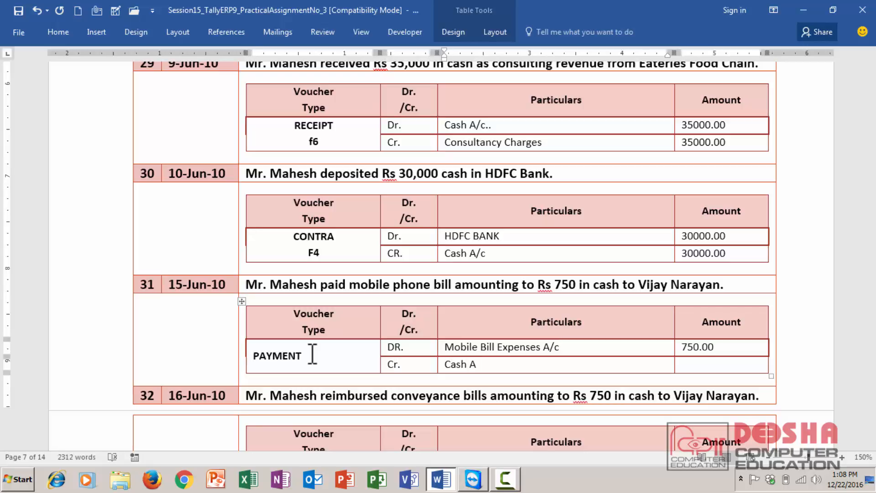
{"action": "type", "text": "/c"}
{"action": "key", "text": "Tab"}
{"action": "type", "text": "750.00"}
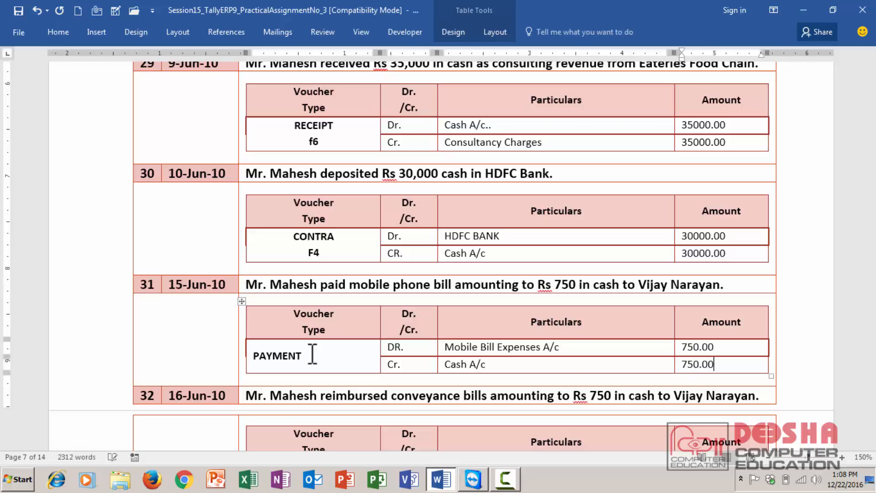
Enter PAYMENT as the voucher type of transaction 32, the conveyance bill reimbursement
{"action": "key", "text": "Down"}
{"action": "key", "text": "Down"}
{"action": "key", "text": "Down"}
{"action": "key", "text": "Down"}
{"action": "key", "text": "Down"}
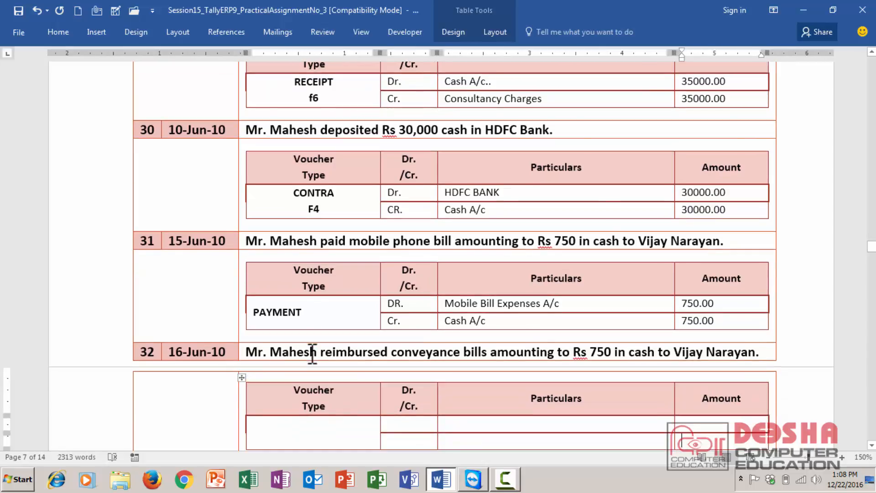
{"action": "key", "text": "Down"}
{"action": "key", "text": "Down"}
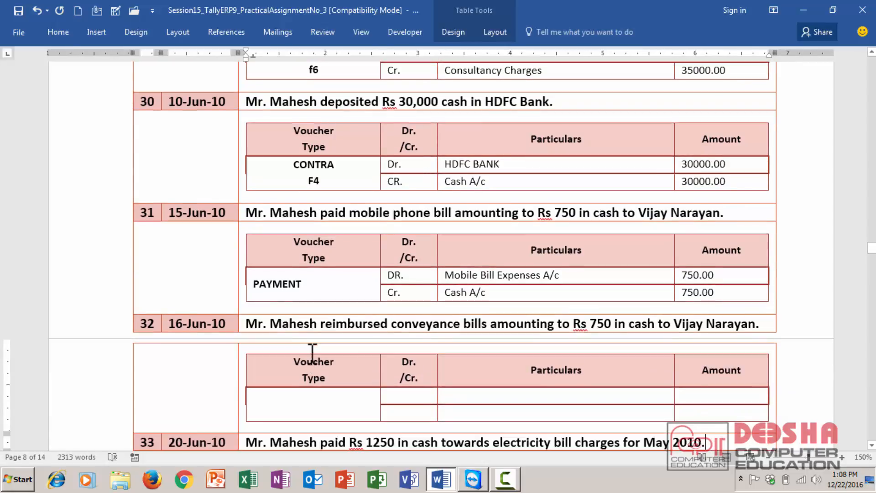
{"action": "left_click", "coordinate": [311, 401]}
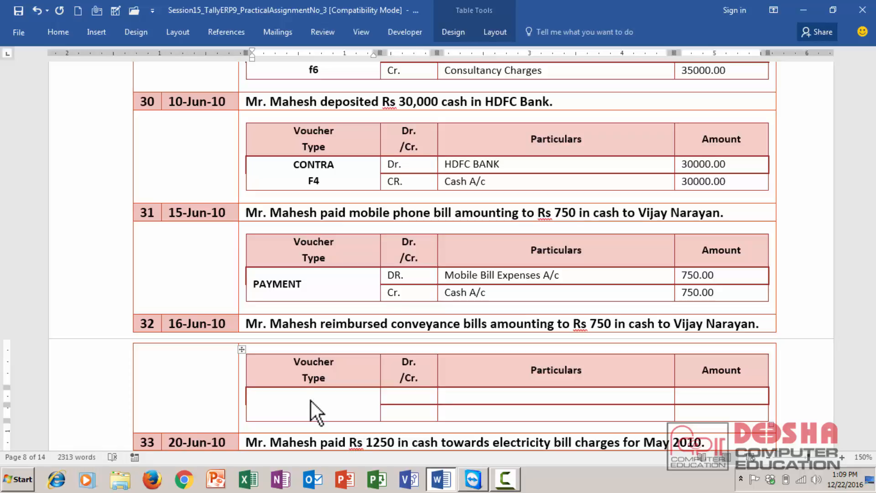
{"action": "type", "text": "PAYMENT"}
Fill transaction 32's first row with DR., Conveyance Bill and 750.00, and add F5 below PAYMENT in its voucher type
{"action": "key", "text": "Tab"}
{"action": "type", "text": "DR."}
{"action": "key", "text": "Tab"}
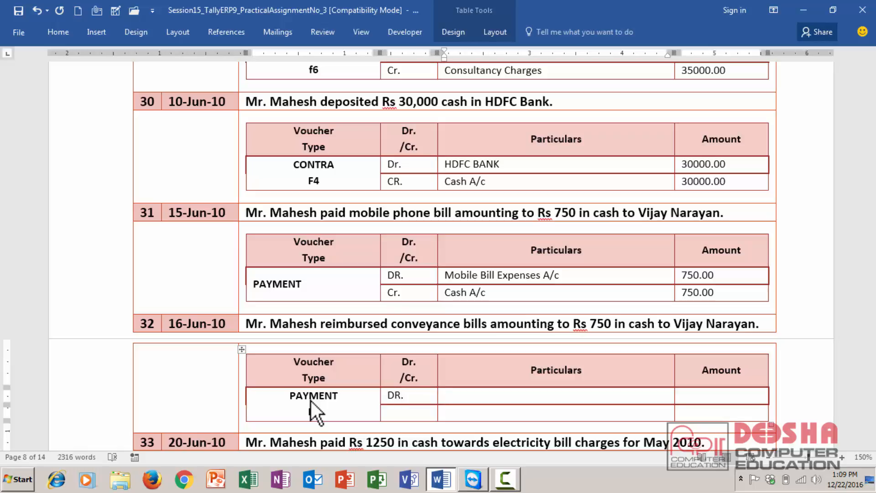
{"action": "type", "text": "Conveyance Bill"}
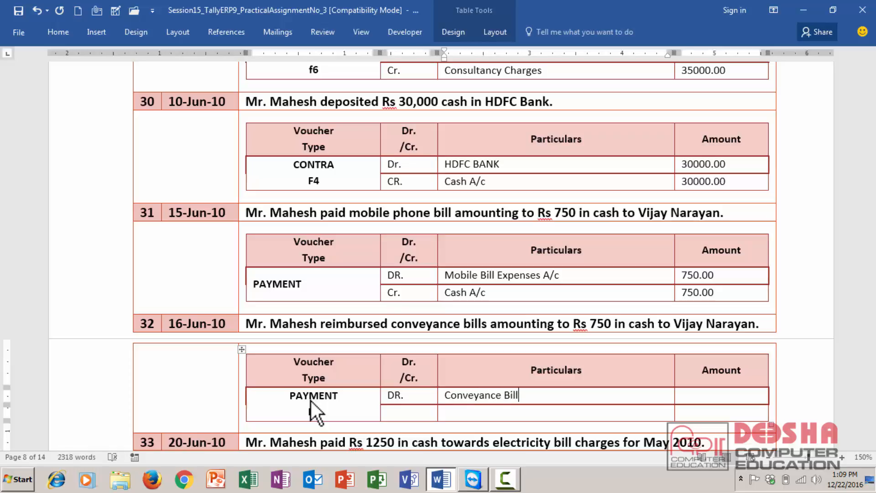
{"action": "key", "text": "Tab"}
{"action": "type", "text": "7500"}
{"action": "key", "text": "BackSpace"}
{"action": "type", "text": ".00"}
{"action": "left_click", "coordinate": [311, 401]}
{"action": "type", "text": "F5"}
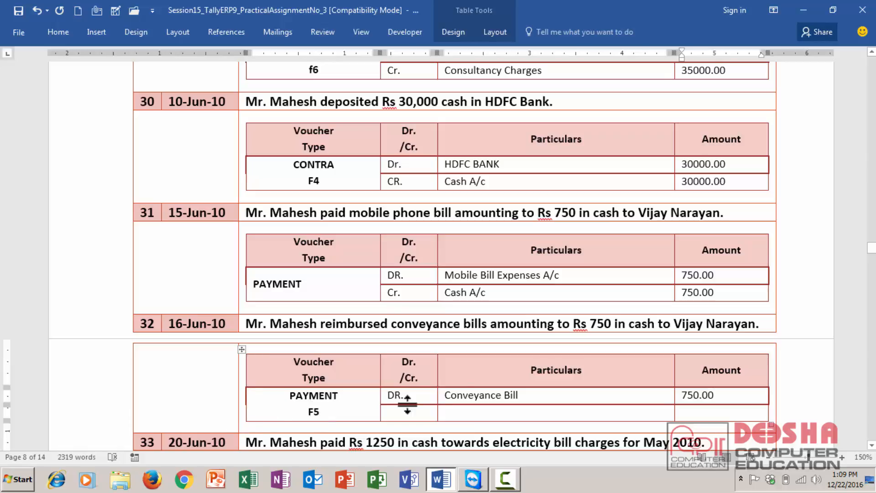
Add the note [indirect exp] in bold after Conveyance Bill in transaction 32's particulars
{"action": "left_click", "coordinate": [533, 396]}
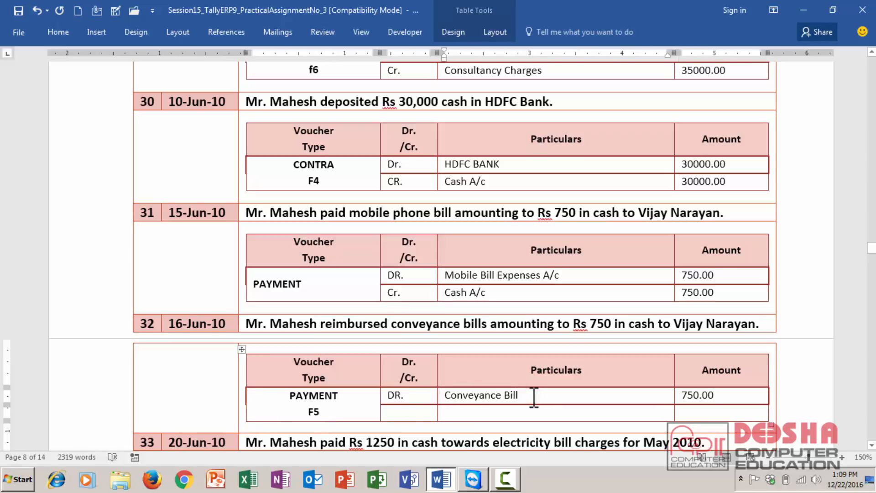
{"action": "type", "text": "["}
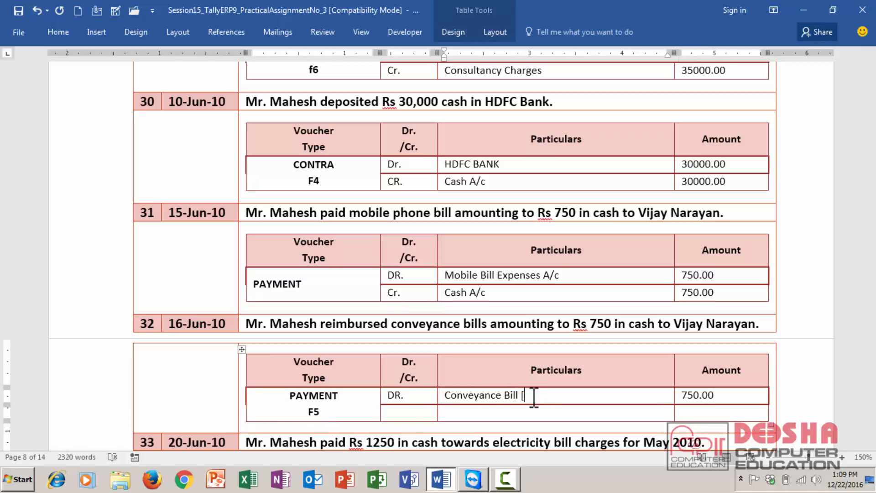
{"action": "type", "text": "indirect exp]"}
Fill transaction 32's second row with Cr., the particulars Cash A/c and the amount 750.00
{"action": "key", "text": "Down"}
{"action": "key", "text": "Left"}
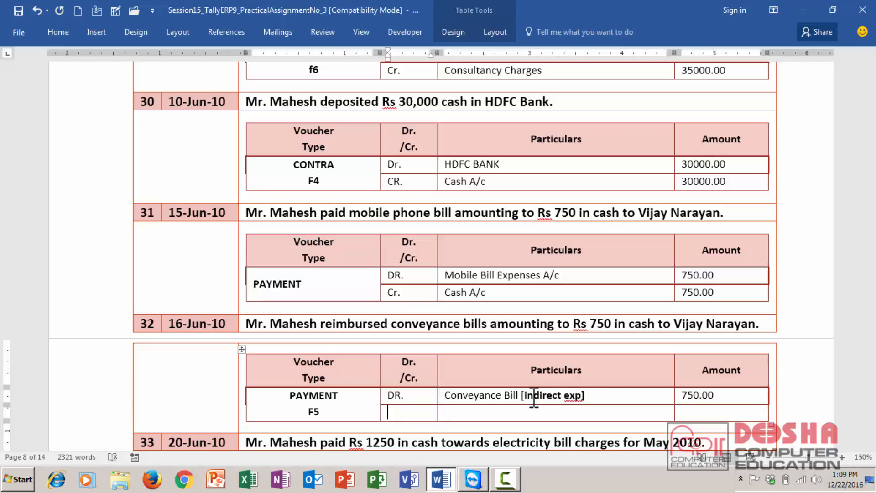
{"action": "type", "text": "Cr."}
{"action": "key", "text": "Tab"}
{"action": "type", "text": "Cash A/c"}
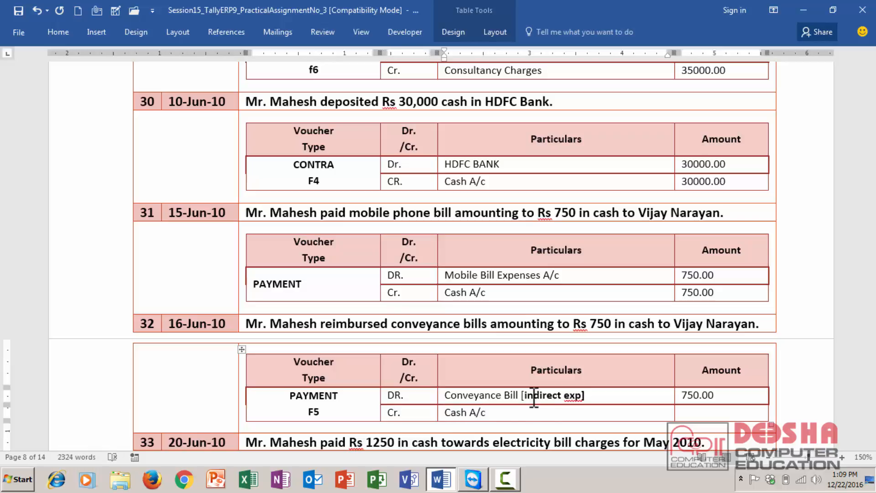
{"action": "key", "text": "Tab"}
{"action": "type", "text": "750.00"}
Enter Payment with F5 below it, centred, as the voucher type of transaction 33, the electricity bill
{"action": "scroll", "coordinate": [534, 395], "scroll_direction": "down", "scroll_amount": 1}
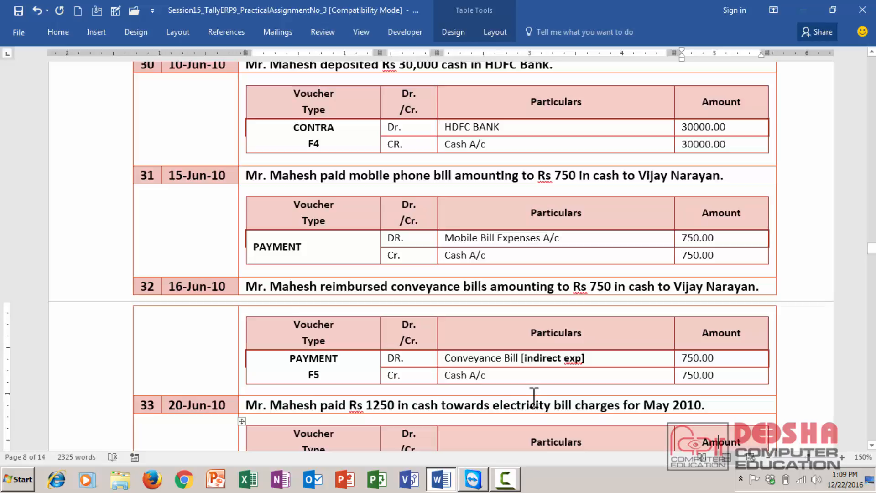
{"action": "scroll", "coordinate": [534, 396], "scroll_direction": "down", "scroll_amount": 2}
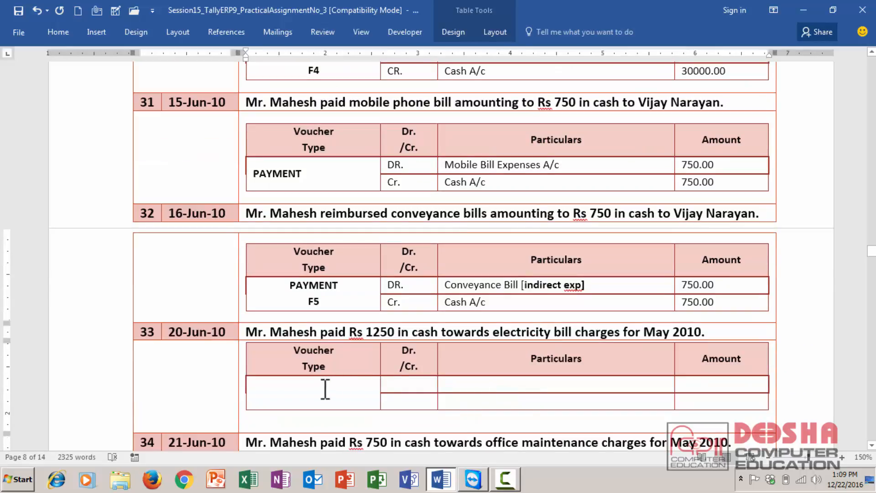
{"action": "left_click", "coordinate": [325, 389]}
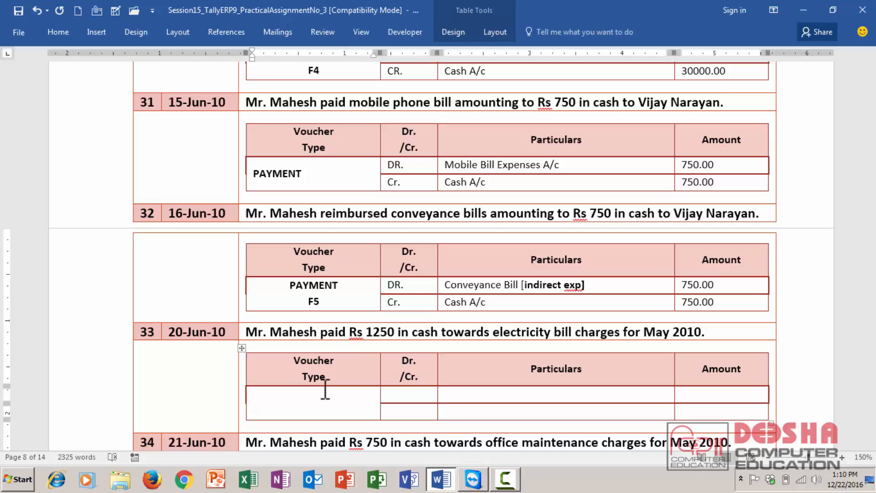
{"action": "type", "text": "Payment F5"}
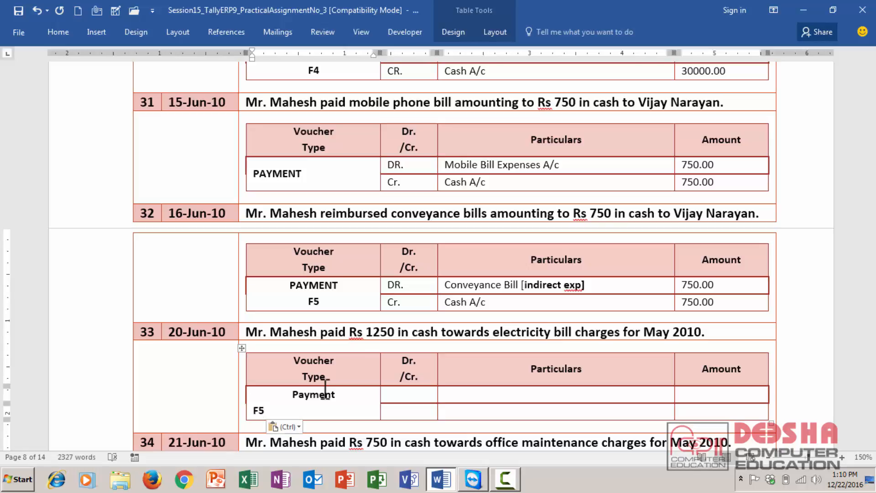
{"action": "key", "text": "ctrl+e"}
Fill transaction 33's first row with Dr., Electricity Charges and 1250.00, correcting the spelling of Charges
{"action": "left_click", "coordinate": [419, 400]}
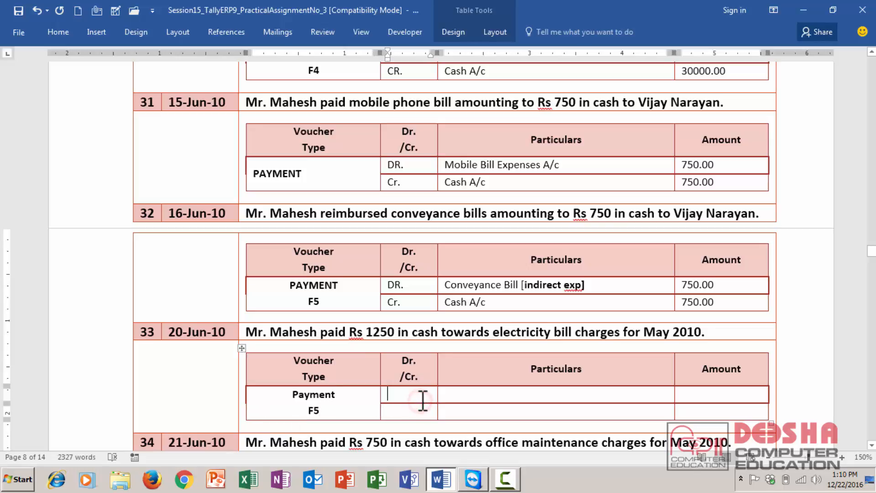
{"action": "type", "text": "Dr."}
{"action": "key", "text": "Tab"}
{"action": "type", "text": "E"}
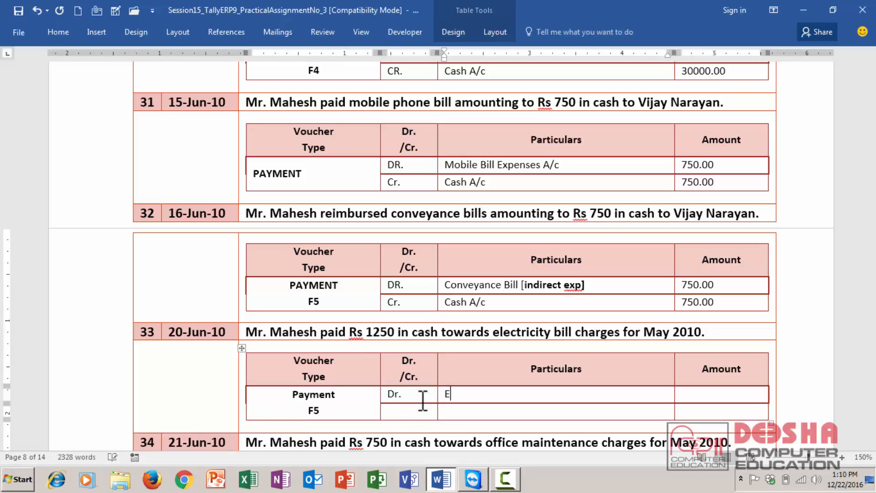
{"action": "type", "text": "lectricity Charages"}
{"action": "key", "text": "Tab"}
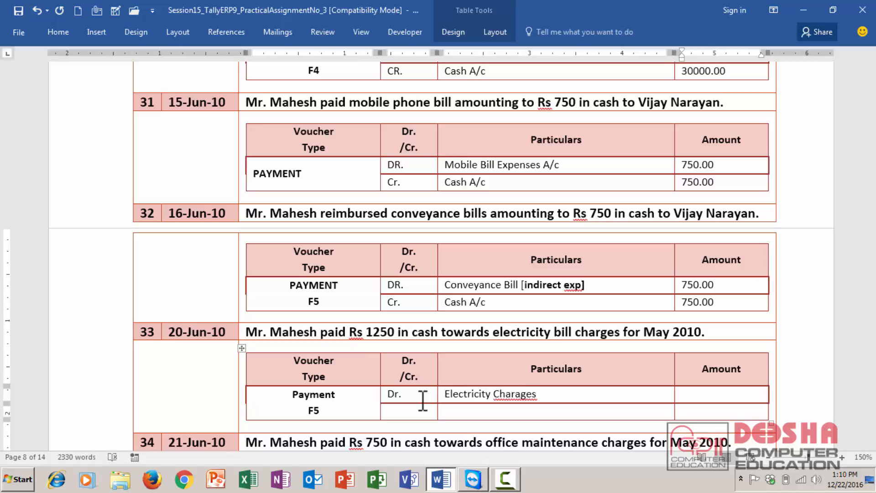
{"action": "type", "text": "1250.00"}
{"action": "right_click", "coordinate": [517, 393]}
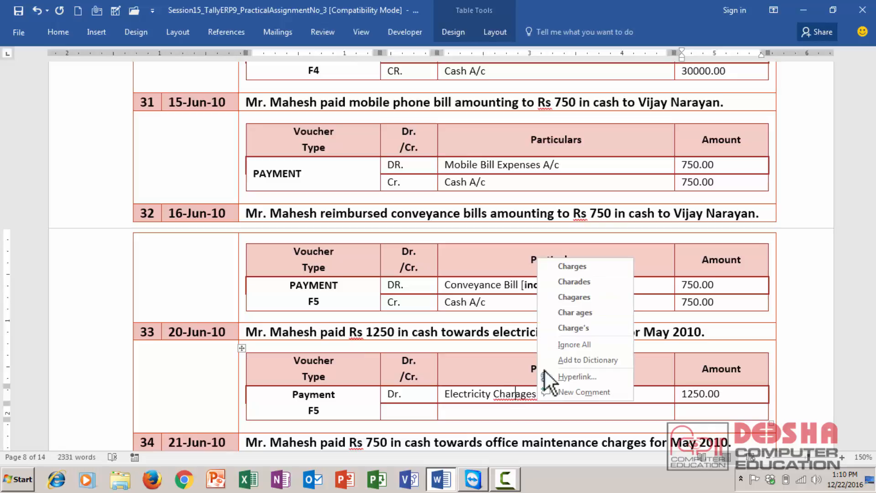
{"action": "left_click", "coordinate": [593, 265]}
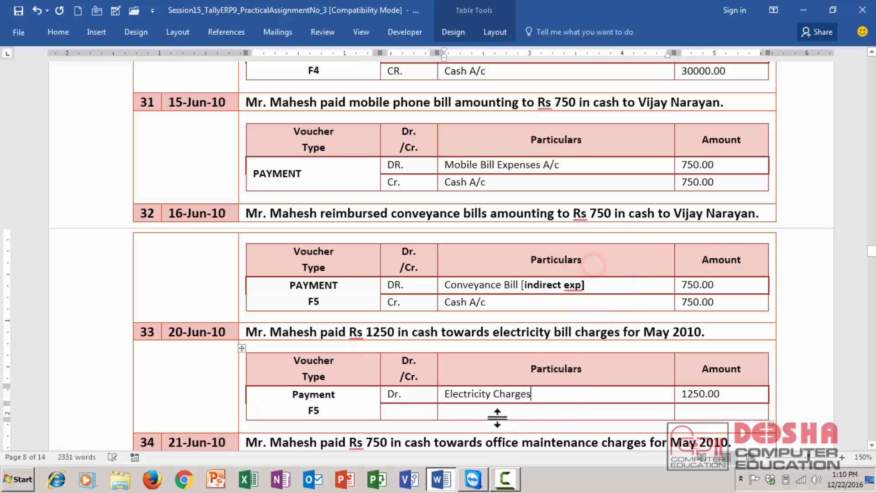
Fill transaction 33's second row with CR, the particulars CASH A/C and the amount 1250.00
{"action": "left_click", "coordinate": [412, 413]}
{"action": "type", "text": "c."}
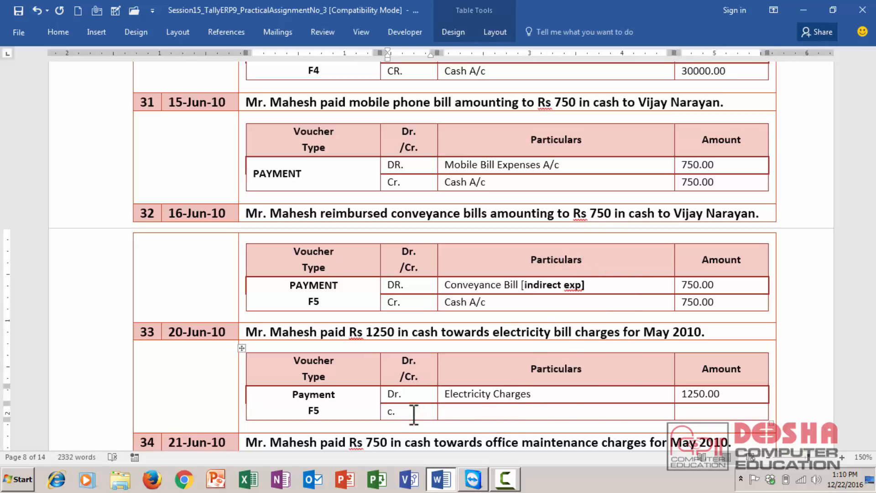
{"action": "key", "text": "BackSpace"}
{"action": "key", "text": "BackSpace"}
{"action": "type", "text": "CR"}
{"action": "key", "text": "Tab"}
{"action": "type", "text": "CASH A/C"}
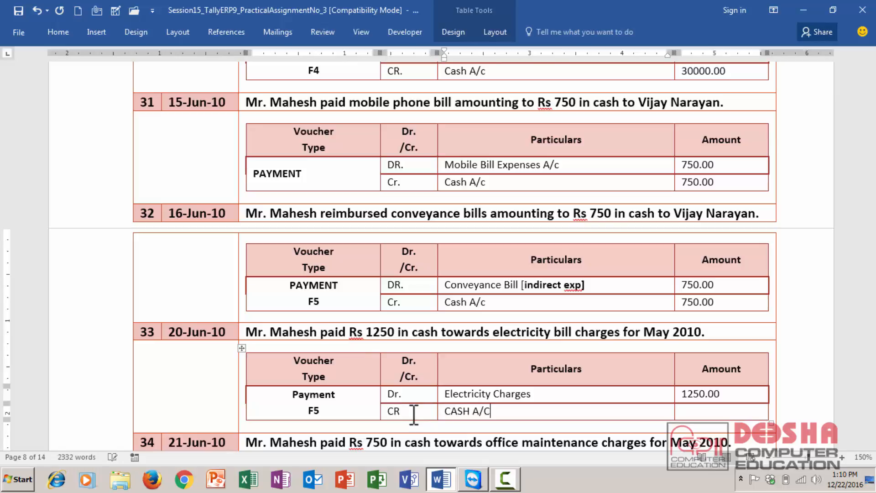
{"action": "key", "text": "Tab"}
{"action": "type", "text": "1250.00"}
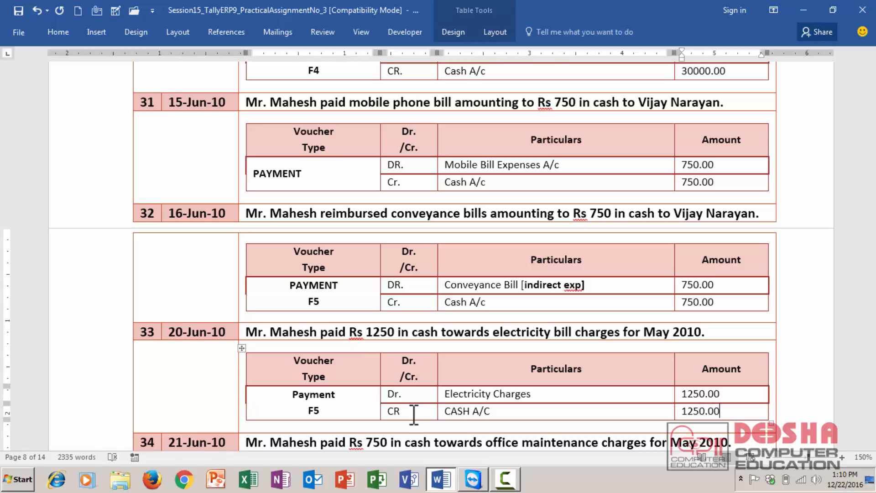
Enter Payment with F5 below it, centred, as the voucher type of transaction 34, the office maintenance charges
{"action": "scroll", "coordinate": [414, 414], "scroll_direction": "down", "scroll_amount": 4}
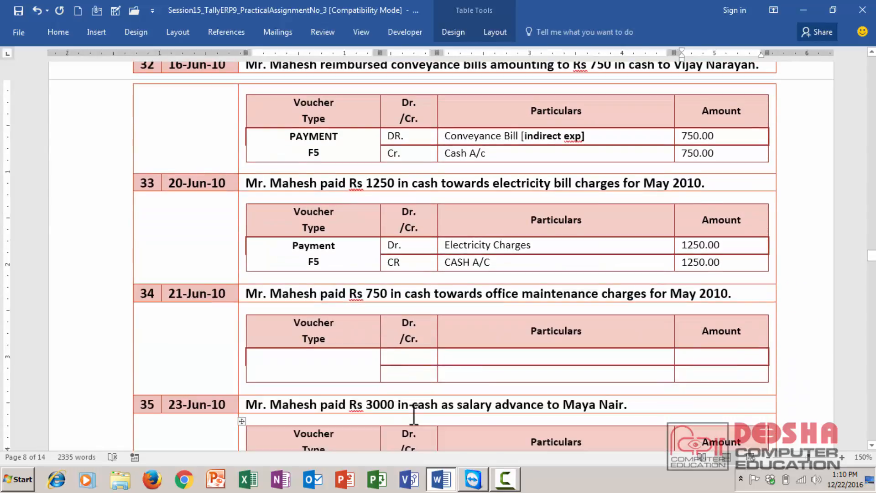
{"action": "left_click", "coordinate": [280, 357]}
{"action": "type", "text": "Payment F5"}
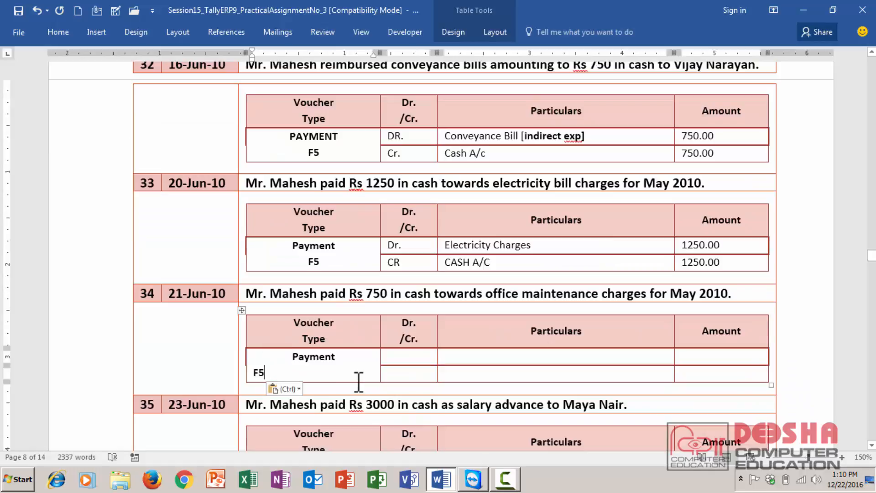
{"action": "key", "text": "ctrl+e"}
Enter DR and the particulars OFFICE MAINTENANE A/C [Indirect Exp] in transaction 34's first row
{"action": "left_click", "coordinate": [390, 358]}
{"action": "type", "text": "DR"}
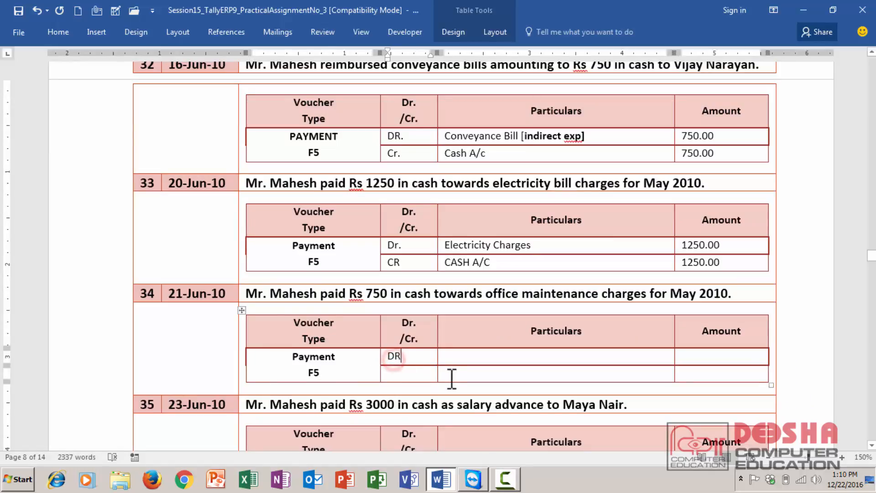
{"action": "key", "text": "Tab"}
{"action": "type", "text": "O"}
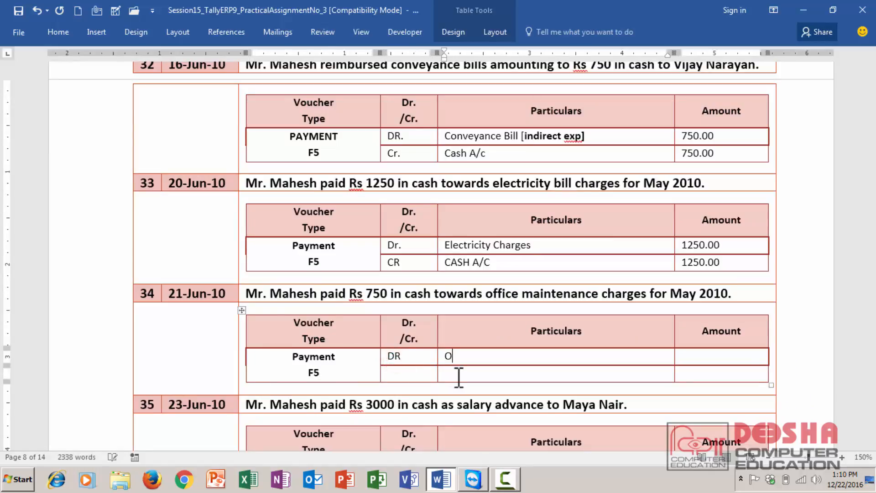
{"action": "type", "text": "FFICE MAINTAIN"}
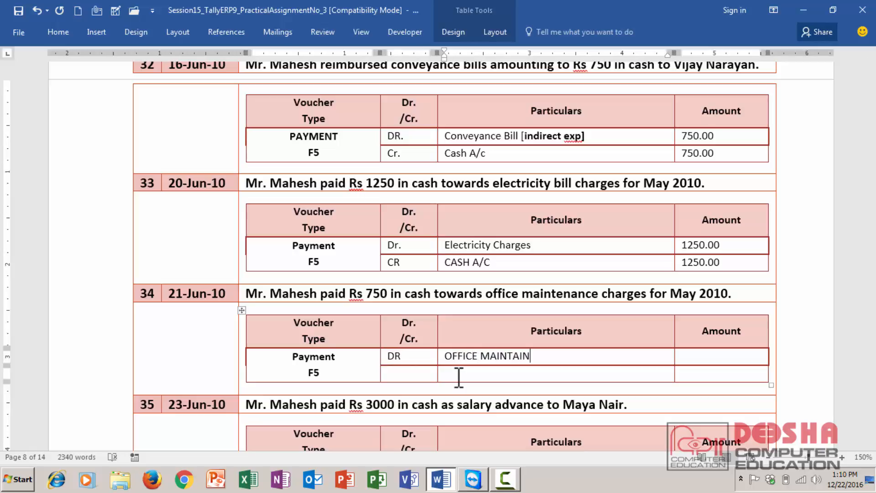
{"action": "key", "text": "BackSpace"}
{"action": "key", "text": "BackSpace"}
{"action": "key", "text": "BackSpace"}
{"action": "type", "text": "ENANE A/C [Indirect"}
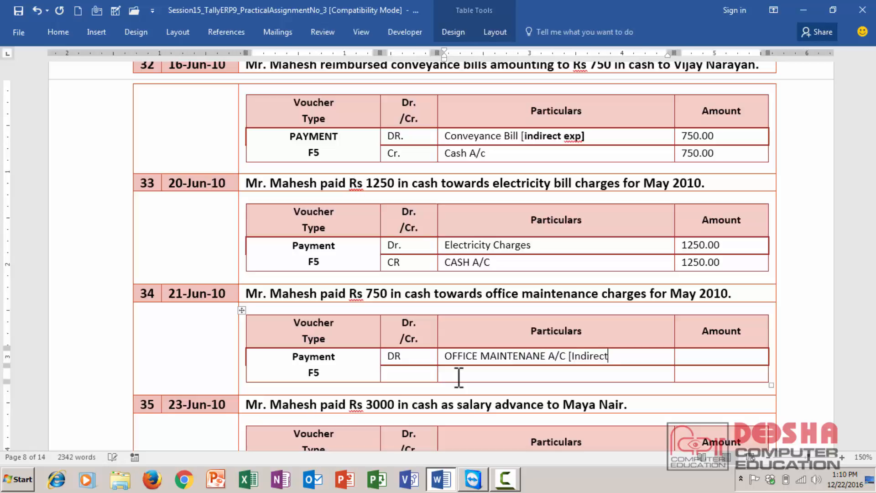
{"action": "type", "text": " Exp]"}
Make the note [Indirect Exp] bold in transaction 34's first row and enter the amount 750.00
{"action": "key", "text": "ctrl+shift+Left"}
{"action": "key", "text": "ctrl+shift+Left"}
{"action": "key", "text": "ctrl+shift+Left"}
{"action": "key", "text": "ctrl+shift+Left"}
{"action": "key", "text": "ctrl+b"}
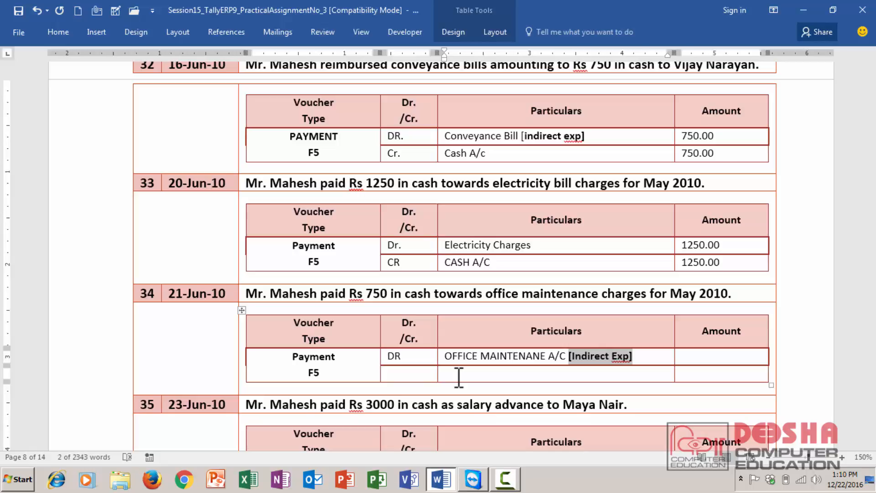
{"action": "key", "text": "Tab"}
{"action": "type", "text": "750"}
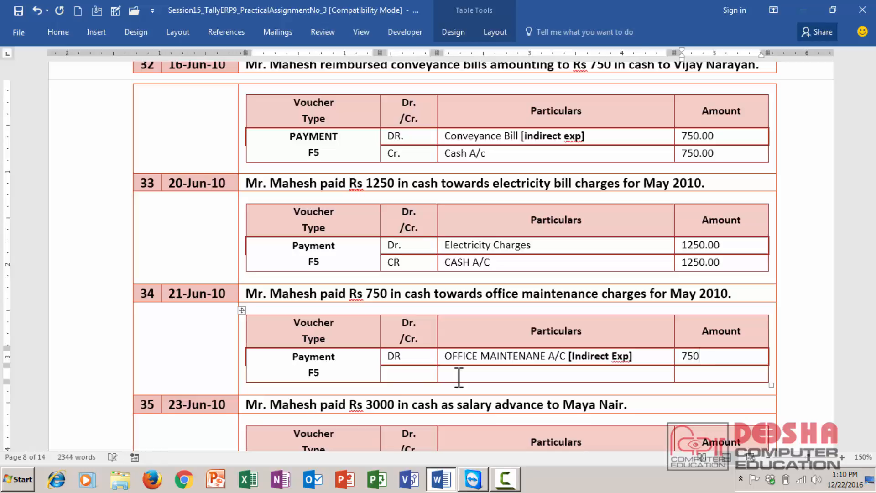
{"action": "type", "text": ".00"}
Fill transaction 34's second row with Cr., the particulars Cash A/c and the amount 750.00
{"action": "key", "text": "Tab"}
{"action": "key", "text": "ctrl+c"}
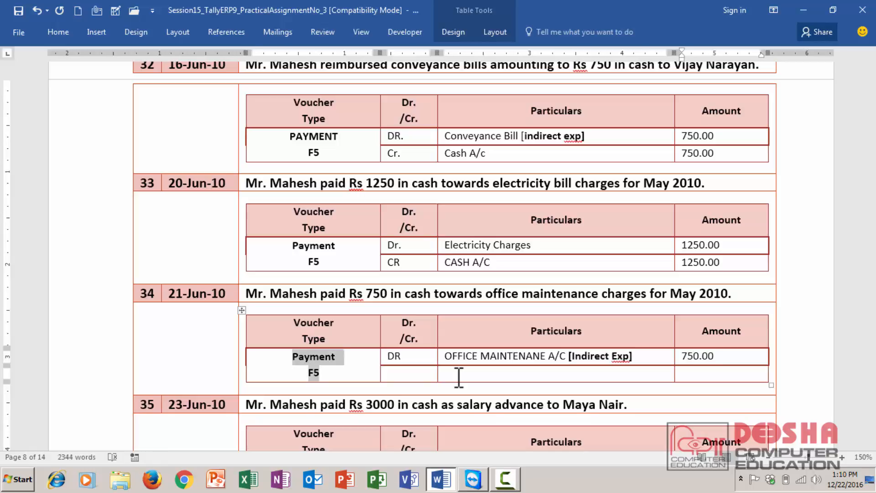
{"action": "key", "text": "Tab"}
{"action": "type", "text": "cr."}
{"action": "key", "text": "Tab"}
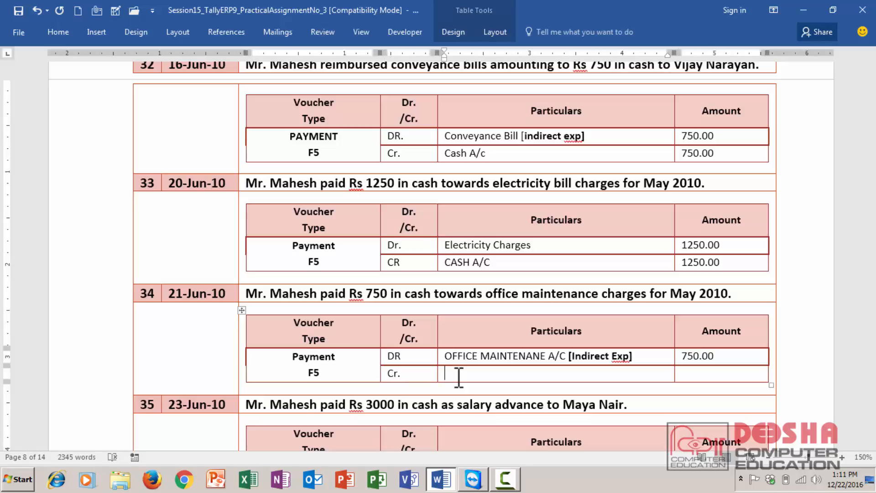
{"action": "type", "text": "Cash A/c"}
{"action": "key", "text": "Tab"}
{"action": "type", "text": "750.00"}
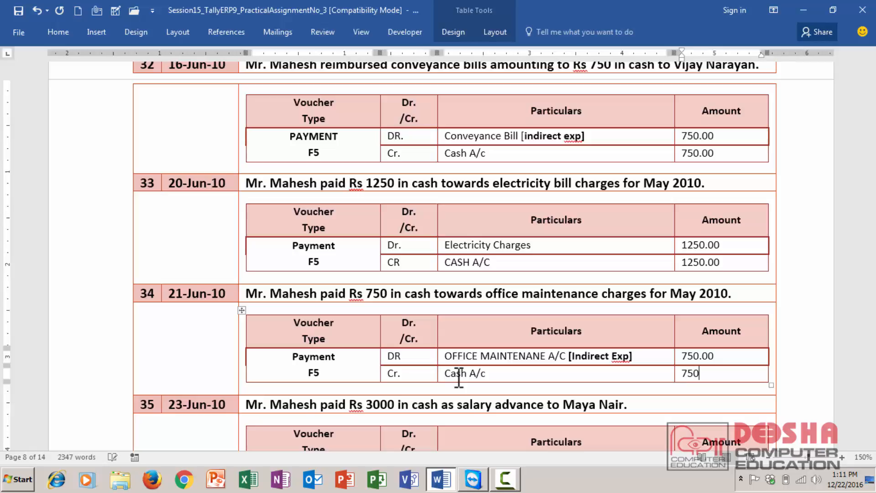
Paste Payment F5 as the voucher type of transaction 35, the cash salary advance
{"action": "left_click", "coordinate": [341, 433]}
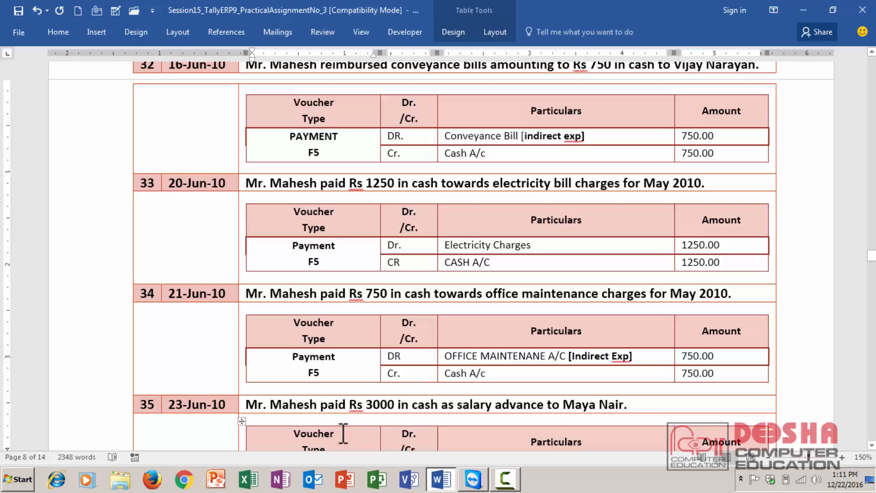
{"action": "scroll", "coordinate": [343, 434], "scroll_direction": "down", "scroll_amount": 3}
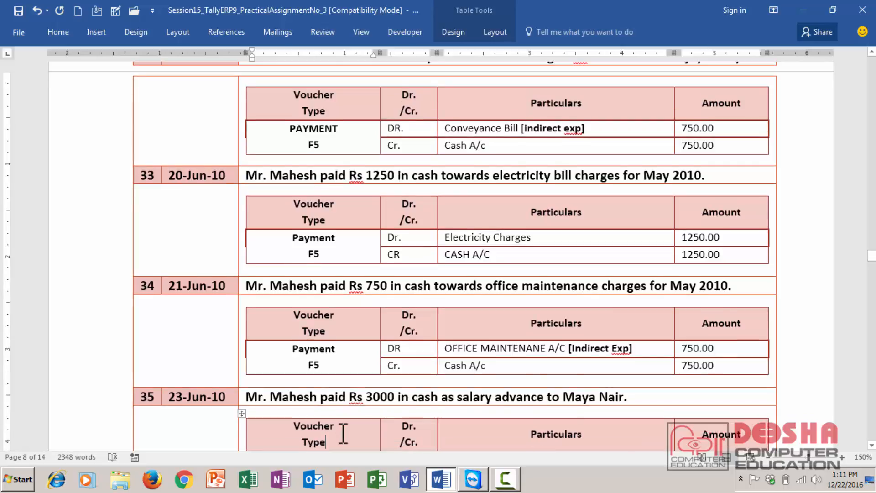
{"action": "key", "text": "Up"}
{"action": "key", "text": "Up"}
{"action": "key", "text": "Up"}
{"action": "key", "text": "Up"}
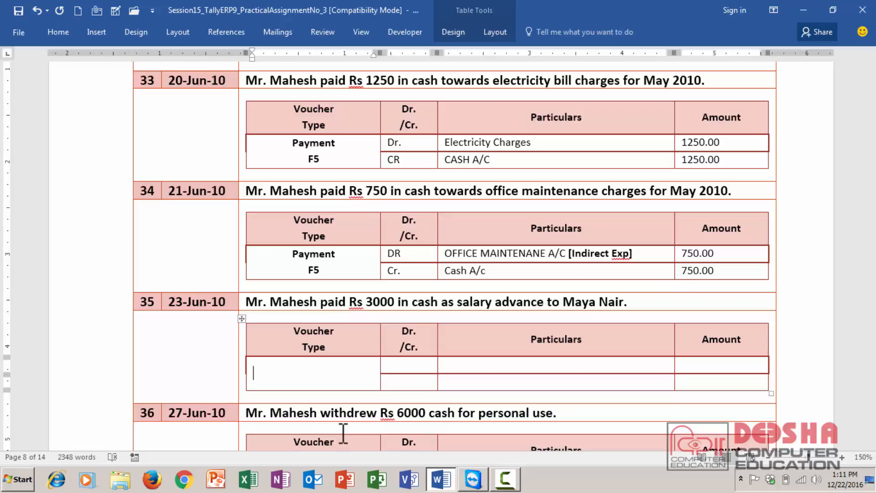
{"action": "key", "text": "ctrl+v"}
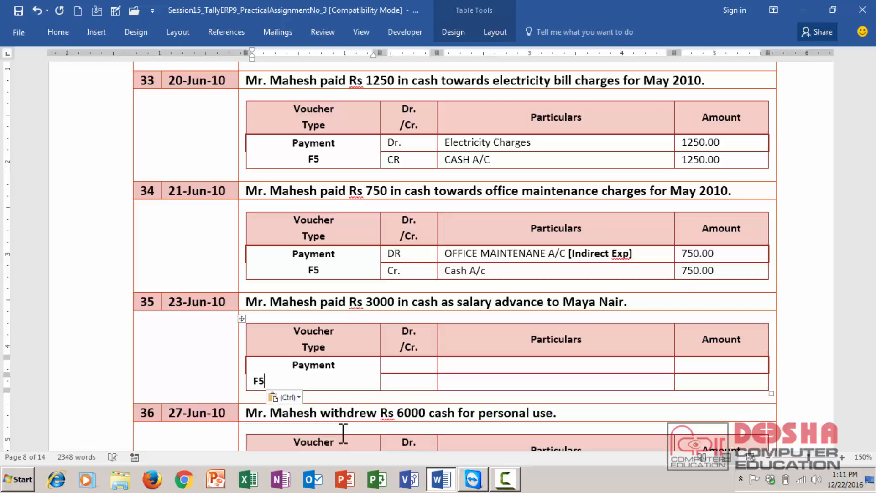
Enter Dr. in transaction 35's first row, with the employee's full name followed by Salary Adavance A/c as particulars
{"action": "key", "text": "Tab"}
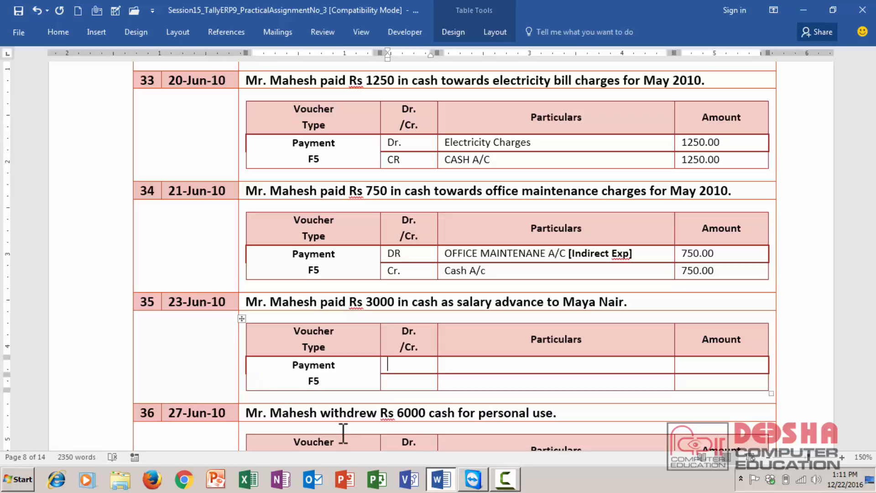
{"action": "type", "text": "Dr."}
{"action": "key", "text": "Tab"}
{"action": "type", "text": "mA"}
{"action": "key", "text": "BackSpace"}
{"action": "key", "text": "BackSpace"}
{"action": "type", "text": "Maya Nair Sal"}
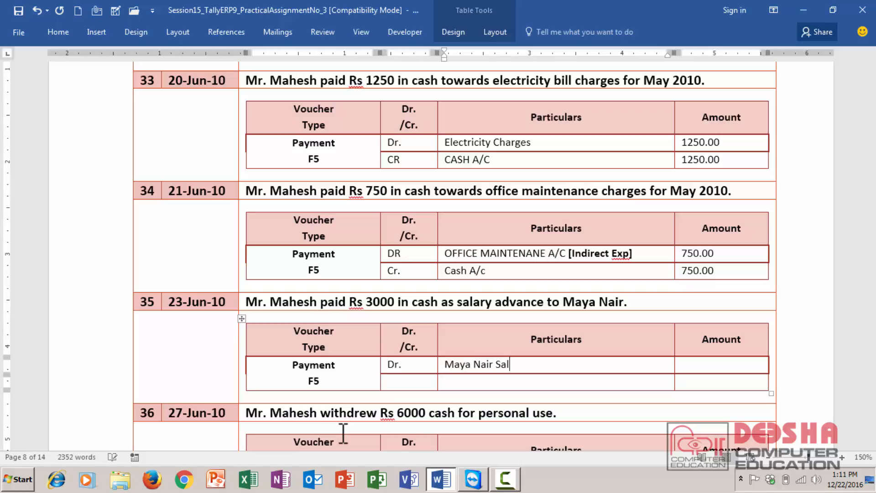
{"action": "type", "text": "ary Adavance A/c"}
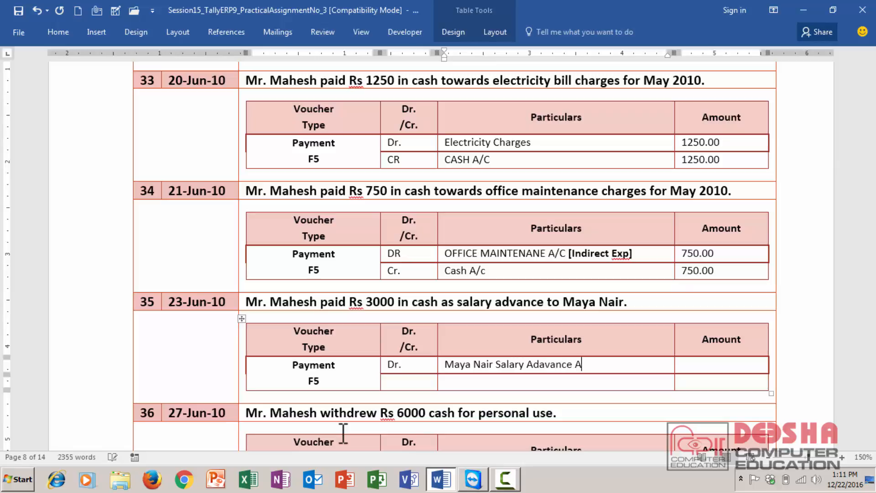
Copy and remove the words Salary Adavance A/c after the employee's name in transaction 35's particulars
{"action": "key", "text": "ctrl+shift+Left"}
{"action": "key", "text": "ctrl+shift+Left"}
{"action": "key", "text": "ctrl+shift+Left"}
{"action": "key", "text": "ctrl+shift+Left"}
{"action": "key", "text": "ctrl+shift+Left"}
{"action": "key", "text": "ctrl+c"}
{"action": "key", "text": "BackSpace"}
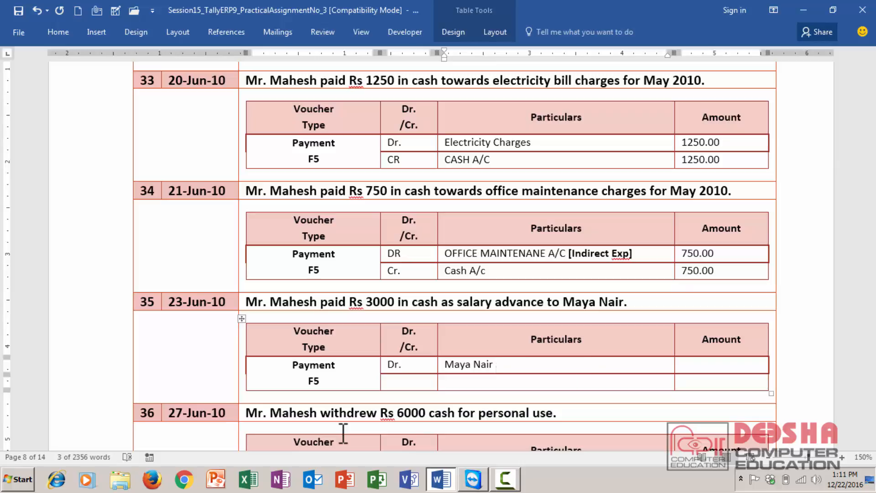
Paste Salary Adavance A/c ahead of the employee's name in transaction 35's particulars, then copy and remove the name
{"action": "key", "text": "ctrl+v"}
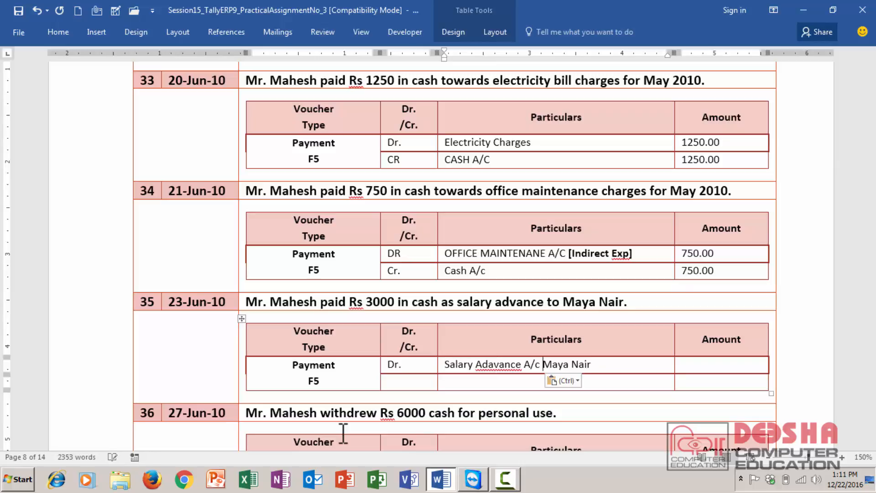
{"action": "key", "text": "ctrl+shift+Right"}
{"action": "key", "text": "ctrl+shift+Right"}
{"action": "key", "text": "ctrl+c"}
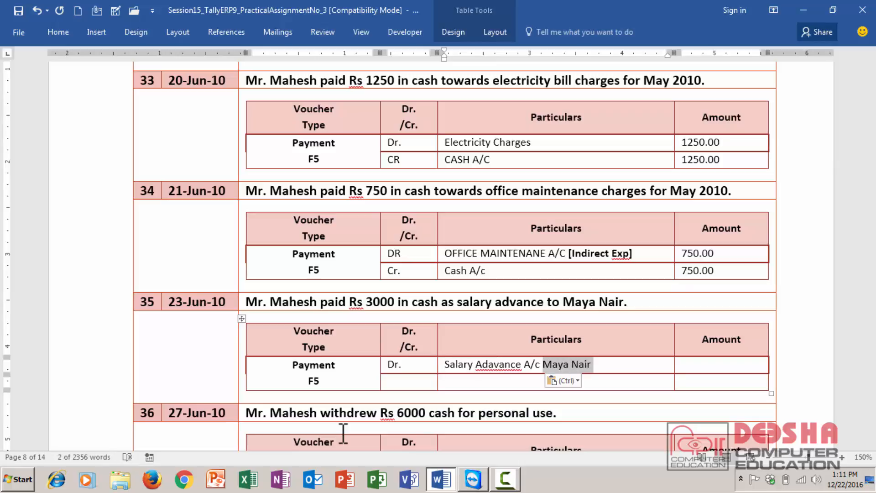
{"action": "key", "text": "Escape"}
{"action": "key", "text": "Delete"}
Insert the copied employee's name in square brackets between Salary Adavance and A/c in transaction 35's particulars
{"action": "key", "text": "Left"}
{"action": "key", "text": "Left"}
{"action": "key", "text": "Left"}
{"action": "key", "text": "Left"}
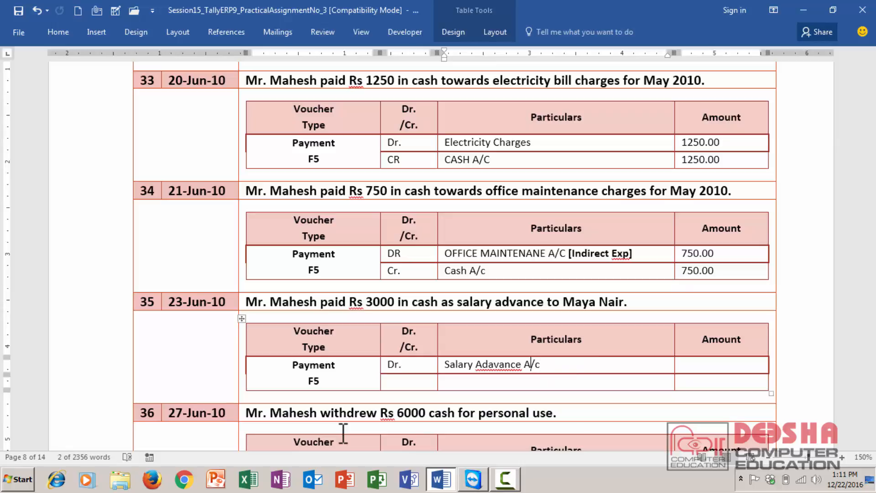
{"action": "type", "text": "[]"}
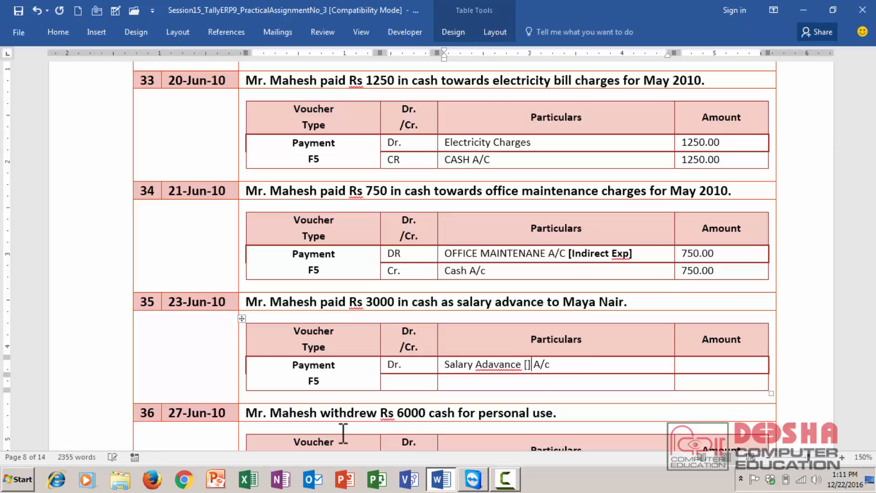
{"action": "key", "text": "Left"}
{"action": "key", "text": "ctrl+v"}
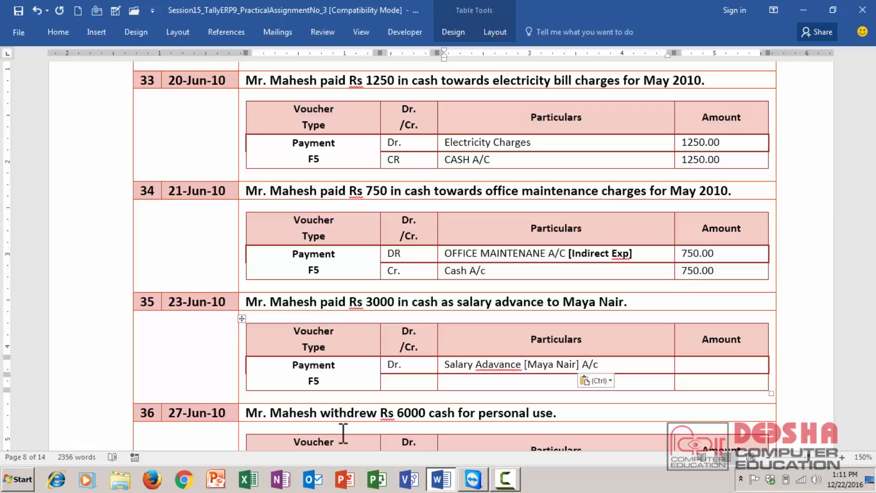
Correct the misspelled word Adavance to Advance in transaction 35's particulars using the spelling suggestion
{"action": "key", "text": "Left"}
{"action": "key", "text": "Left"}
{"action": "key", "text": "Left"}
{"action": "key", "text": "Left"}
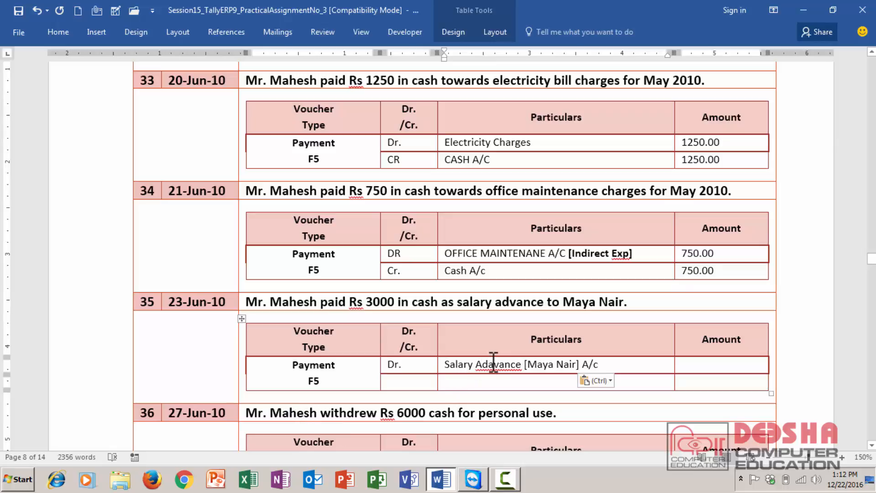
{"action": "right_click", "coordinate": [493, 363]}
{"action": "left_click", "coordinate": [563, 255]}
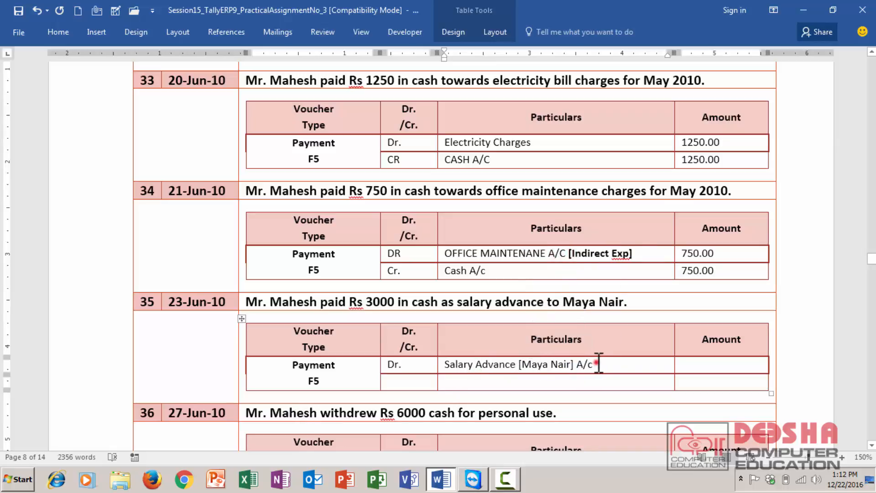
Add the bold group label [Loans & Adv.(Assets)] after A/c in transaction 35's first-row particulars
{"action": "left_click", "coordinate": [598, 363]}
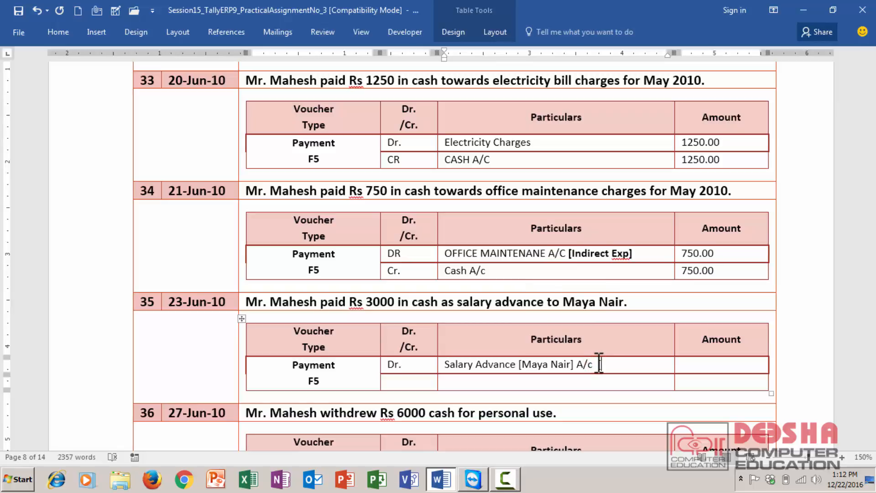
{"action": "key", "text": "BackSpace"}
{"action": "key", "text": "ctrl+b"}
{"action": "type", "text": "[Loans & Adv"}
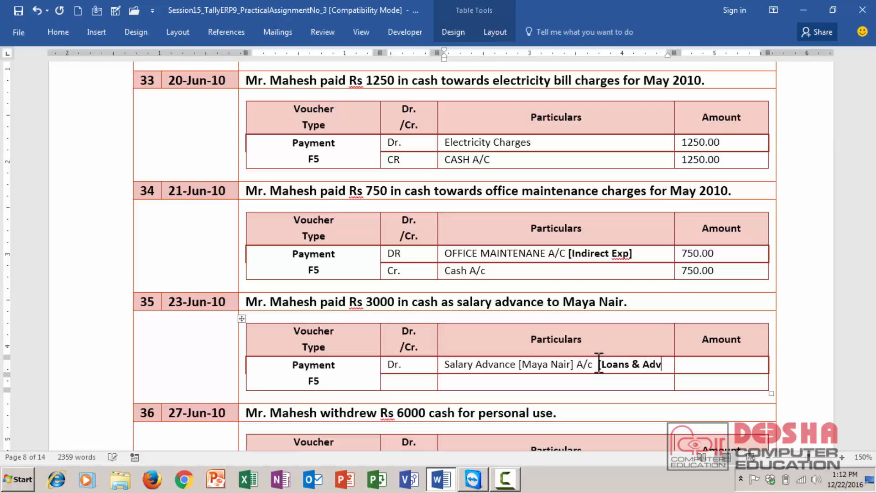
{"action": "type", "text": "/A"}
{"action": "key", "text": "BackSpace"}
{"action": "key", "text": "BackSpace"}
{"action": "key", "text": "BackSpace"}
{"action": "type", "text": "v.Assets)]"}
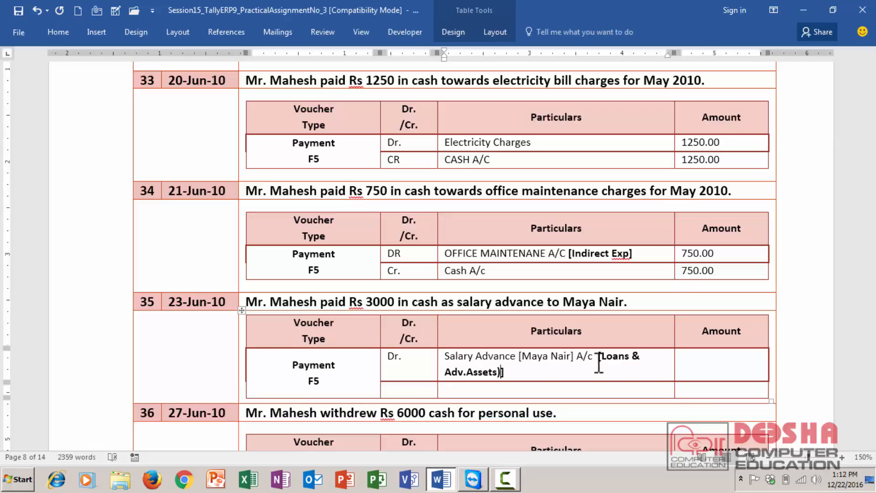
{"action": "key", "text": "Left"}
{"action": "key", "text": "Left"}
{"action": "key", "text": "Left"}
{"action": "key", "text": "Left"}
{"action": "key", "text": "Left"}
{"action": "key", "text": "Left"}
{"action": "key", "text": "Left"}
{"action": "key", "text": "Left"}
{"action": "type", "text": "("}
Enter 3000.00 as transaction 35's first-row amount and fill its second row with Cr., Cash A/c and 3000.00
{"action": "key", "text": "Tab"}
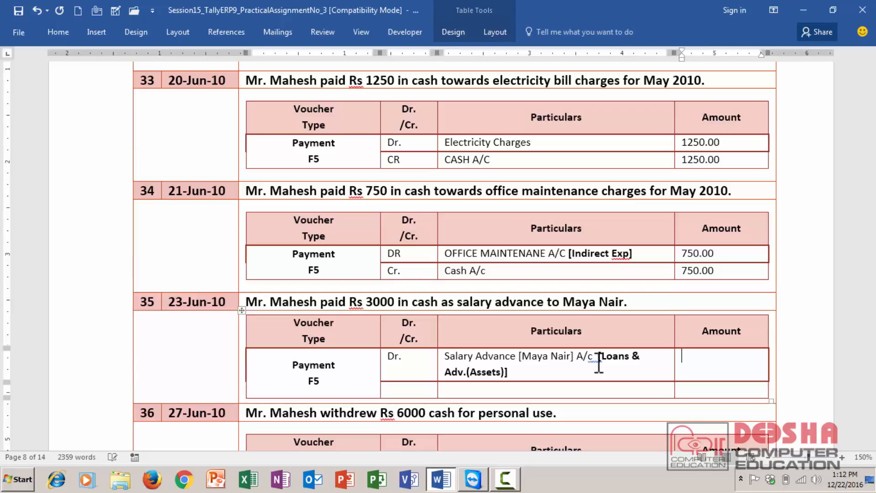
{"action": "type", "text": "3000.00"}
{"action": "key", "text": "Tab"}
{"action": "key", "text": "Tab"}
{"action": "type", "text": "Cr."}
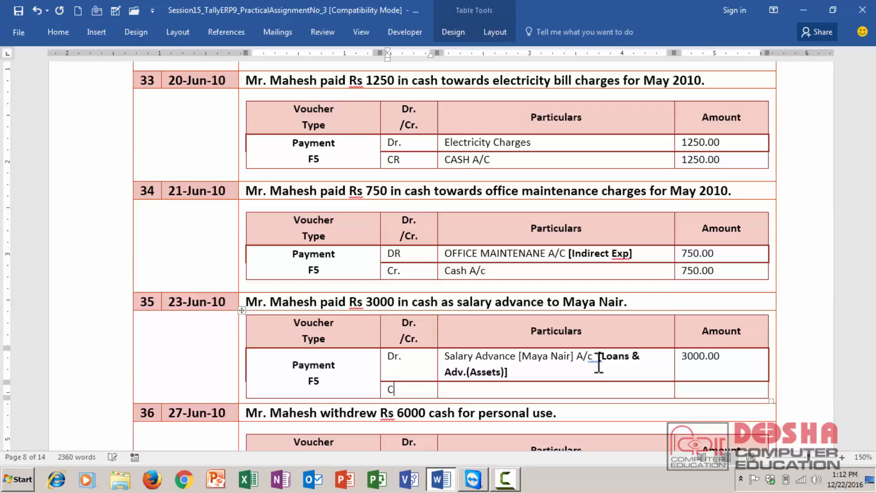
{"action": "key", "text": "Tab"}
{"action": "type", "text": "Cash A/c"}
{"action": "key", "text": "Tab"}
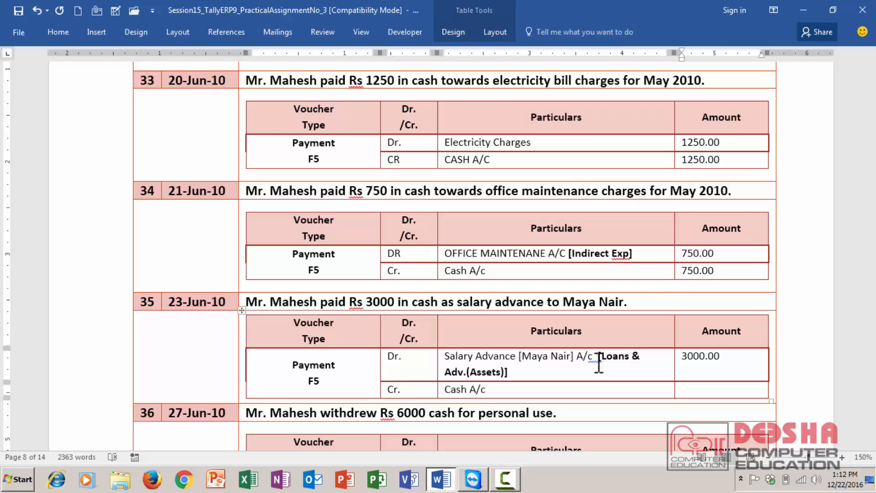
{"action": "type", "text": "3000.00"}
{"action": "key", "text": "Down"}
{"action": "scroll", "coordinate": [598, 364], "scroll_direction": "down", "scroll_amount": 2}
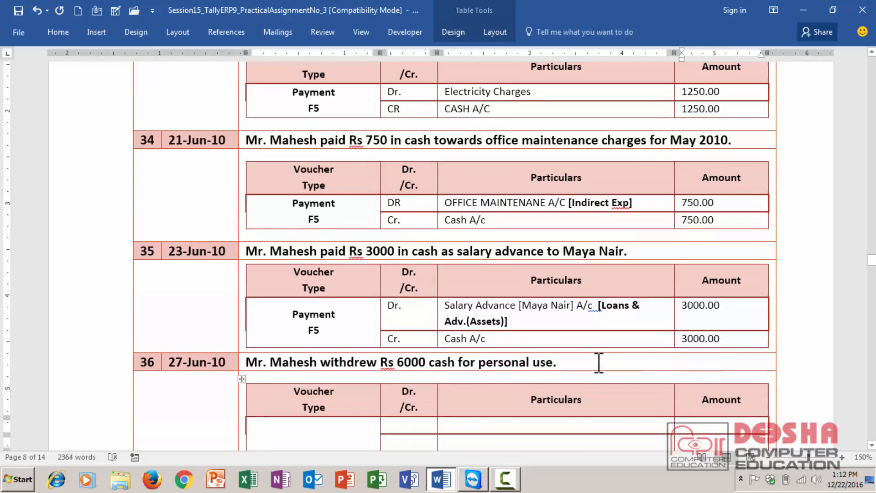
{"action": "key", "text": "Down"}
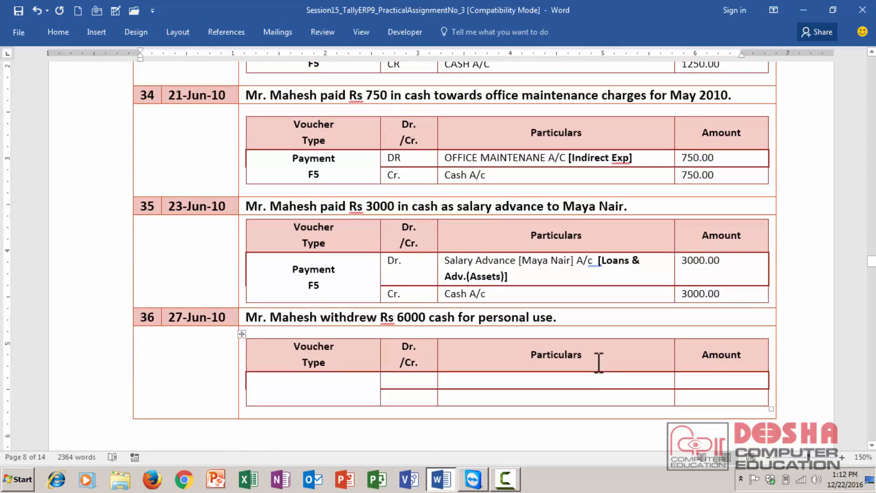
{"action": "left_click", "coordinate": [312, 391]}
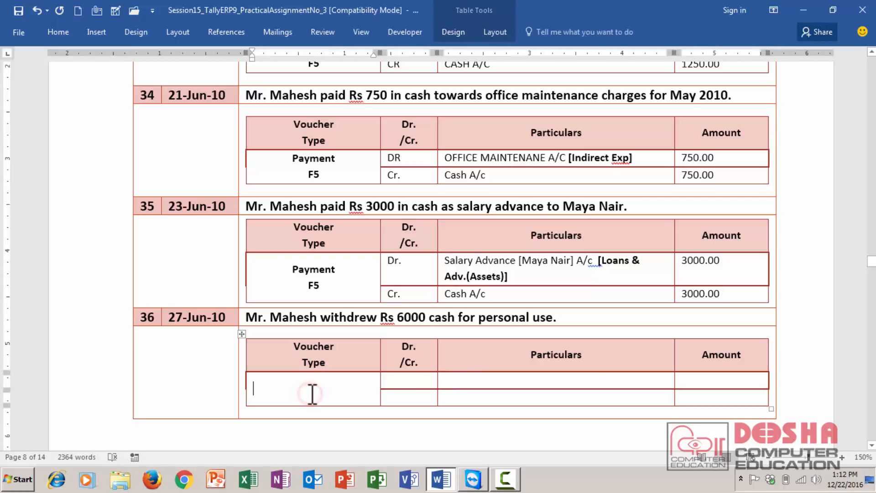
{"action": "key", "text": "ctrl+v"}
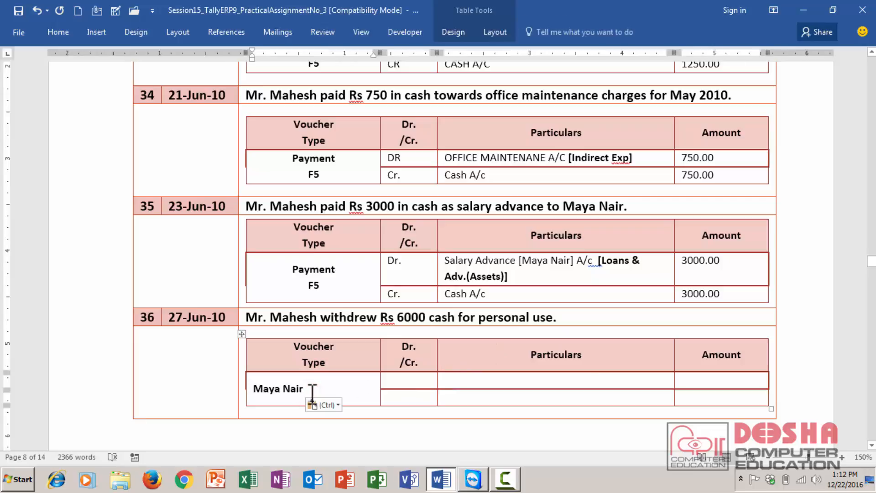
{"action": "triple_click", "coordinate": [312, 391]}
{"action": "key", "text": "Delete"}
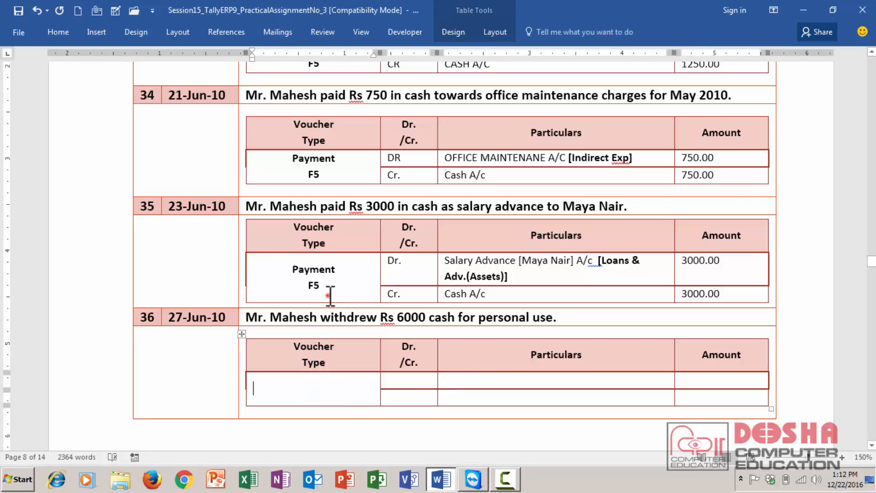
Copy Payment F5 from transaction 35 and paste it as the voucher type of transaction 36
{"action": "left_click_drag", "start_coordinate": [330, 296], "coordinate": [290, 272]}
{"action": "key", "text": "ctrl+c"}
{"action": "left_click", "coordinate": [302, 387]}
{"action": "key", "text": "ctrl+v"}
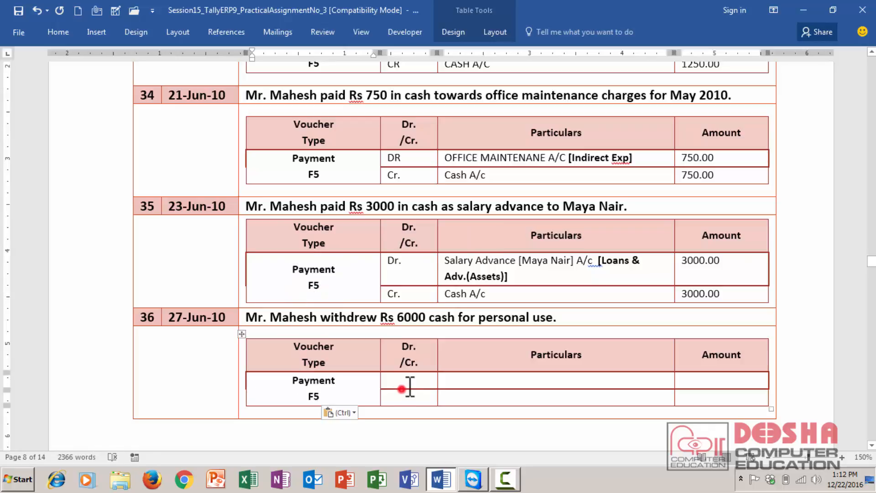
Fill transaction 36's first row with Dr., the owner's name followed by Drawing A/c as particulars, and the amount 6000.00
{"action": "left_click", "coordinate": [409, 383]}
{"action": "type", "text": "Dr."}
{"action": "key", "text": "Tab"}
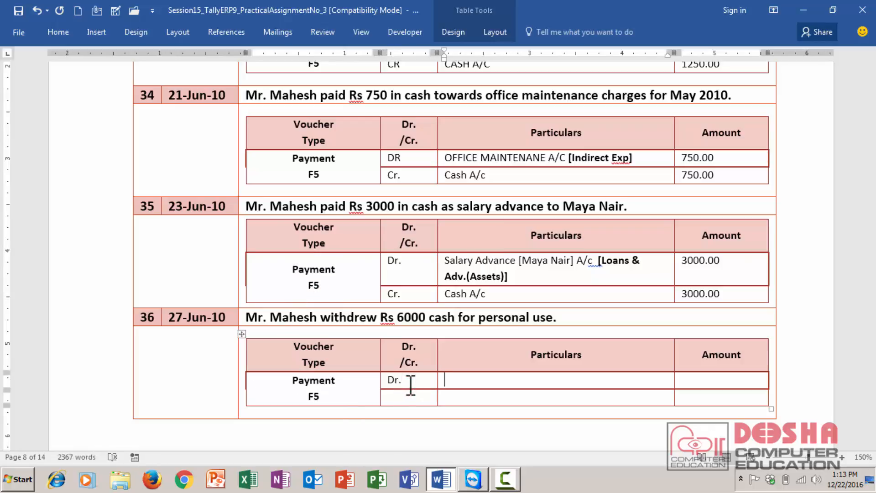
{"action": "type", "text": "Mahesh Drawawing"}
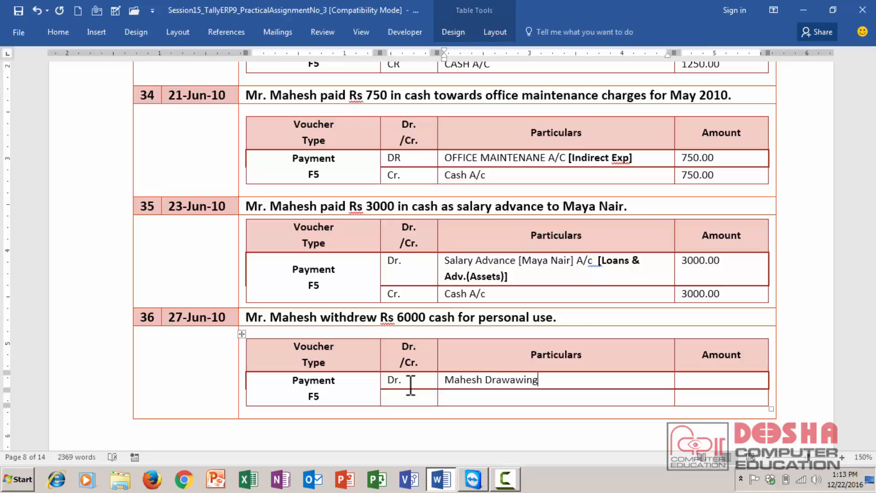
{"action": "key", "text": "BackSpace"}
{"action": "key", "text": "BackSpace"}
{"action": "key", "text": "BackSpace"}
{"action": "key", "text": "BackSpace"}
{"action": "key", "text": "BackSpace"}
{"action": "key", "text": "BackSpace"}
{"action": "key", "text": "BackSpace"}
{"action": "type", "text": "awing"}
{"action": "key", "text": "BackSpace"}
{"action": "key", "text": "BackSpace"}
{"action": "key", "text": "BackSpace"}
{"action": "type", "text": "ing A/c"}
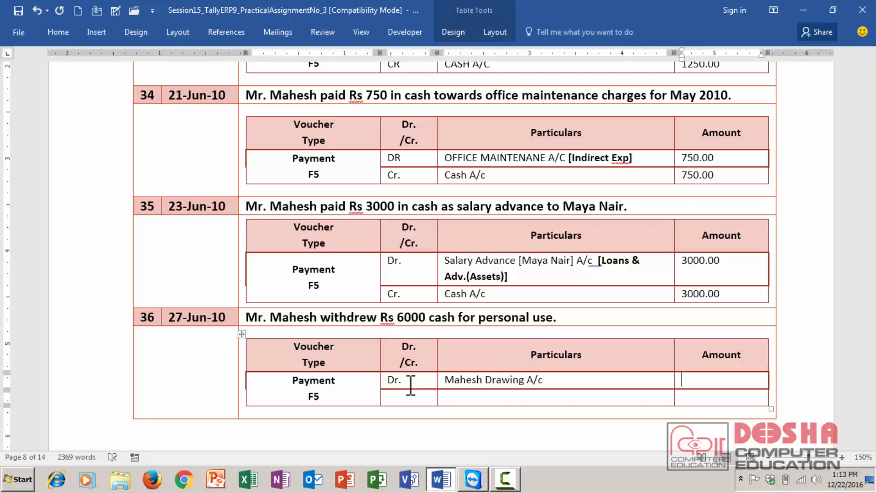
{"action": "key", "text": "Tab"}
{"action": "type", "text": "6000.00"}
Fill transaction 36's second row with Cr., the particulars Cash A/c and the amount 6000.00
{"action": "key", "text": "Tab"}
{"action": "type", "text": "Cr."}
{"action": "key", "text": "Tab"}
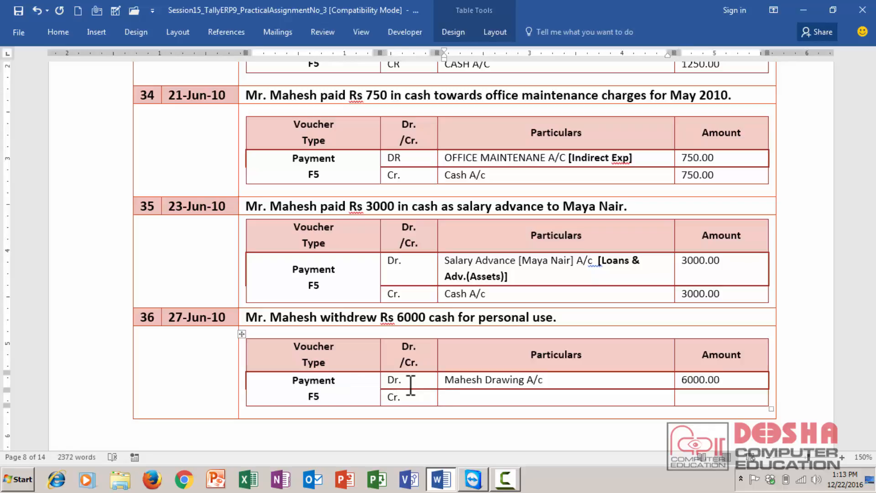
{"action": "type", "text": "Cash A/c"}
{"action": "key", "text": "Tab"}
{"action": "key", "text": "ctrl+v"}
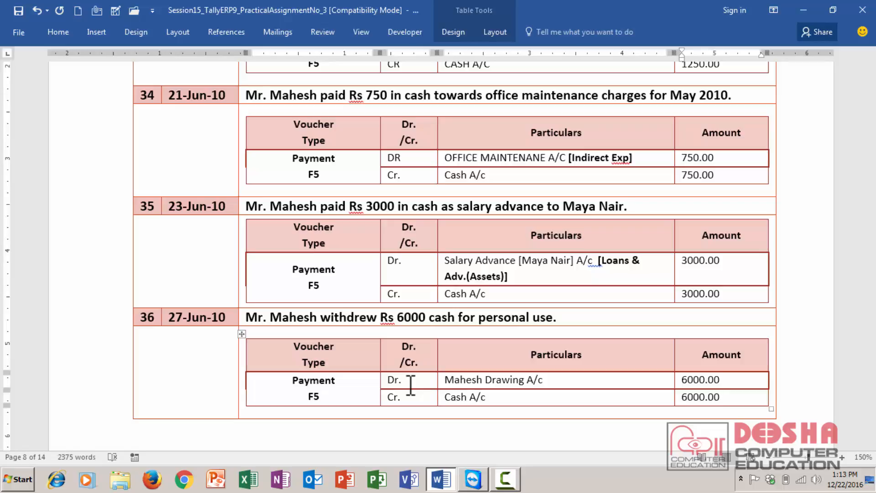
Go past the June trial balance and examine the first July 2010 transaction, number 37, the services invoice to Alfatech Solutions
{"action": "key", "text": "Down"}
{"action": "key", "text": "Down"}
{"action": "key", "text": "Down"}
{"action": "key", "text": "Down"}
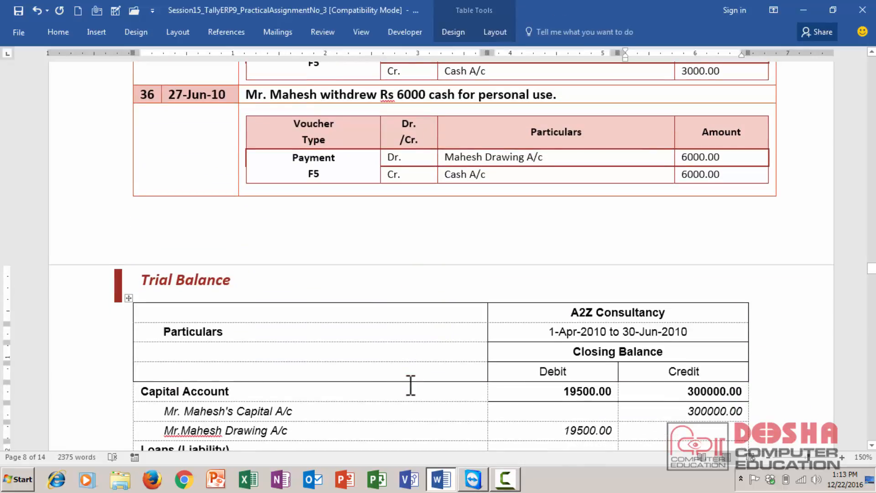
{"action": "key", "text": "Down"}
{"action": "key", "text": "Down"}
{"action": "key", "text": "Down"}
{"action": "key", "text": "Down"}
{"action": "key", "text": "Down"}
{"action": "key", "text": "Down"}
{"action": "key", "text": "Down"}
{"action": "key", "text": "Down"}
{"action": "key", "text": "Down"}
{"action": "key", "text": "Down"}
{"action": "key", "text": "Down"}
{"action": "key", "text": "Down"}
{"action": "key", "text": "Down"}
{"action": "key", "text": "Down"}
{"action": "key", "text": "Down"}
{"action": "key", "text": "Down"}
{"action": "key", "text": "Down"}
{"action": "key", "text": "Down"}
{"action": "key", "text": "Down"}
{"action": "key", "text": "Down"}
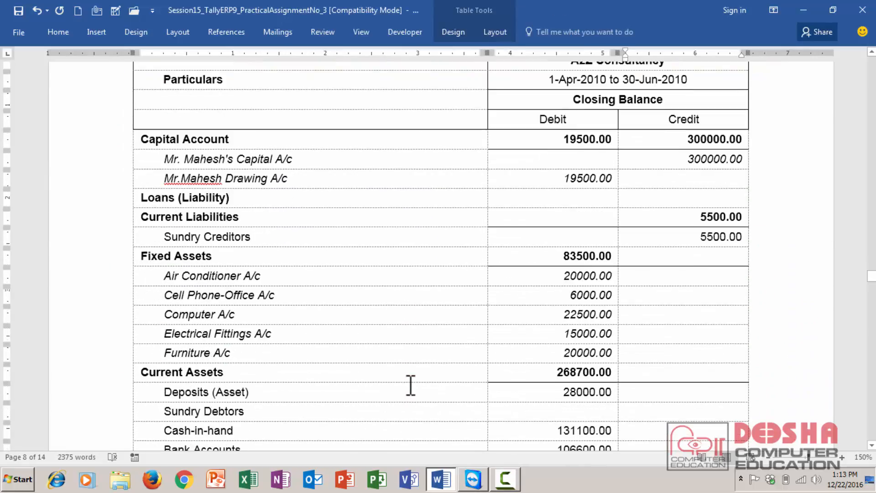
{"action": "key", "text": "Down"}
{"action": "key", "text": "Down"}
{"action": "key", "text": "Down"}
{"action": "key", "text": "Down"}
{"action": "key", "text": "Down"}
{"action": "key", "text": "Down"}
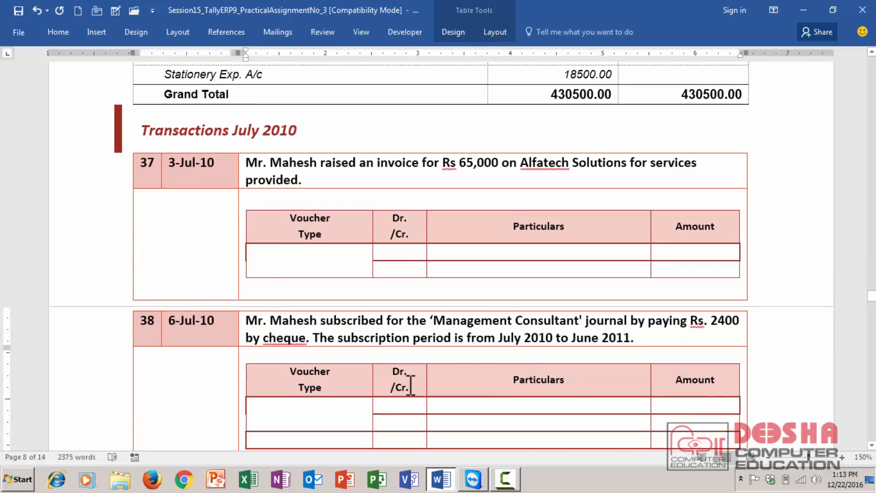
{"action": "key", "text": "Down"}
{"action": "key", "text": "Down"}
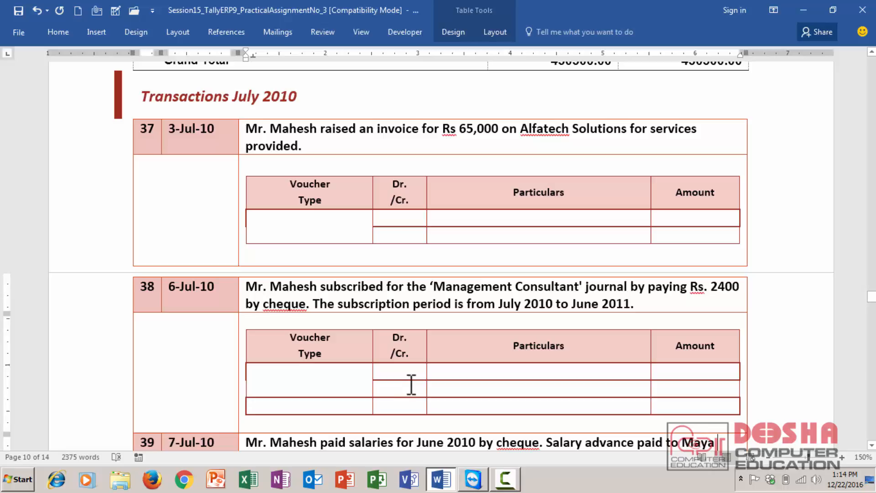
{"action": "left_click", "coordinate": [301, 223]}
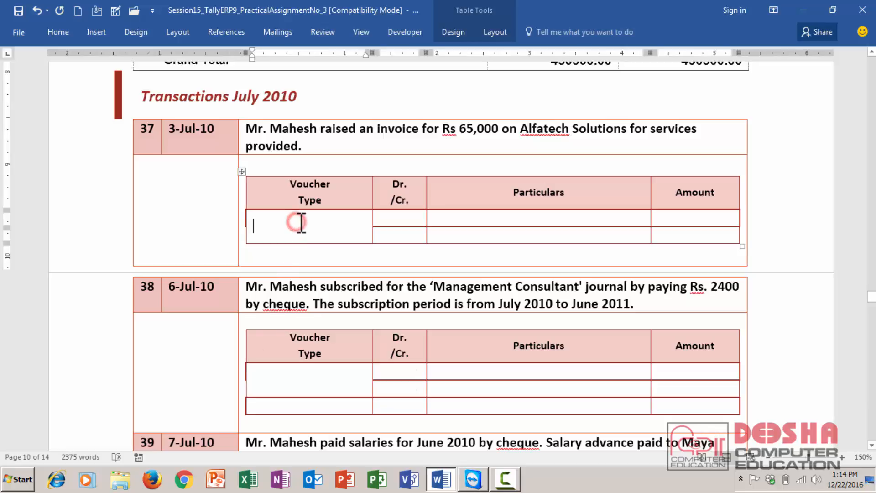
{"action": "key", "text": "Tab"}
{"action": "key", "text": "Tab"}
{"action": "type", "text": "Dr"}
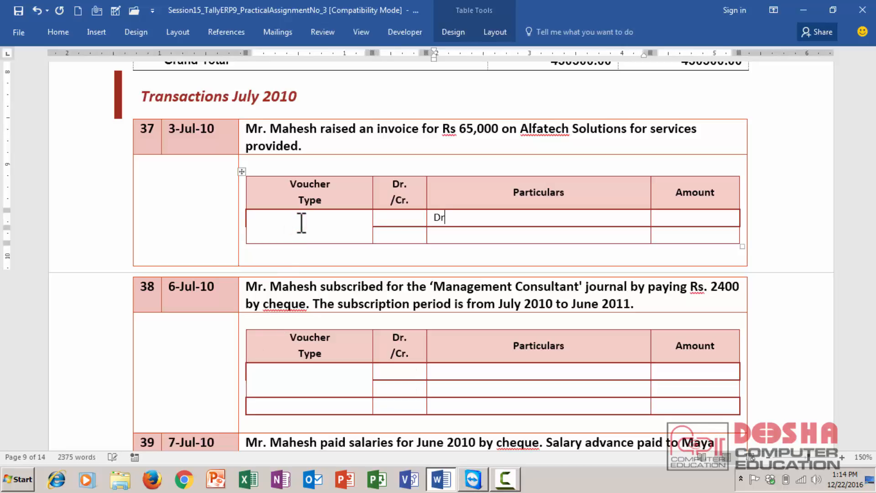
{"action": "type", "text": "."}
{"action": "key", "text": "Tab"}
{"action": "key", "text": "shift+Tab"}
{"action": "key", "text": "Delete"}
Enter Dr. in transaction 37's first row with Alfatech Solutions on a single line as particulars
{"action": "key", "text": "shift+Tab"}
{"action": "type", "text": "Dr."}
{"action": "key", "text": "Tab"}
{"action": "type", "text": "Alfatect"}
{"action": "key", "text": "BackSpace"}
{"action": "type", "text": "h"}
{"action": "key", "text": "Return"}
{"action": "type", "text": "S"}
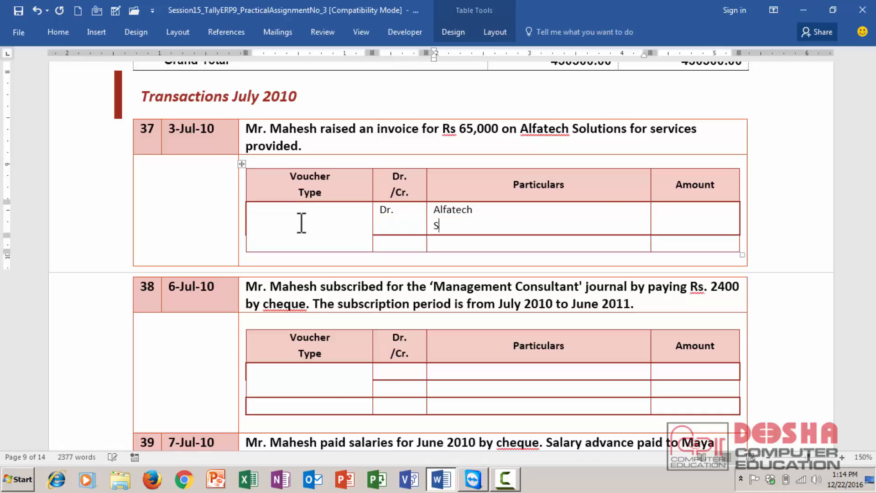
{"action": "type", "text": "olutions"}
{"action": "key", "text": "Home"}
{"action": "key", "text": "BackSpace"}
{"action": "key", "text": "End"}
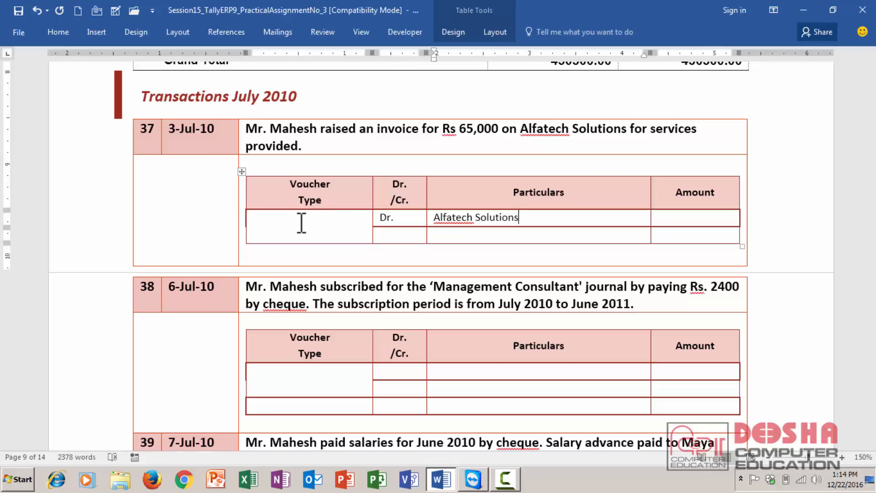
Add the bold group label [Sundry Debtors] after Alfatech Solutions and enter 65000.00 as that row's amount
{"action": "type", "text": "[Sundry Dr"}
{"action": "key", "text": "BackSpace"}
{"action": "type", "text": "eb"}
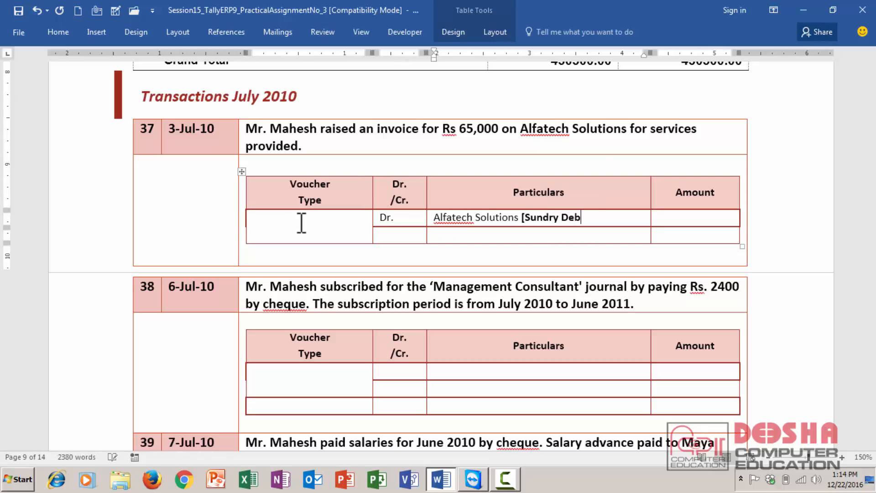
{"action": "type", "text": "tors]"}
{"action": "key", "text": "Tab"}
{"action": "type", "text": "65000.00"}
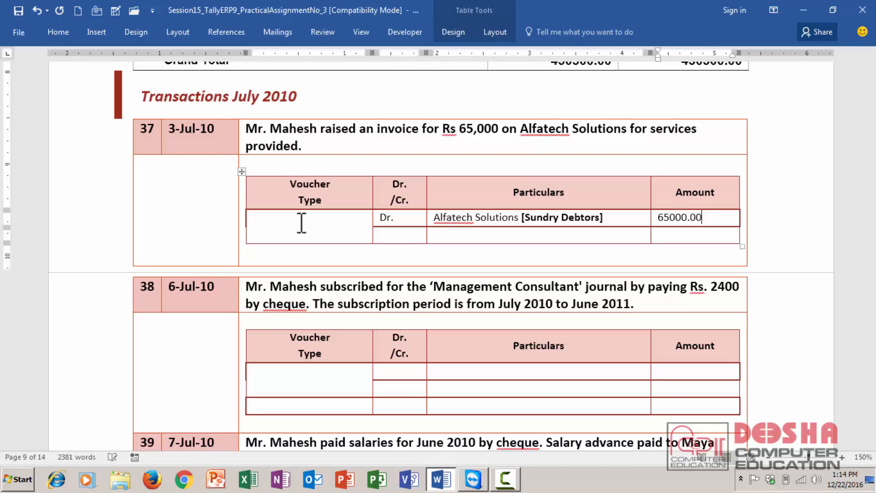
Fill transaction 37's second row with Cr., the particulars Consultancy Charges and the amount 65000.00
{"action": "left_click", "coordinate": [392, 231]}
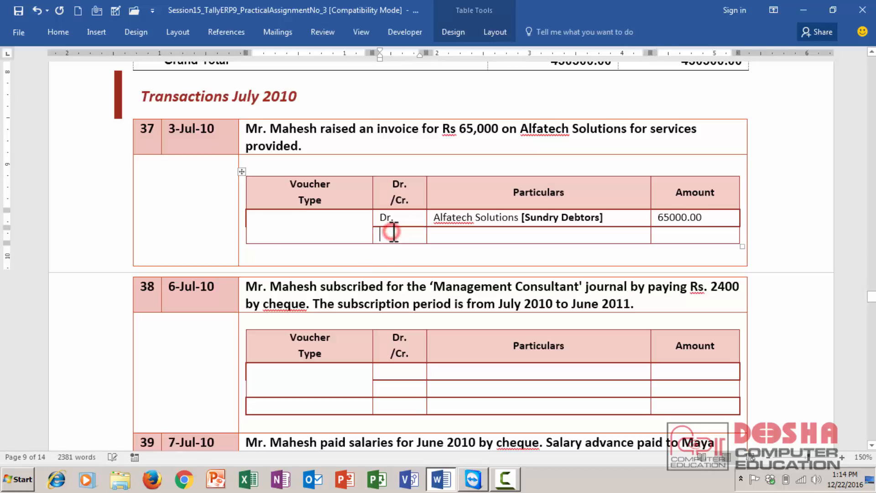
{"action": "type", "text": "Cr."}
{"action": "key", "text": "Tab"}
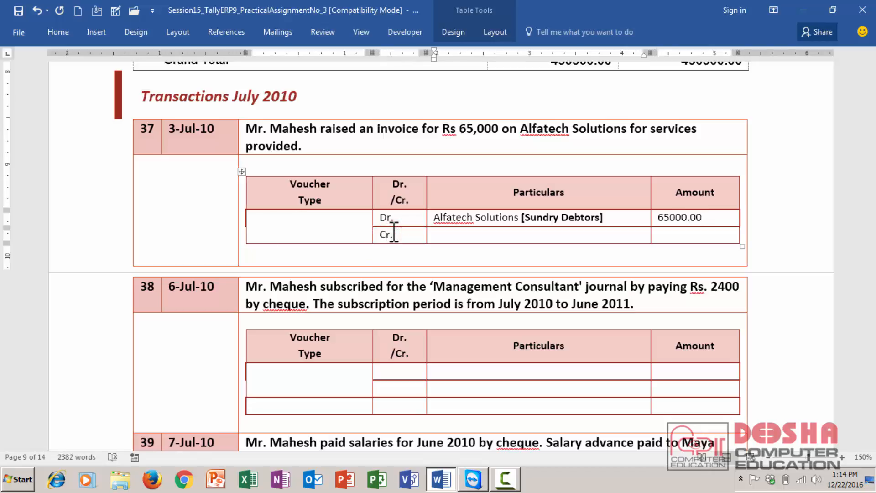
{"action": "type", "text": "Consultancy Charg"}
{"action": "type", "text": "es"}
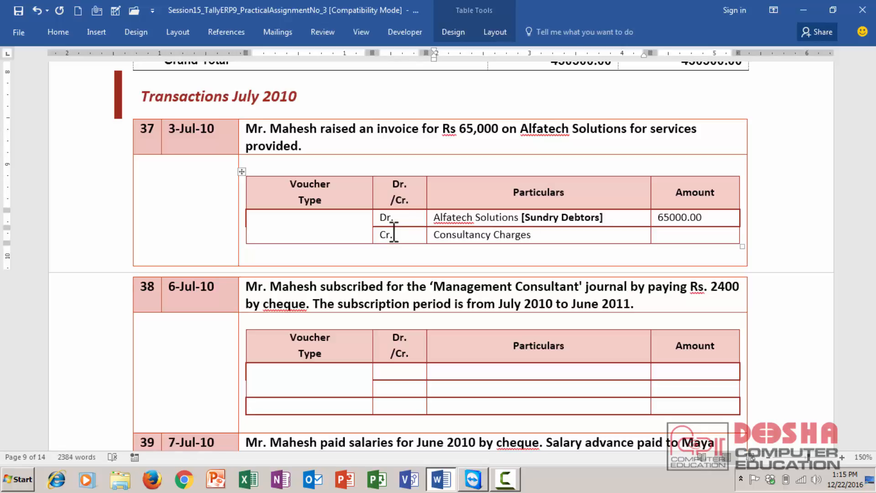
{"action": "key", "text": "Tab"}
{"action": "type", "text": "65000.00"}
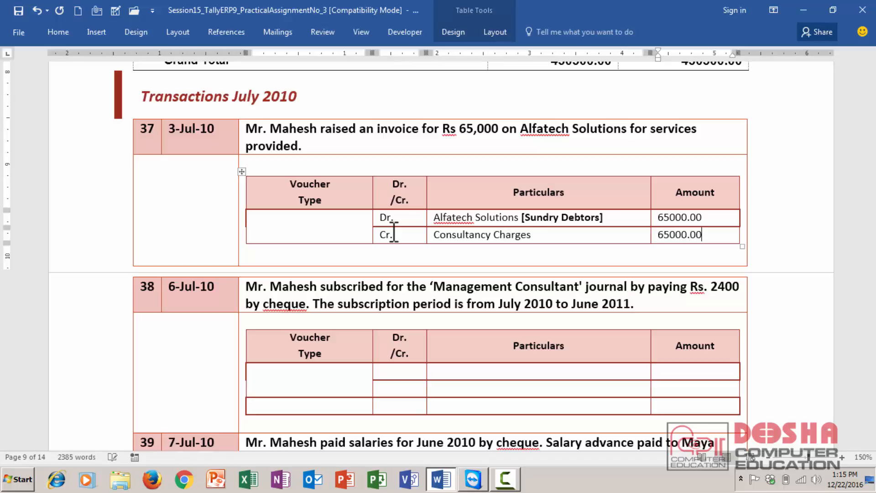
Enter transaction 37's voucher type as JOURNAL and F7 on two centred lines and save the document
{"action": "left_click", "coordinate": [283, 225]}
{"action": "type", "text": "JAO"}
{"action": "key", "text": "BackSpace"}
{"action": "key", "text": "BackSpace"}
{"action": "key", "text": "BackSpace"}
{"action": "type", "text": "JO"}
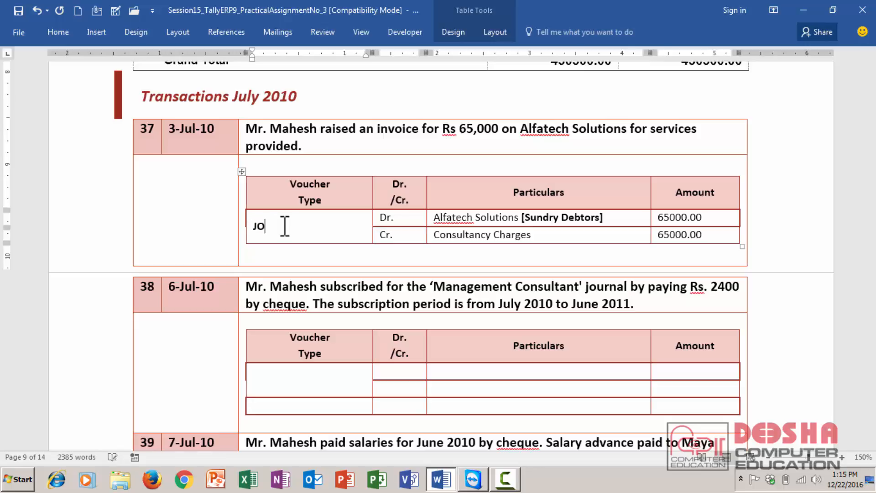
{"action": "type", "text": "URNAL f7"}
{"action": "key", "text": "Left"}
{"action": "key", "text": "BackSpace"}
{"action": "type", "text": "F"}
{"action": "key", "text": "Left"}
{"action": "key", "text": "Return"}
{"action": "key", "text": "ctrl+e"}
{"action": "key", "text": "Up"}
{"action": "key", "text": "ctrl+e"}
{"action": "key", "text": "ctrl+s"}
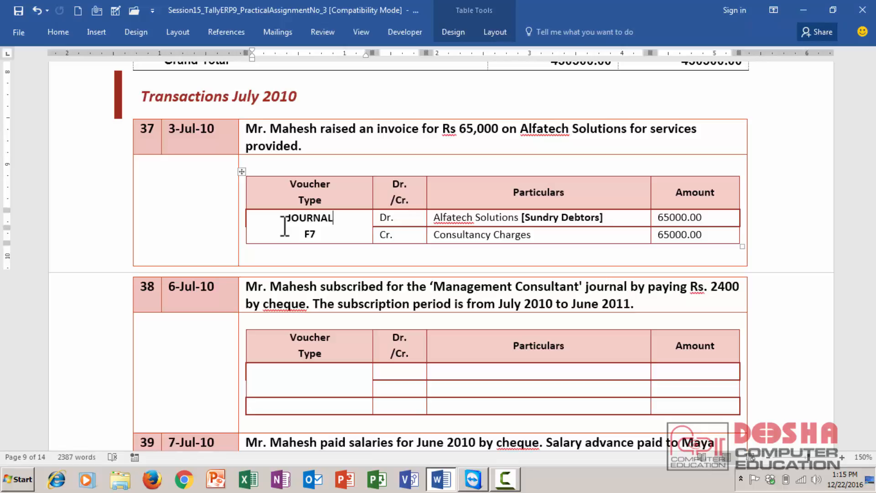
{"action": "left_click", "coordinate": [342, 381]}
{"action": "key", "text": "ctrl+s"}
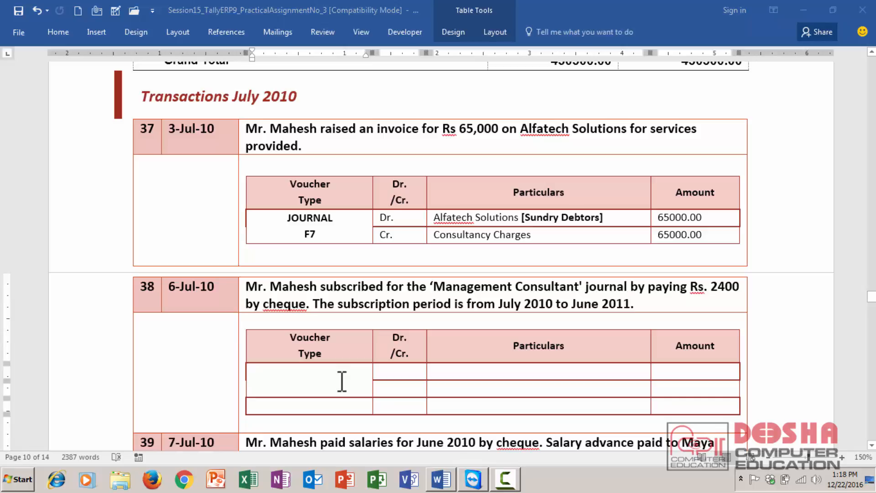
Open a new Notepad file and write the financial year APRIL 2010 TO MARCH 2011
{"action": "key", "text": "super+r"}
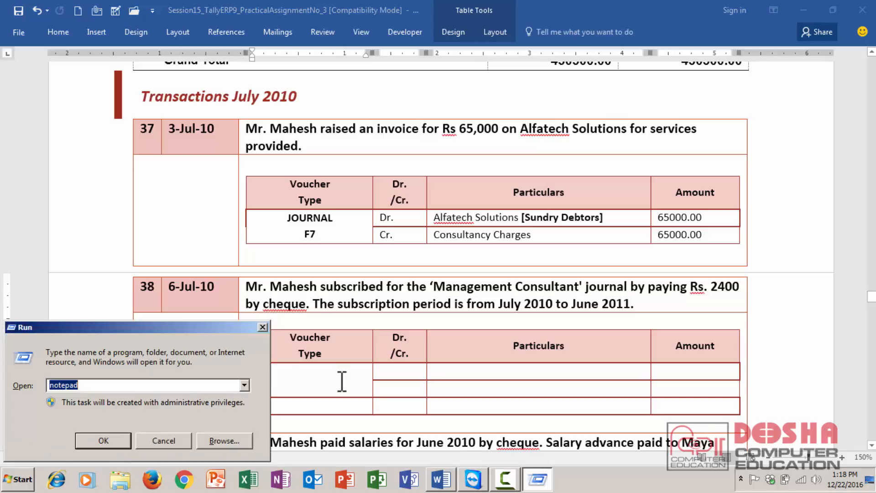
{"action": "type", "text": "NOTEPAD"}
{"action": "key", "text": "Return"}
{"action": "type", "text": "APR"}
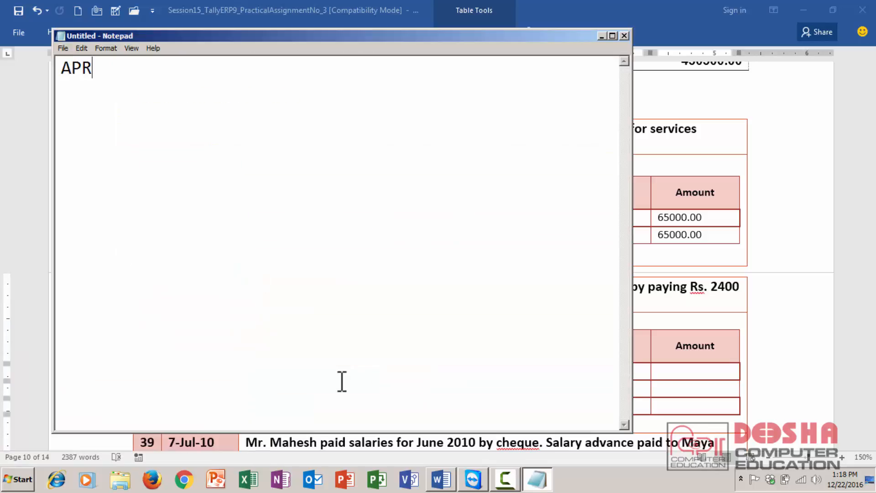
{"action": "type", "text": "IL 2010 TO 3"}
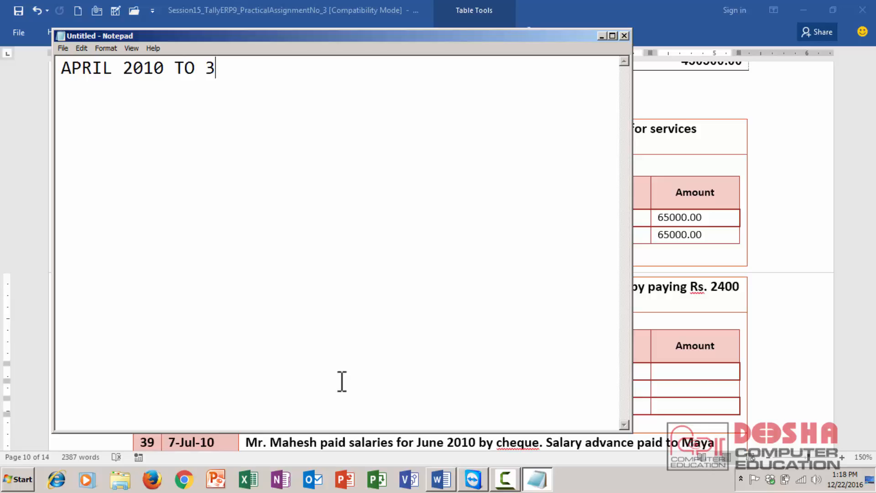
{"action": "key", "text": "BackSpace"}
{"action": "type", "text": "MARCH 2011"}
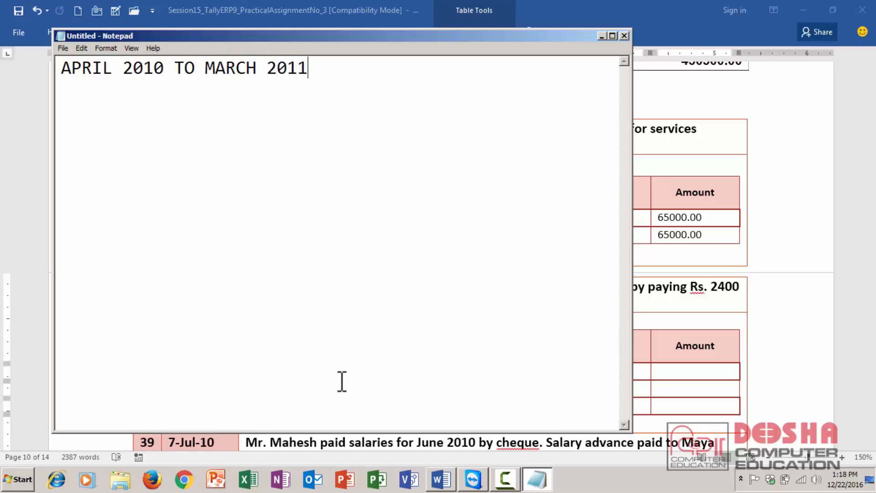
Write the second financial year APR 2011 TO MARCH 2012 below the first, leaving two blank lines between them
{"action": "key", "text": "Return"}
{"action": "key", "text": "Return"}
{"action": "key", "text": "Return"}
{"action": "type", "text": "APR 2011 TO "}
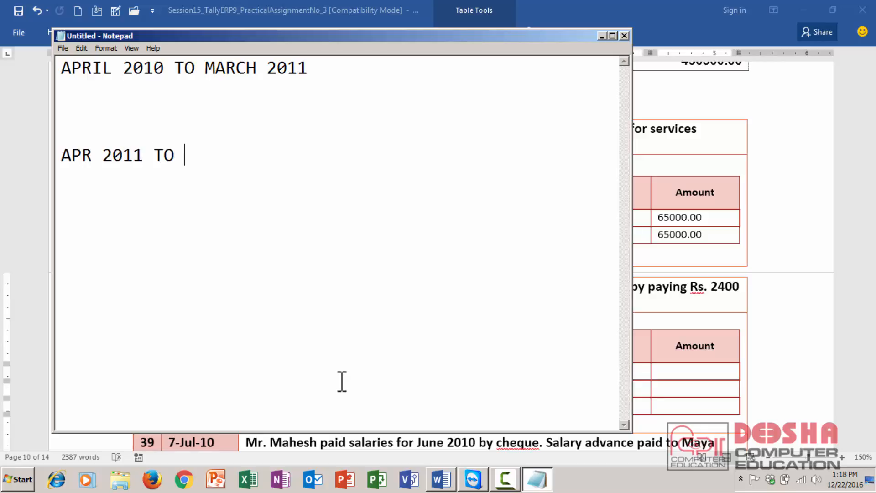
{"action": "type", "text": "MARCH 2012"}
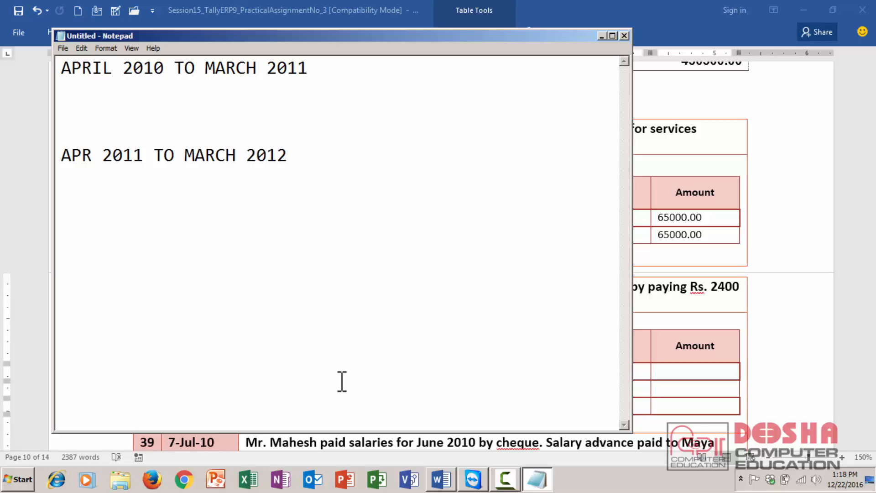
Insert blank lines above the first financial year and write the subscription period JULY 2010 TO JUNE 2011 there
{"action": "key", "text": "Up"}
{"action": "key", "text": "Up"}
{"action": "key", "text": "Up"}
{"action": "key", "text": "Up"}
{"action": "key", "text": "Return"}
{"action": "key", "text": "Return"}
{"action": "key", "text": "Return"}
{"action": "key", "text": "Up"}
{"action": "key", "text": "Up"}
{"action": "type", "text": "J"}
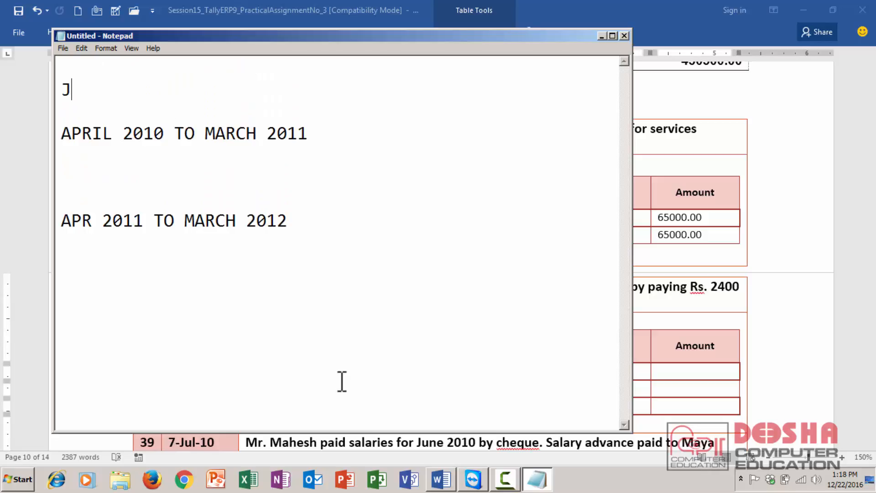
{"action": "type", "text": "ULY 2010"}
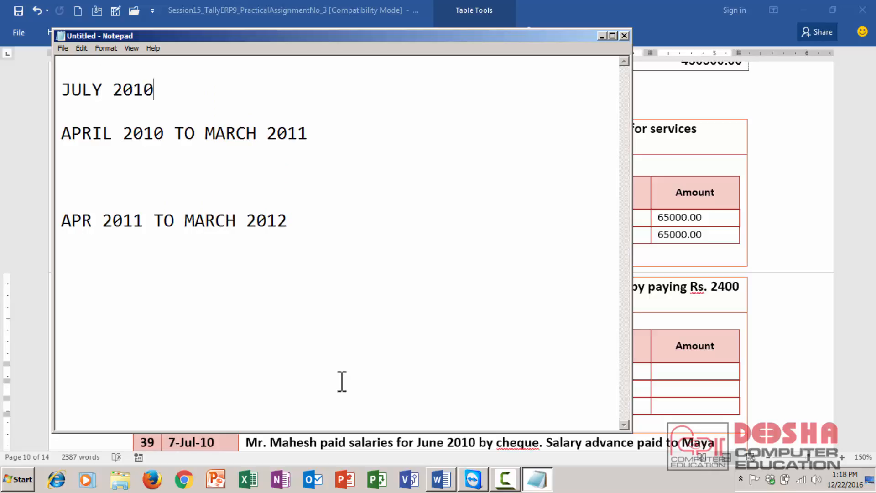
{"action": "type", "text": " TO MAR"}
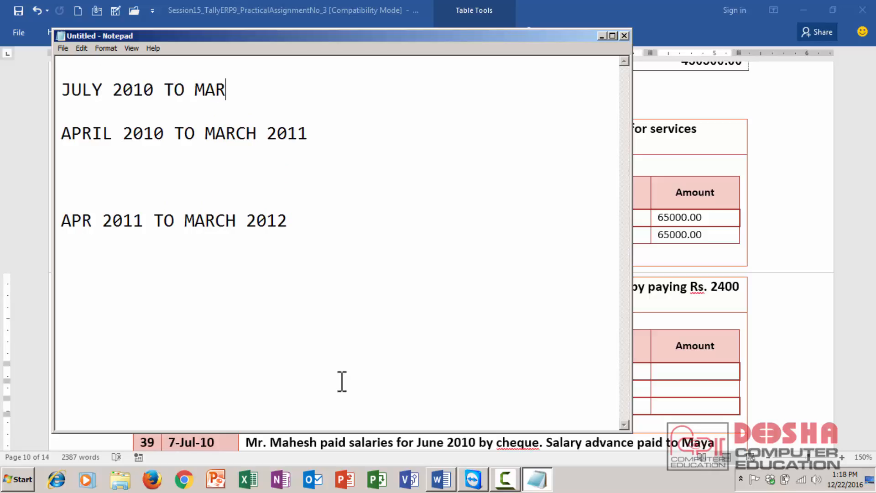
{"action": "key", "text": "BackSpace"}
{"action": "key", "text": "BackSpace"}
{"action": "key", "text": "BackSpace"}
{"action": "type", "text": "JUNE "}
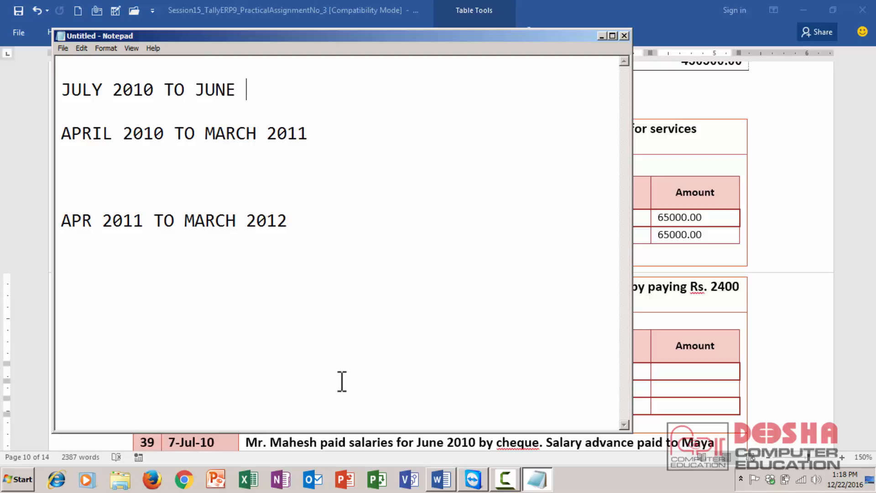
{"action": "type", "text": "2011"}
Add the indented line JUNE - MARCH 2010 below the APRIL 2010 TO MARCH 2011 financial year
{"action": "left_click", "coordinate": [86, 174]}
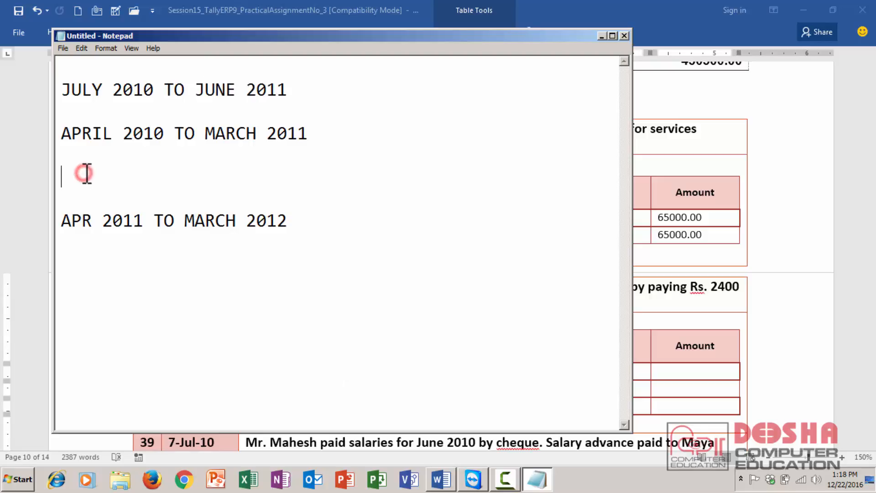
{"action": "type", "text": "JUNE - MARC"}
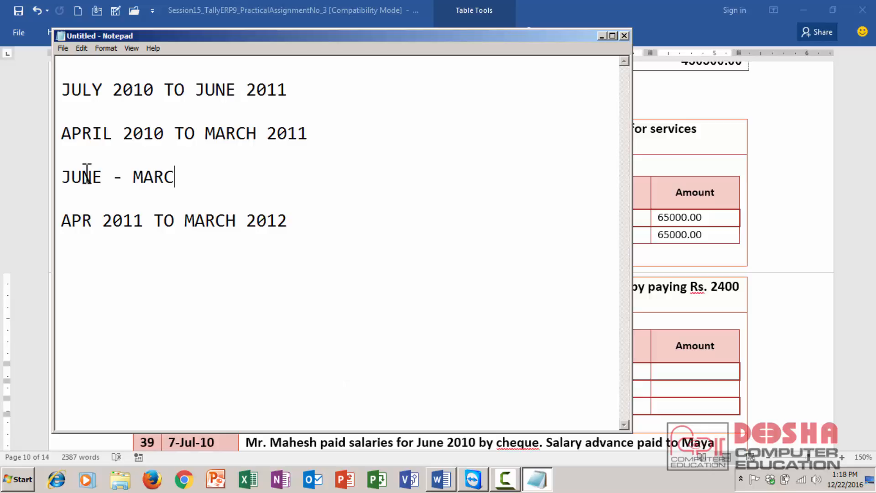
{"action": "type", "text": "H 2010"}
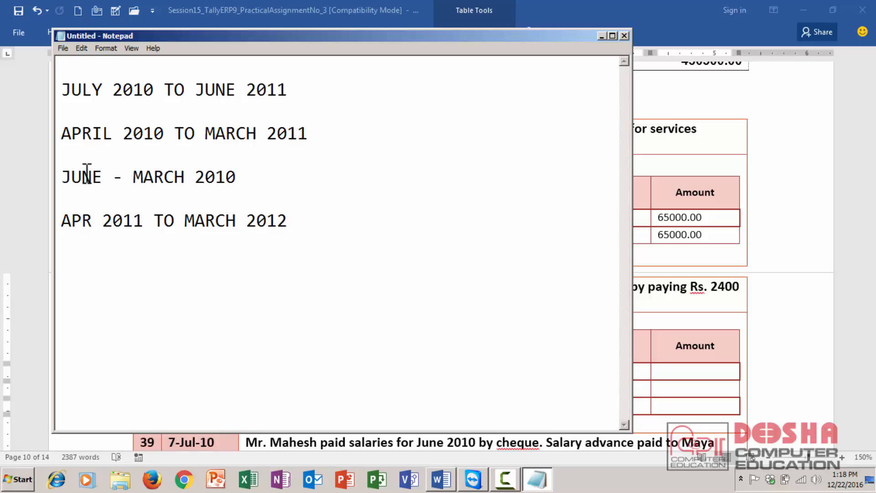
{"action": "key", "text": "Home"}
{"action": "key", "text": "Tab"}
{"action": "key", "text": "Home"}
{"action": "key", "text": "Down"}
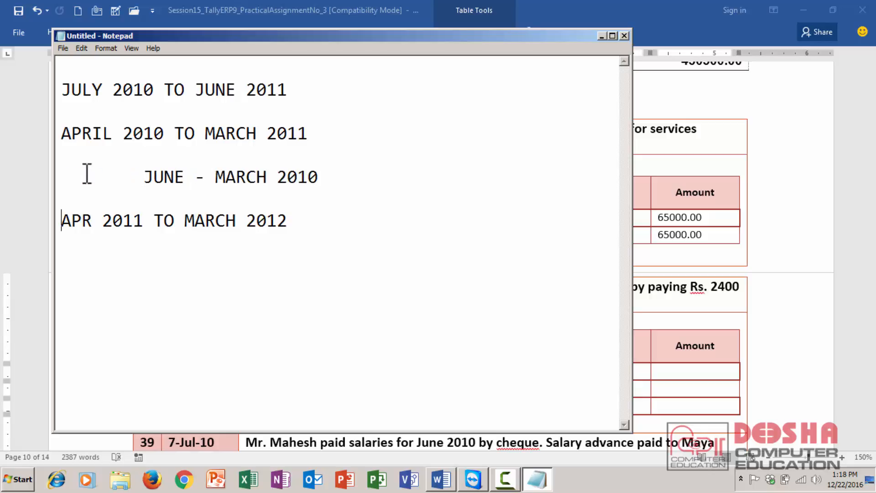
Add the indented line APR - JUNE 2011 below the APR 2011 TO MARCH 2012 financial year and highlight it
{"action": "key", "text": "End"}
{"action": "key", "text": "Return"}
{"action": "key", "text": "Tab"}
{"action": "type", "text": "APR - JUNE 2011"}
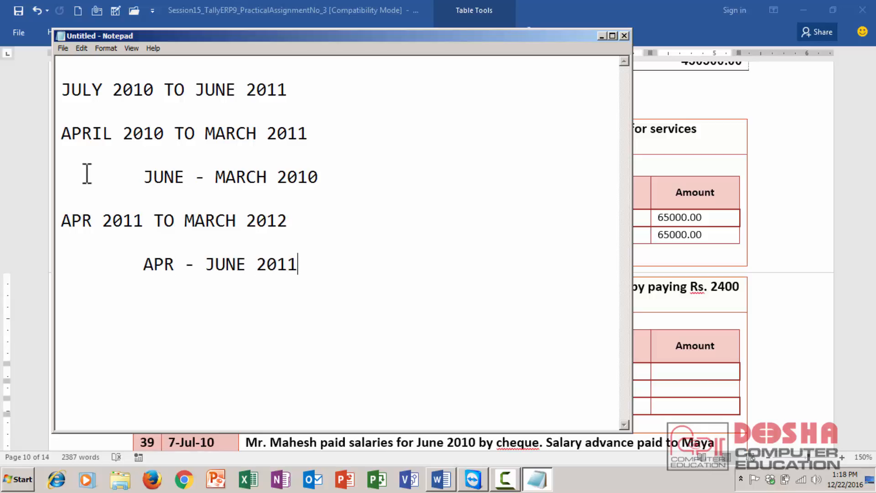
{"action": "key", "text": "ctrl+shift+Left"}
{"action": "key", "text": "ctrl+shift+Left"}
{"action": "key", "text": "ctrl+shift+Left"}
{"action": "key", "text": "ctrl+shift+Left"}
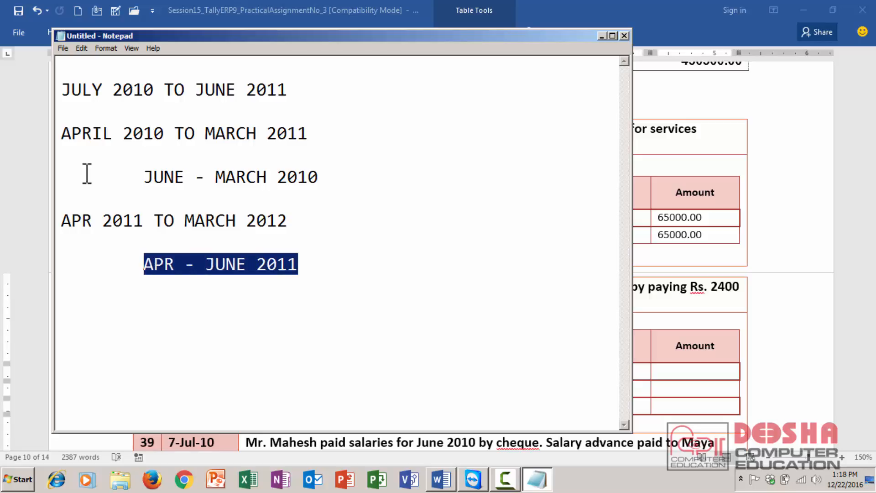
Add two blank lines below the subscription period and append tOTAL 2400 to the JULY 2010 TO JUNE 2011 line
{"action": "key", "text": "ctrl+Home"}
{"action": "key", "text": "Down"}
{"action": "key", "text": "Down"}
{"action": "key", "text": "Return"}
{"action": "key", "text": "Return"}
{"action": "key", "text": "Up"}
{"action": "key", "text": "Up"}
{"action": "key", "text": "Up"}
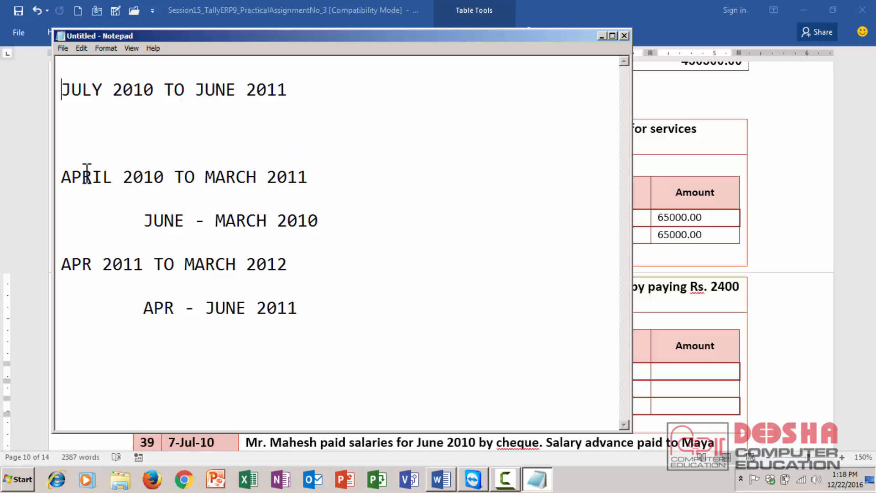
{"action": "key", "text": "End"}
{"action": "type", "text": "tOTAL 2"}
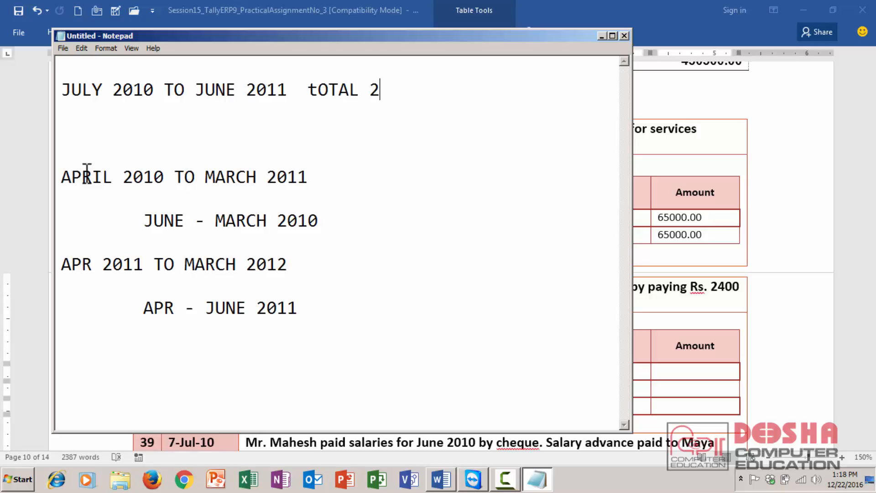
{"action": "type", "text": "400"}
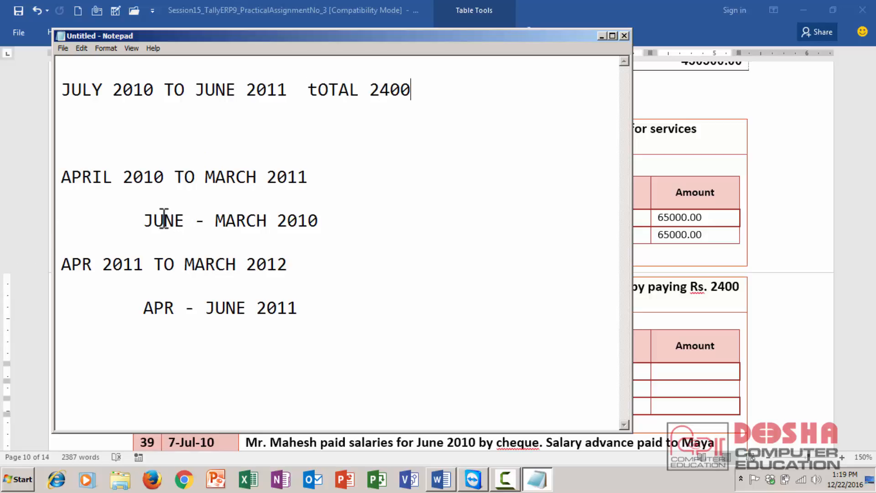
Enter the amount 1800 beside JUNE - MARCH 2010 and 600 beside APR - JUNE 2011
{"action": "left_click_drag", "start_coordinate": [152, 220], "coordinate": [358, 221]}
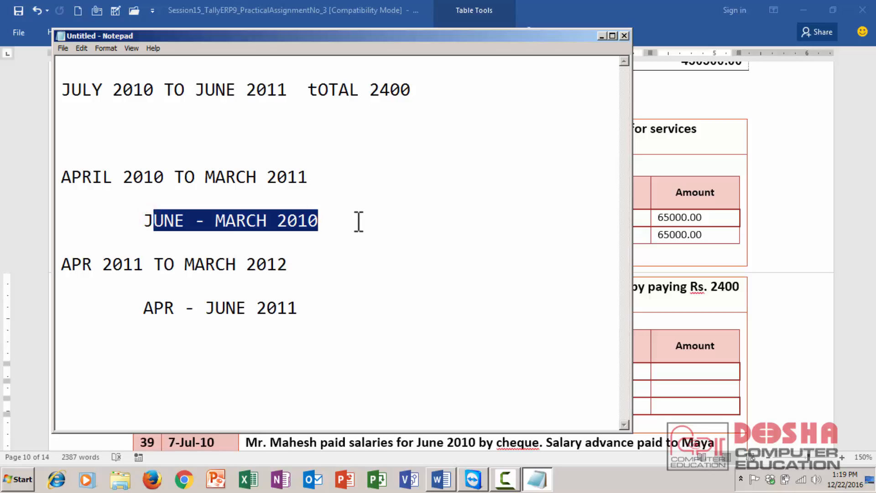
{"action": "left_click", "coordinate": [358, 220]}
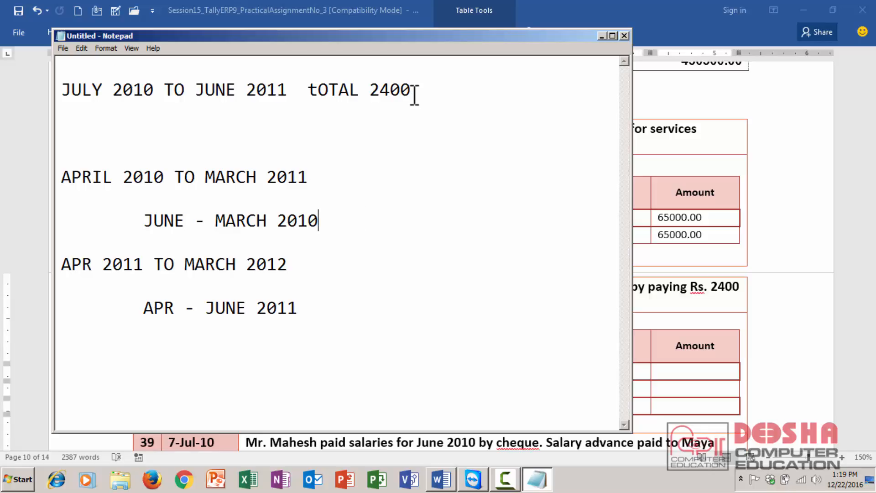
{"action": "left_click_drag", "start_coordinate": [412, 90], "coordinate": [365, 98]}
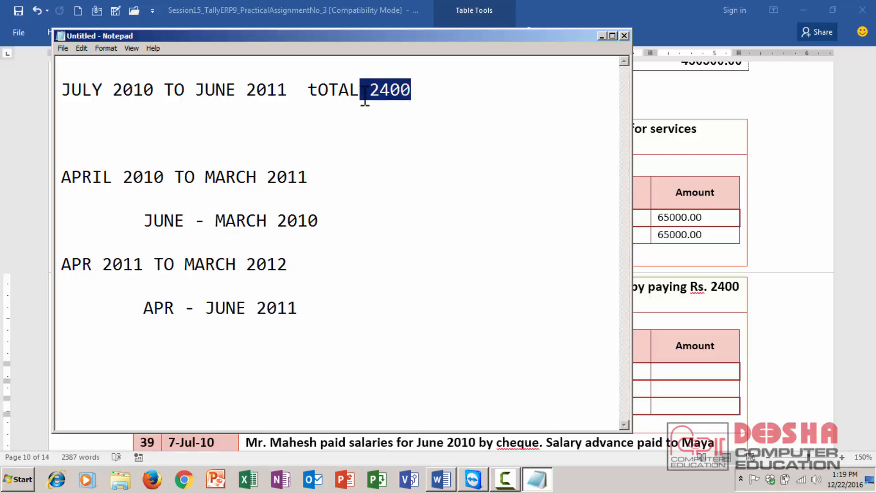
{"action": "left_click", "coordinate": [364, 98]}
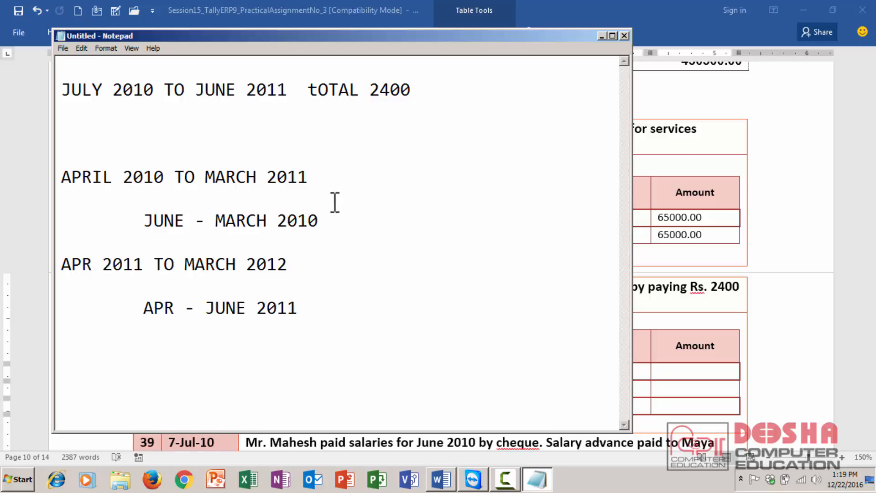
{"action": "left_click_drag", "start_coordinate": [324, 219], "coordinate": [169, 222]}
{"action": "left_click", "coordinate": [363, 215]}
{"action": "key", "text": "Tab"}
{"action": "type", "text": "1800"}
{"action": "left_click", "coordinate": [340, 313]}
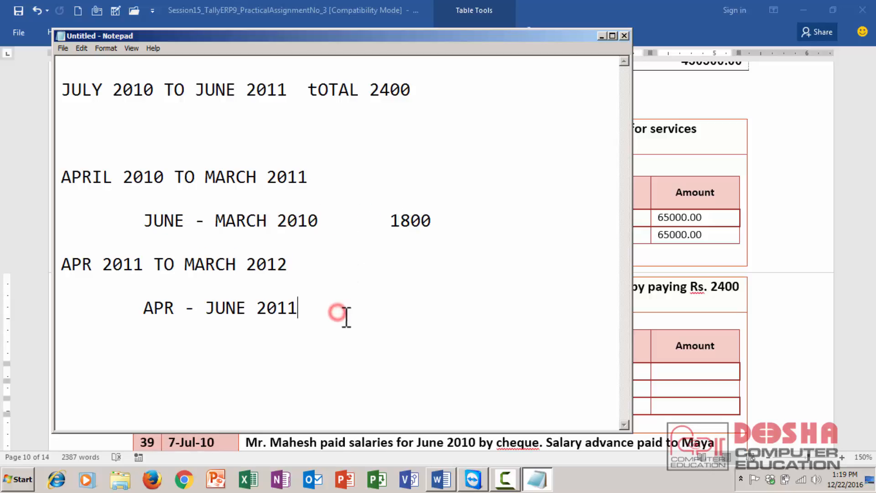
{"action": "key", "text": "Tab"}
{"action": "type", "text": "600"}
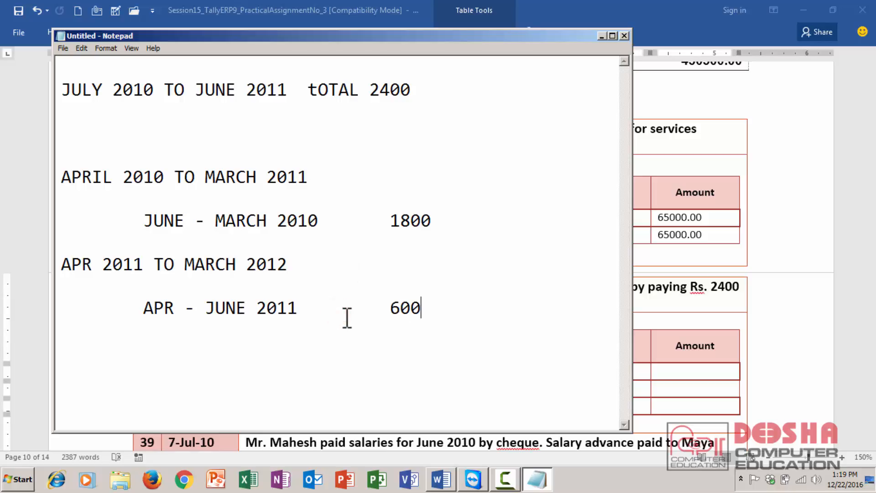
Highlight the first financial year's lines, followed by the amounts of both years, to review how the subscription is split
{"action": "left_click_drag", "start_coordinate": [421, 313], "coordinate": [70, 160]}
{"action": "left_click", "coordinate": [415, 237]}
{"action": "left_click", "coordinate": [427, 218]}
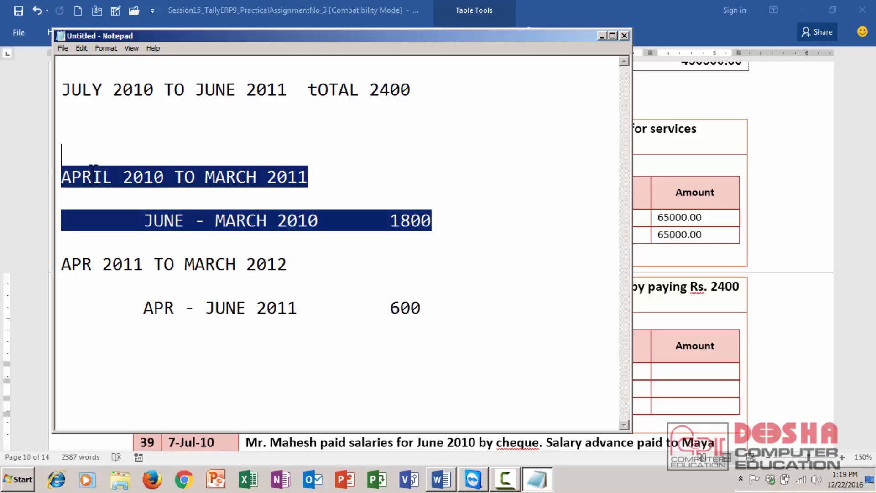
{"action": "left_click", "coordinate": [221, 203]}
{"action": "left_click_drag", "start_coordinate": [392, 222], "coordinate": [446, 222]}
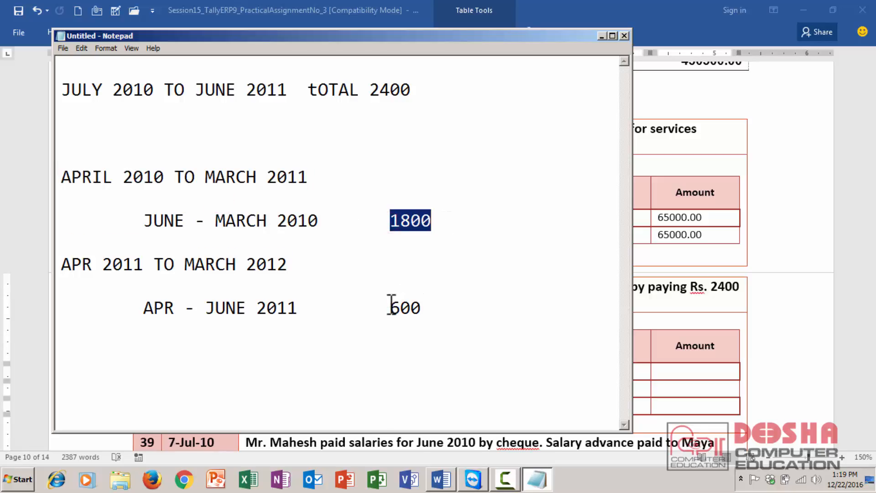
{"action": "left_click_drag", "start_coordinate": [389, 306], "coordinate": [420, 306]}
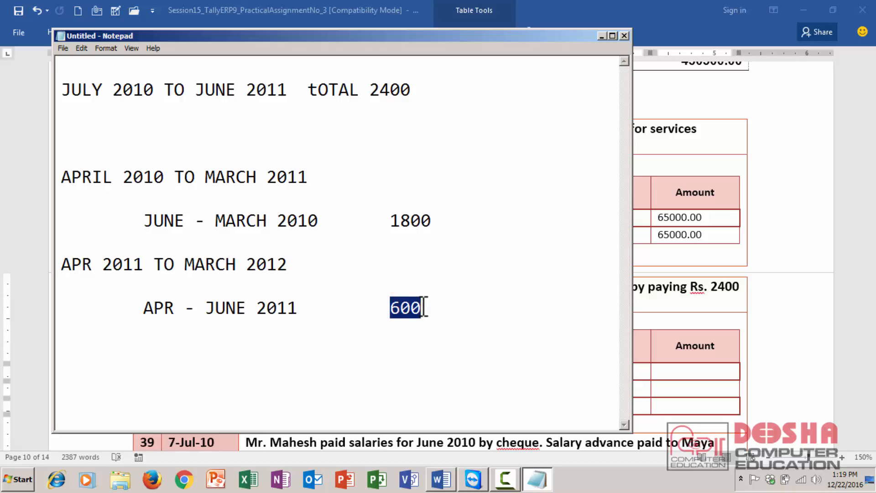
Switch to the Word assignment and enter dR. with the particulars News Paper & Journal Exp in transaction 38's first voucher row
{"action": "left_click_drag", "start_coordinate": [421, 306], "coordinate": [434, 307]}
{"action": "left_click", "coordinate": [426, 307]}
{"action": "left_click", "coordinate": [690, 365]}
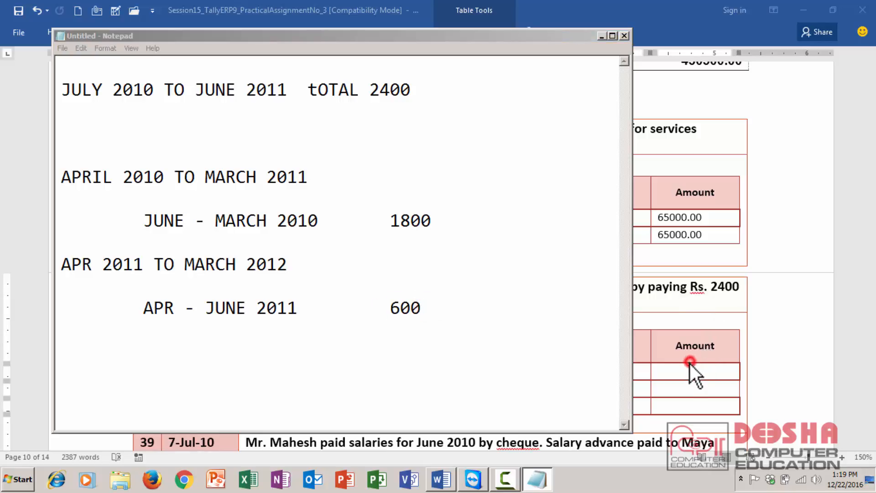
{"action": "left_click", "coordinate": [415, 369]}
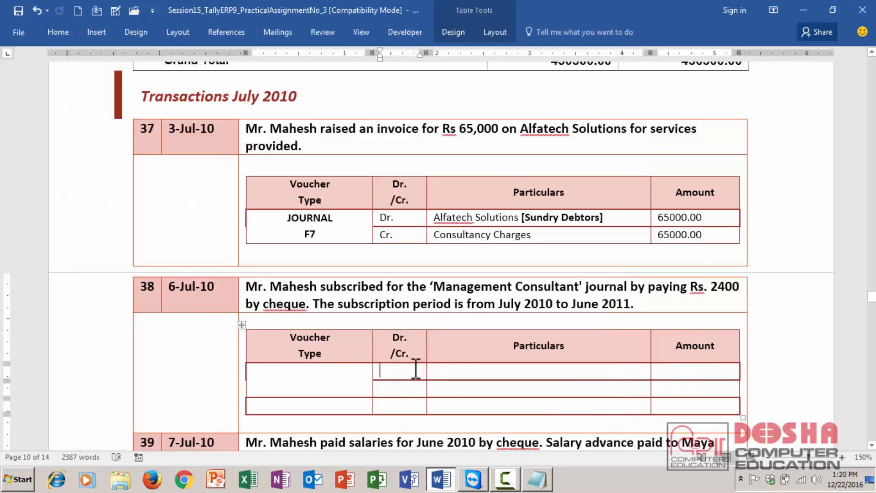
{"action": "type", "text": "dR."}
{"action": "key", "text": "Tab"}
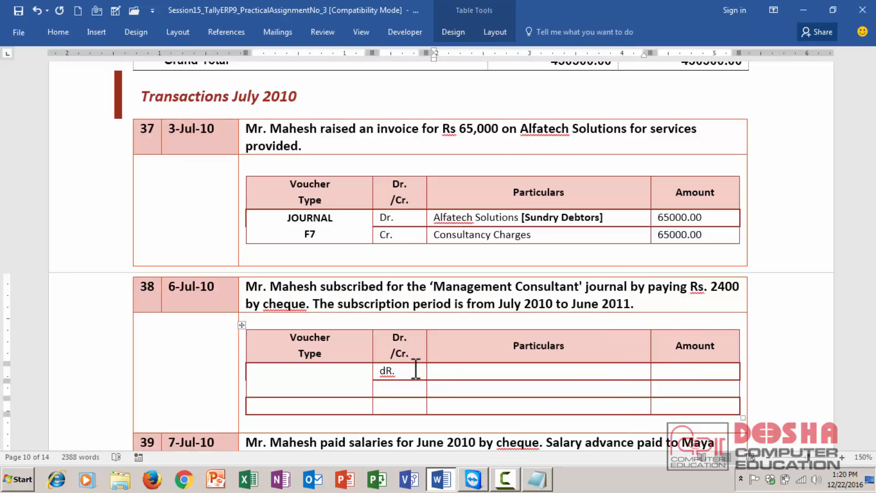
{"action": "type", "text": "News Paper & Journal Exp"}
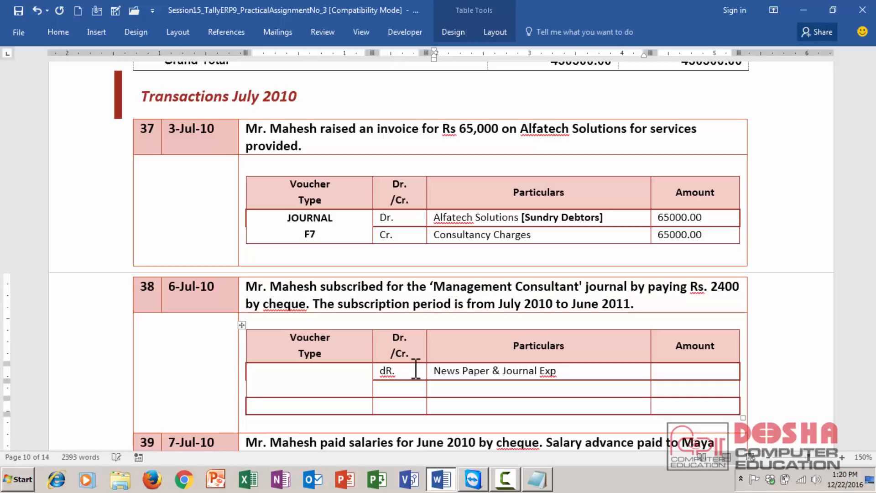
Add the bold group [Indirect Exp] after News Paper & Journal Exp and enter the amount 1800.00
{"action": "type", "text": "["}
{"action": "type", "text": "Indre"}
{"action": "key", "text": "BackSpace"}
{"action": "key", "text": "BackSpace"}
{"action": "type", "text": "irect Exp"}
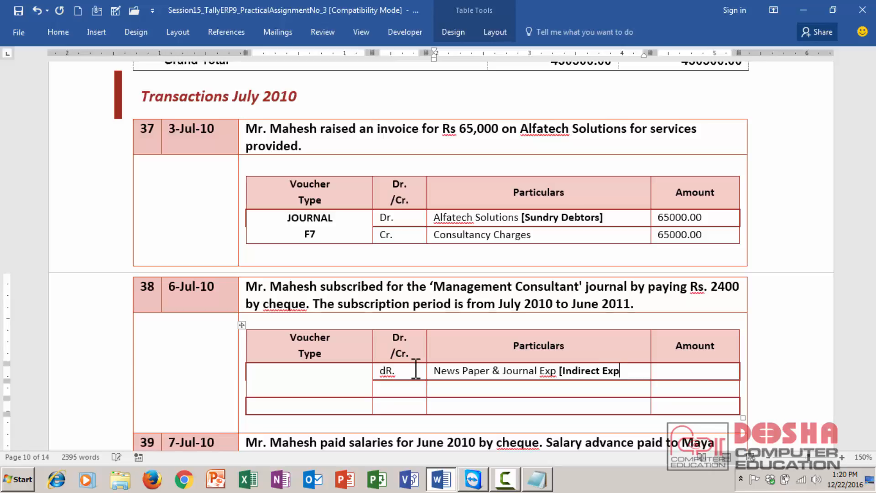
{"action": "type", "text": "]"}
{"action": "key", "text": "Tab"}
{"action": "type", "text": "1800.00"}
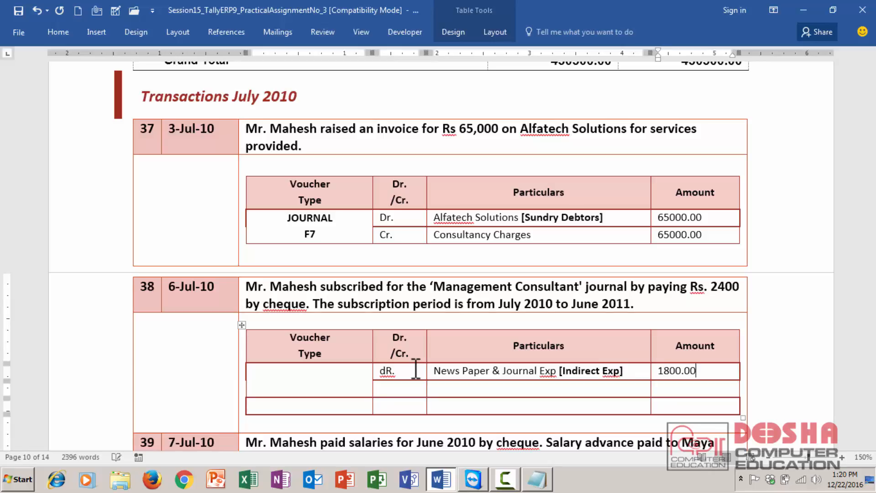
Enter Dr. with the particulars Prepaid Exp. A/c [MISC. EXP] in transaction 38's second row
{"action": "key", "text": "shift+Left"}
{"action": "key", "text": "shift+Left"}
{"action": "key", "text": "shift+Left"}
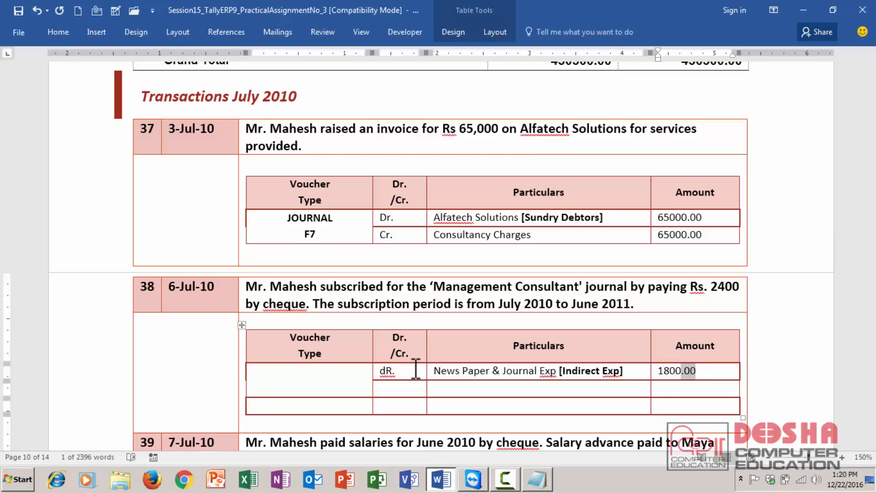
{"action": "key", "text": "shift+Down"}
{"action": "key", "text": "Down"}
{"action": "key", "text": "Left"}
{"action": "key", "text": "Left"}
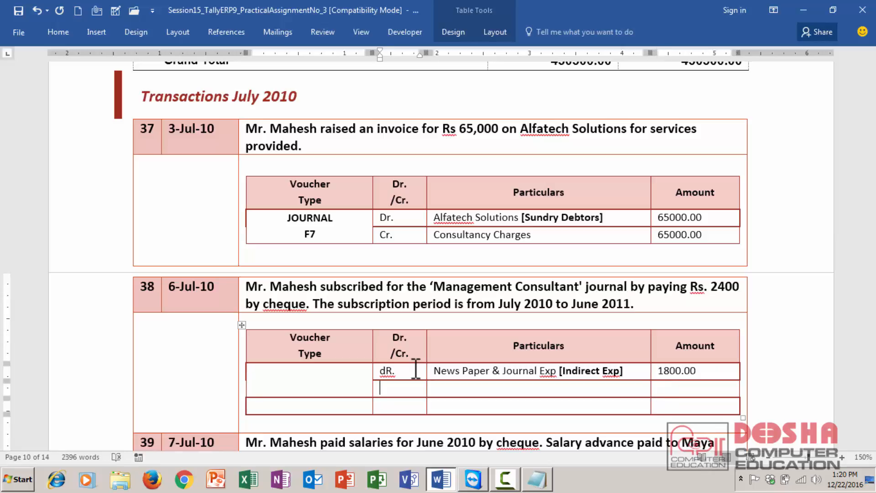
{"action": "type", "text": "Dr."}
{"action": "key", "text": "Tab"}
{"action": "type", "text": "Prepaid Exp."}
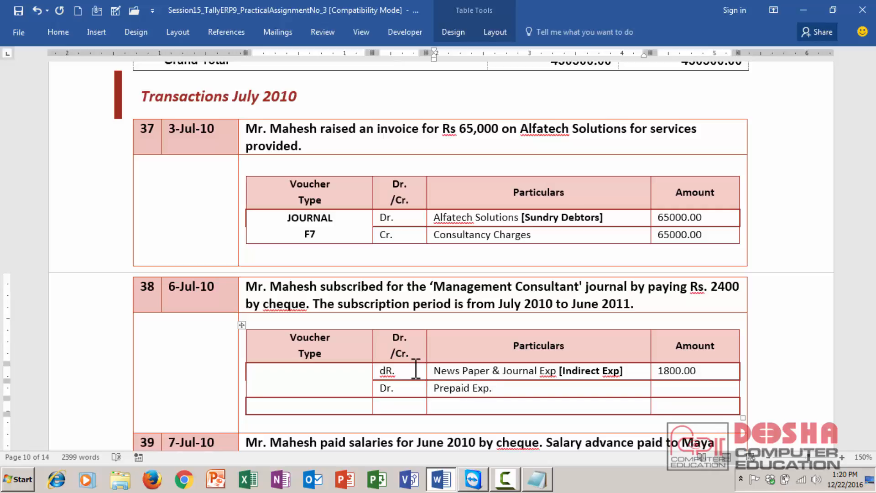
{"action": "type", "text": " A/c [MISC. EXP]"}
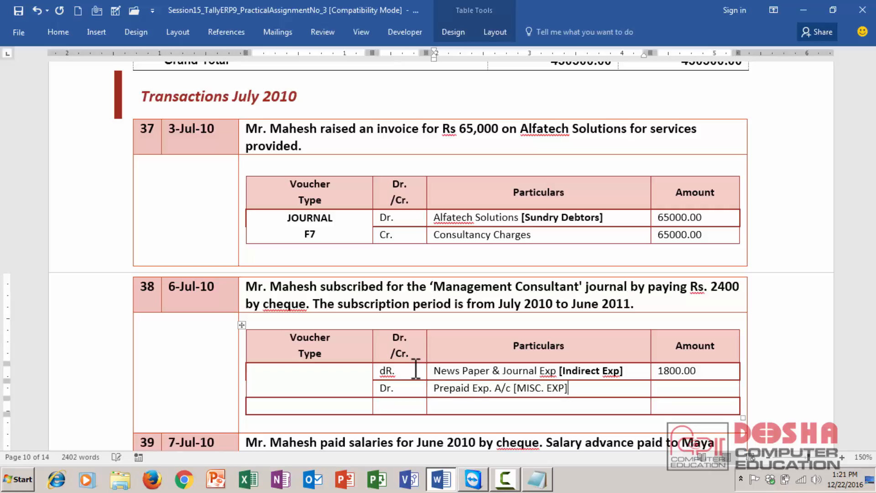
Make the group [MISC. EXP] bold and enter 600.00 as the prepaid expense amount
{"action": "key", "text": "shift+Left"}
{"action": "key", "text": "shift+Left"}
{"action": "key", "text": "shift+Left"}
{"action": "key", "text": "shift+Left"}
{"action": "key", "text": "shift+Left"}
{"action": "key", "text": "shift+Left"}
{"action": "key", "text": "shift+Left"}
{"action": "key", "text": "shift+Left"}
{"action": "key", "text": "shift+Left"}
{"action": "key", "text": "shift+Left"}
{"action": "key", "text": "shift+Left"}
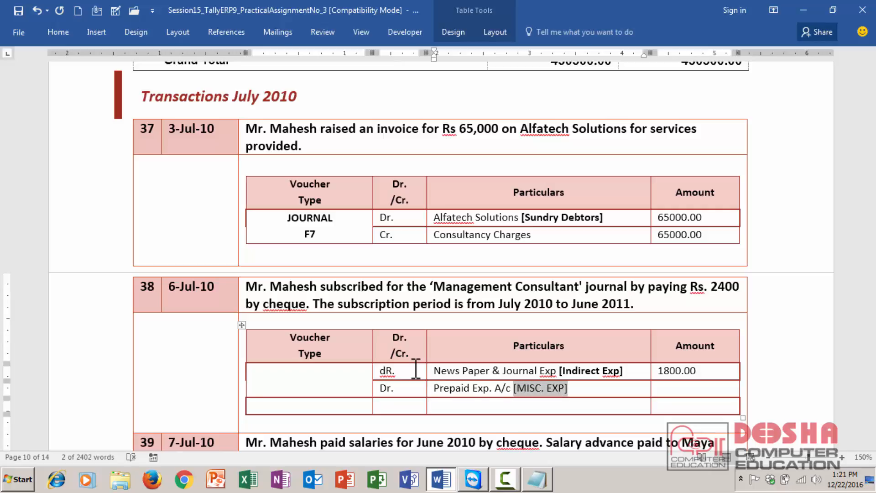
{"action": "key", "text": "ctrl+b"}
{"action": "key", "text": "Right"}
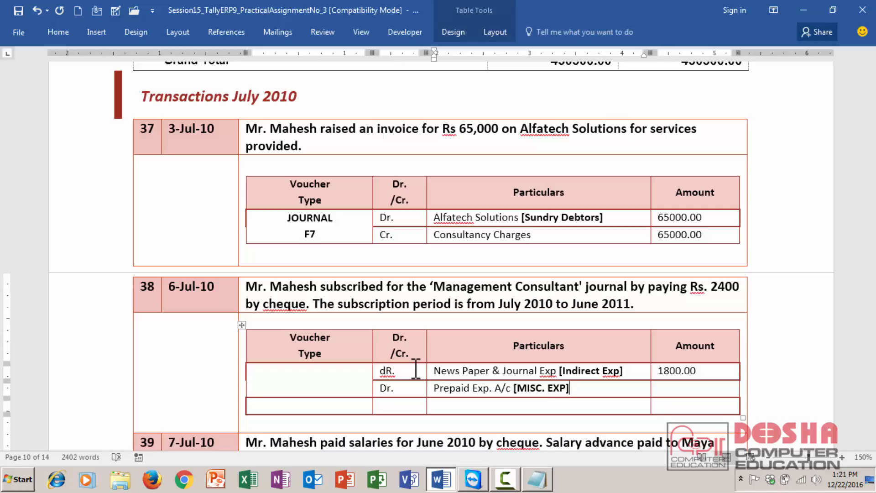
{"action": "key", "text": "Tab"}
{"action": "type", "text": "600.00"}
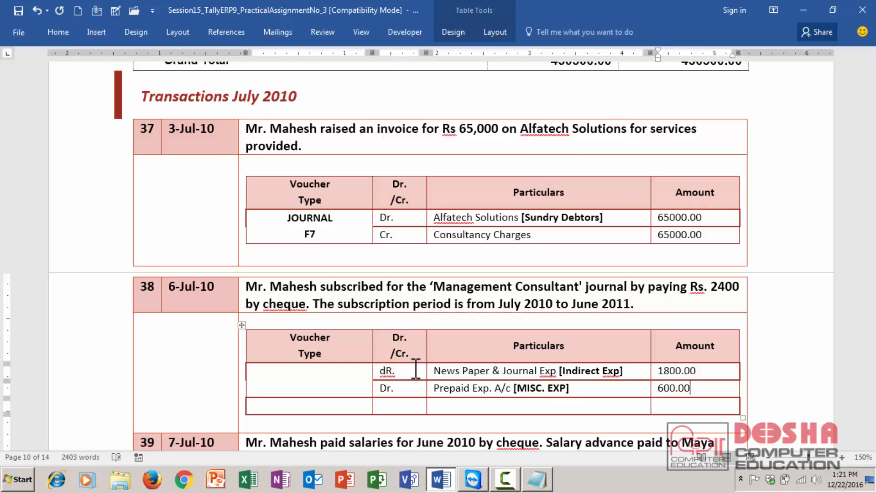
Fill transaction 38's third row with Cr., HDFC BANK and the amount 2400.00
{"action": "key", "text": "Down"}
{"action": "key", "text": "Left"}
{"action": "key", "text": "Left"}
{"action": "type", "text": "cR"}
{"action": "key", "text": "BackSpace"}
{"action": "key", "text": "BackSpace"}
{"action": "type", "text": "Cr./"}
{"action": "key", "text": "Tab"}
{"action": "key", "text": "Left"}
{"action": "key", "text": "BackSpace"}
{"action": "key", "text": "Tab"}
{"action": "type", "text": "HDFC BANK"}
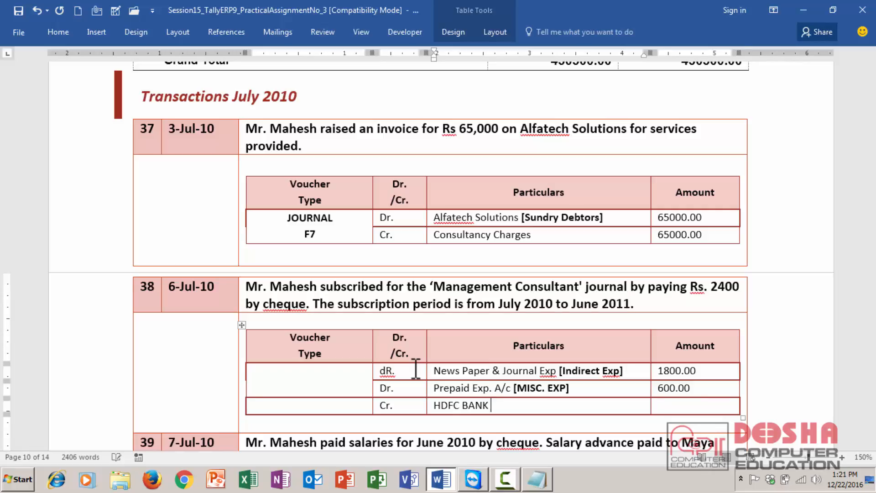
{"action": "key", "text": "Tab"}
{"action": "type", "text": "2400.00"}
Enter the voucher type of transaction 38 as PAYMENT with F5 on the line below, both in capitals and centred
{"action": "left_click", "coordinate": [321, 384]}
{"action": "type", "text": "P"}
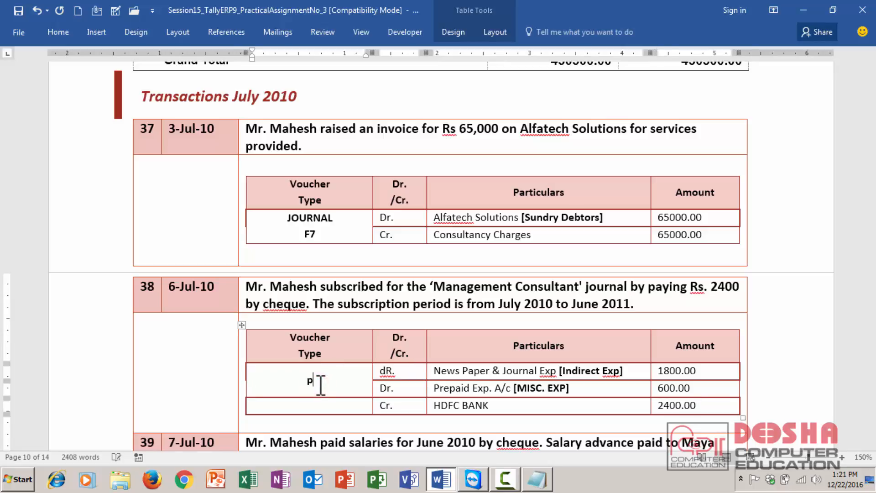
{"action": "key", "text": "BackSpace"}
{"action": "type", "text": "pAY"}
{"action": "key", "text": "BackSpace"}
{"action": "key", "text": "BackSpace"}
{"action": "key", "text": "BackSpace"}
{"action": "type", "text": "payment"}
{"action": "key", "text": "shift+F3"}
{"action": "key", "text": "shift+F3"}
{"action": "key", "text": "Return"}
{"action": "type", "text": "f5"}
{"action": "key", "text": "ctrl+e"}
{"action": "key", "text": "Left"}
{"action": "key", "text": "shift+Left"}
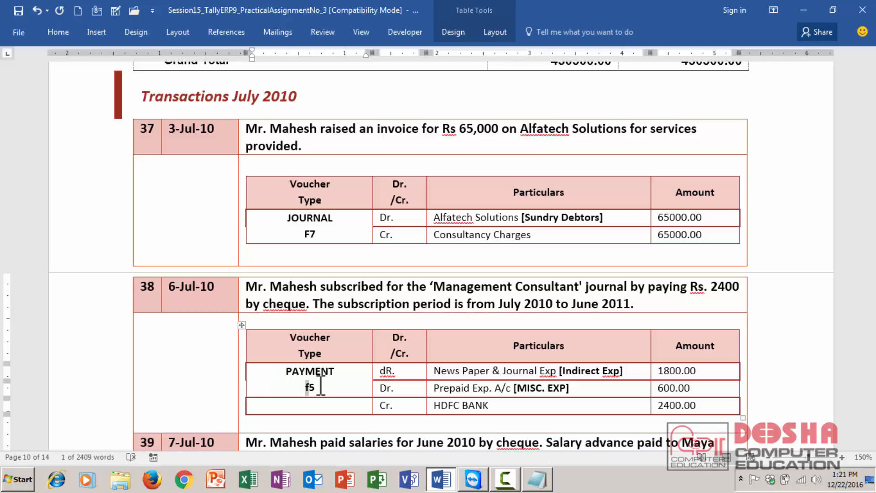
{"action": "key", "text": "shift+F3"}
{"action": "key", "text": "shift+F3"}
{"action": "key", "text": "Down"}
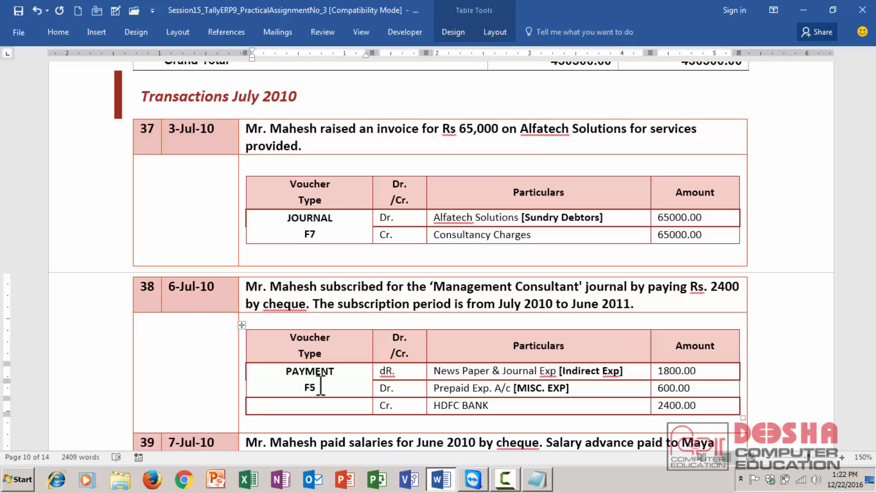
Look over the descriptions and empty voucher tables of transactions 39 and 40
{"action": "key", "text": "Down"}
{"action": "key", "text": "Down"}
{"action": "key", "text": "Down"}
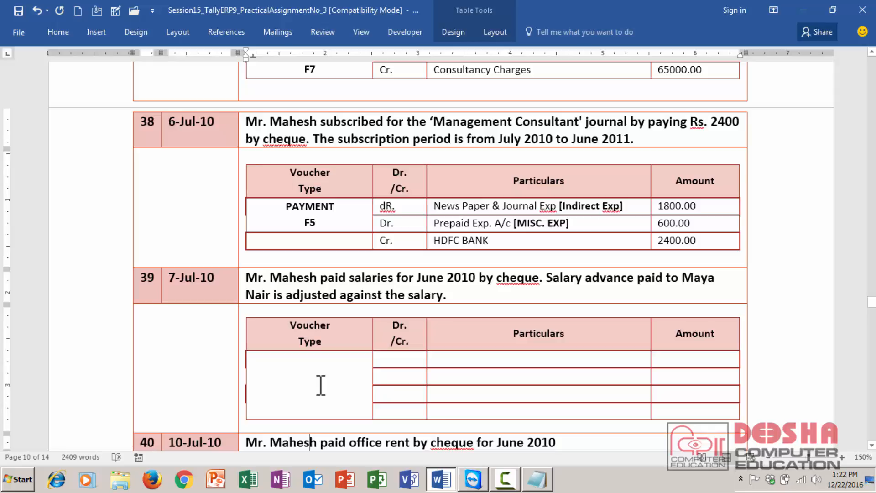
{"action": "scroll", "coordinate": [321, 385], "scroll_direction": "down", "scroll_amount": 2}
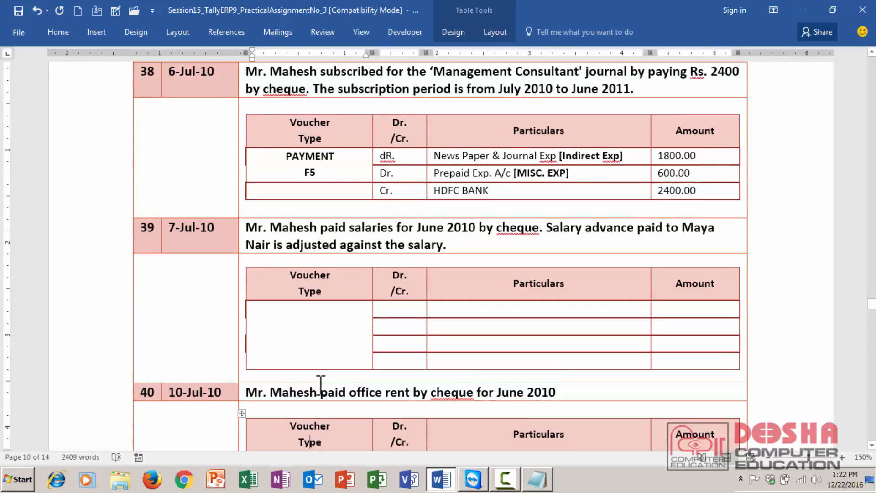
{"action": "scroll", "coordinate": [321, 385], "scroll_direction": "down", "scroll_amount": 1}
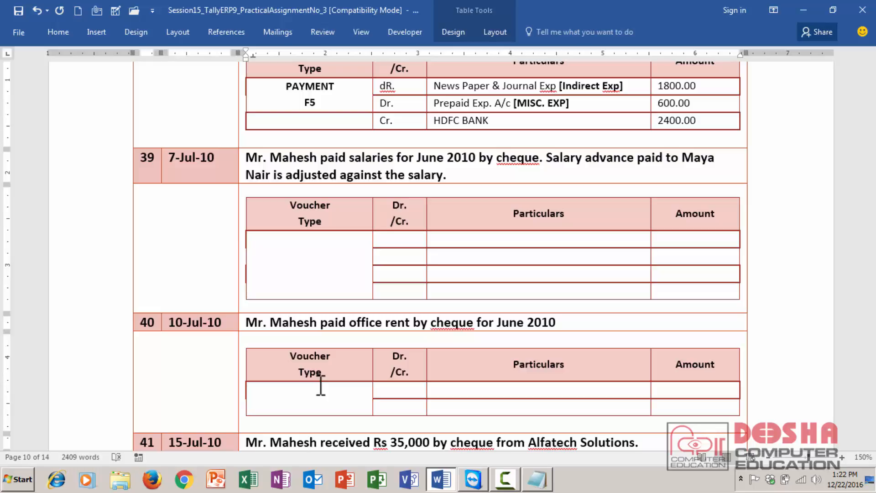
{"action": "key", "text": "Down"}
{"action": "key", "text": "Down"}
{"action": "key", "text": "Down"}
{"action": "key", "text": "Up"}
{"action": "key", "text": "Up"}
{"action": "key", "text": "Up"}
{"action": "key", "text": "Up"}
{"action": "key", "text": "Up"}
{"action": "key", "text": "Up"}
{"action": "key", "text": "Up"}
{"action": "key", "text": "Up"}
{"action": "key", "text": "Up"}
{"action": "key", "text": "Up"}
{"action": "key", "text": "Up"}
{"action": "key", "text": "Up"}
{"action": "key", "text": "Up"}
{"action": "key", "text": "Up"}
{"action": "key", "text": "Up"}
{"action": "key", "text": "Up"}
{"action": "key", "text": "Up"}
{"action": "key", "text": "Up"}
{"action": "key", "text": "Up"}
{"action": "key", "text": "Up"}
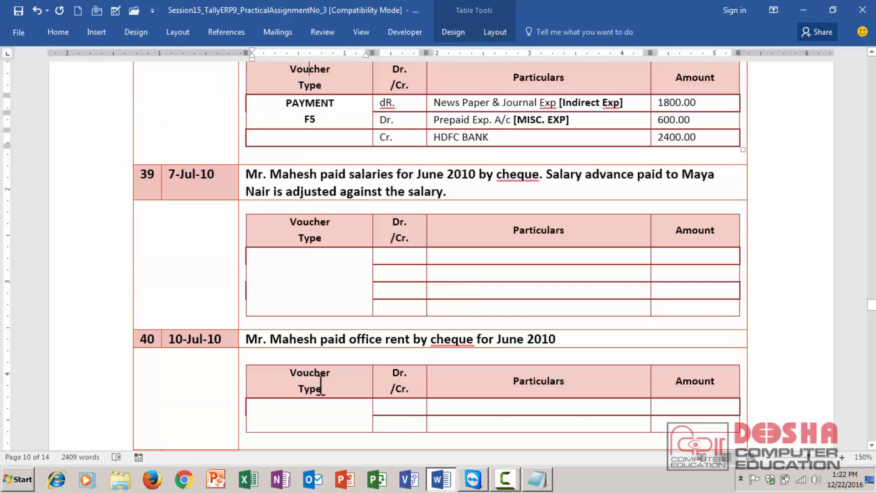
{"action": "key", "text": "Down"}
Fill transaction 39's first row with Dr., the Salary A/c of the employee named in the transaction, and the amount 7500.00
{"action": "left_click", "coordinate": [311, 287]}
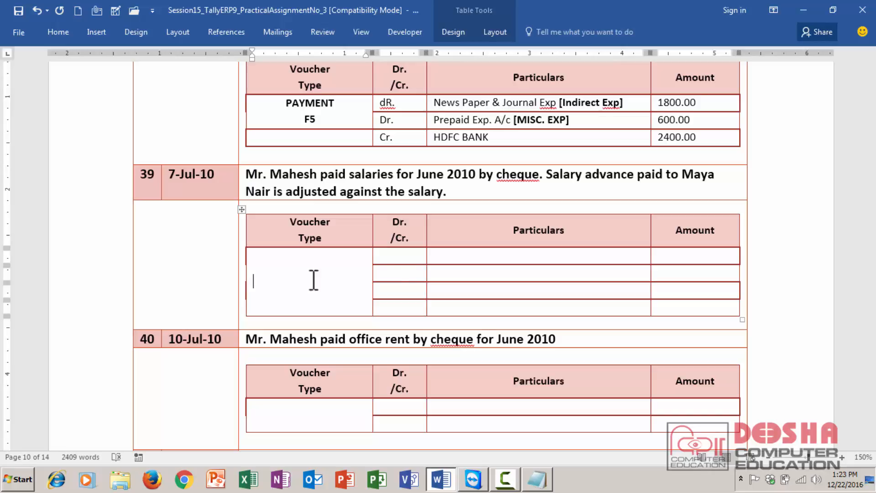
{"action": "left_click", "coordinate": [400, 262]}
{"action": "type", "text": "Dr."}
{"action": "key", "text": "Tab"}
{"action": "type", "text": "Maya Nair Salry"}
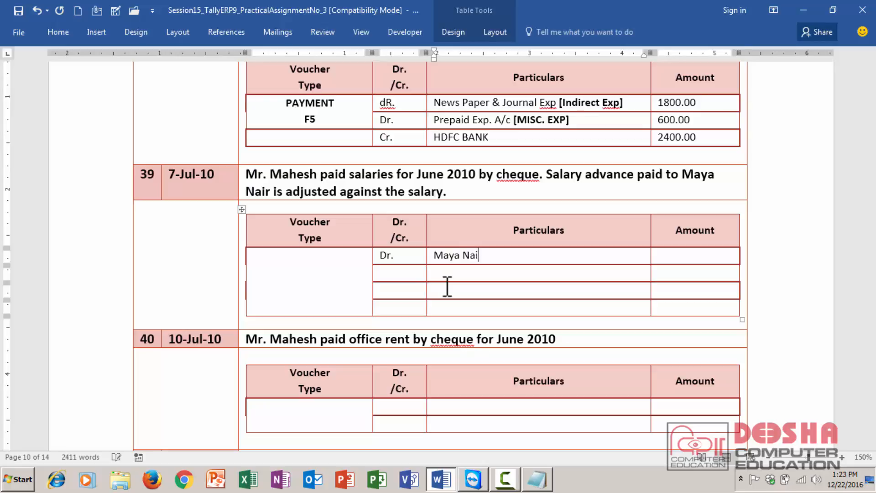
{"action": "key", "text": "BackSpace"}
{"action": "key", "text": "BackSpace"}
{"action": "type", "text": "ary A/c"}
{"action": "key", "text": "Tab"}
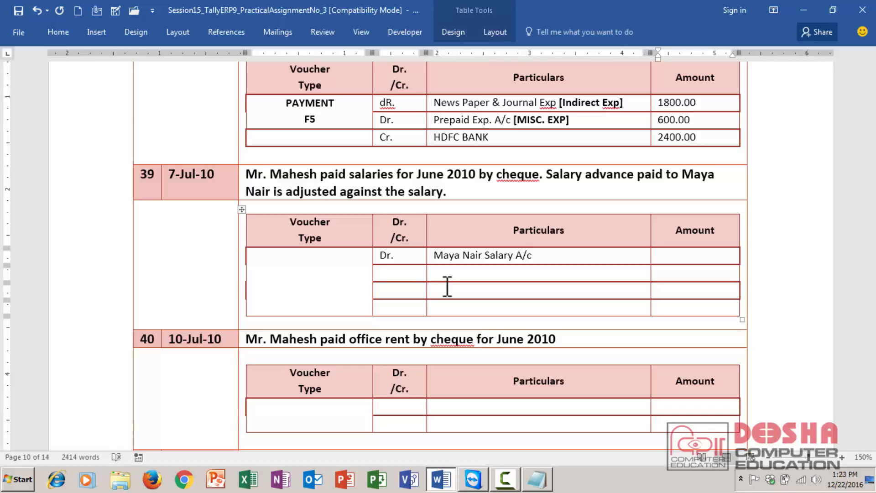
{"action": "type", "text": "7500.00"}
{"action": "key", "text": "Left"}
{"action": "key", "text": "Left"}
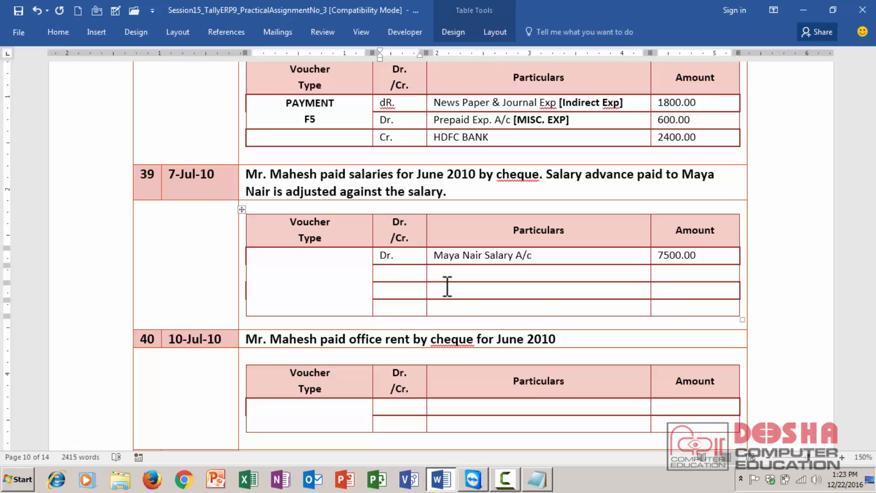
Fill transaction 39's second row with Dr., the other employee's Salary A/c and the amount 4500.00
{"action": "type", "text": "Dr."}
{"action": "key", "text": "Tab"}
{"action": "type", "text": "Vijay Narayan A"}
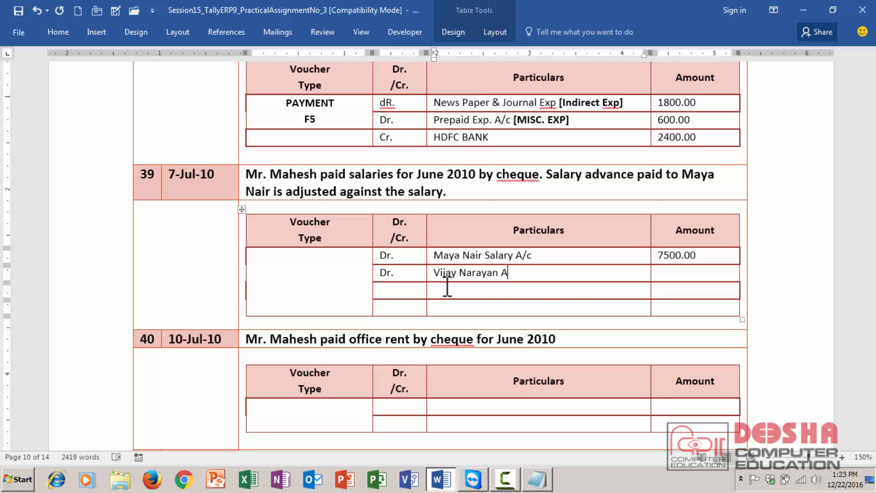
{"action": "key", "text": "BackSpace"}
{"action": "type", "text": "Salary A/c"}
{"action": "key", "text": "Tab"}
{"action": "type", "text": "4500"}
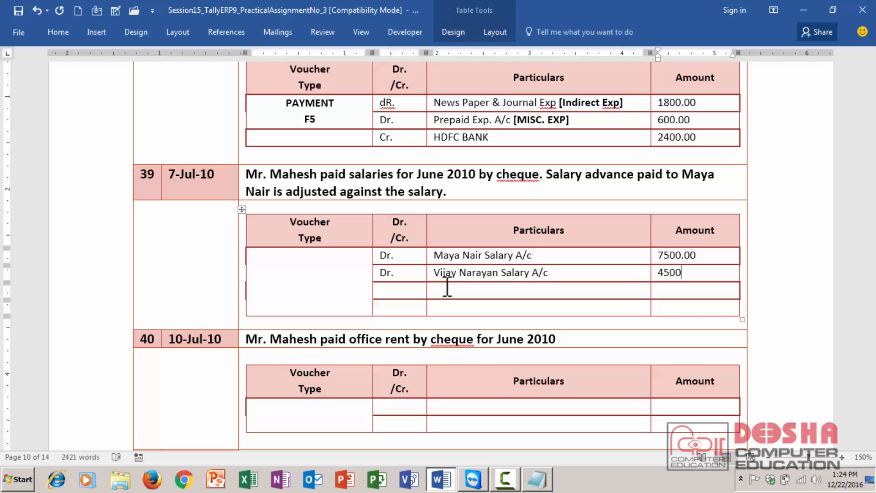
{"action": "type", "text": ".00"}
Fill transaction 39's third row with Cr., the Salary Advance A/c with the first employee's name in parentheses, and 3000.00, and highlight the row
{"action": "key", "text": "Tab"}
{"action": "type", "text": "Cr."}
{"action": "key", "text": "Tab"}
{"action": "type", "text": "Advan"}
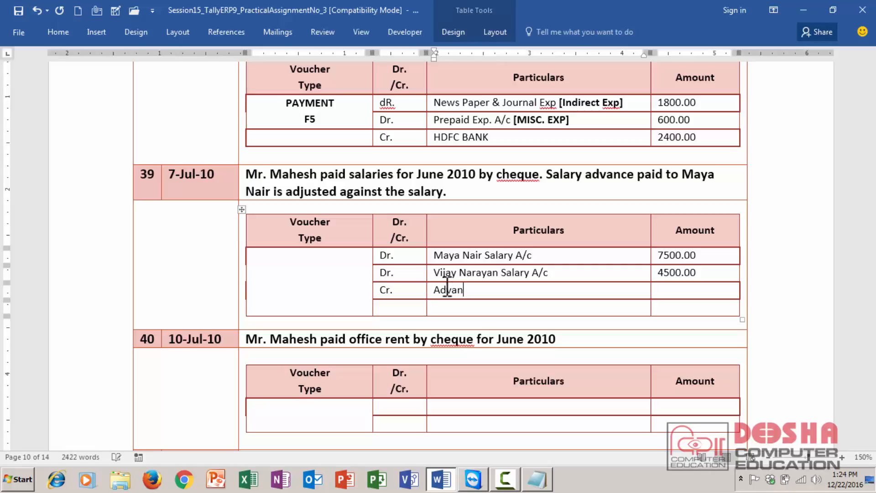
{"action": "type", "text": "e"}
{"action": "key", "text": "Home"}
{"action": "type", "text": "Salary"}
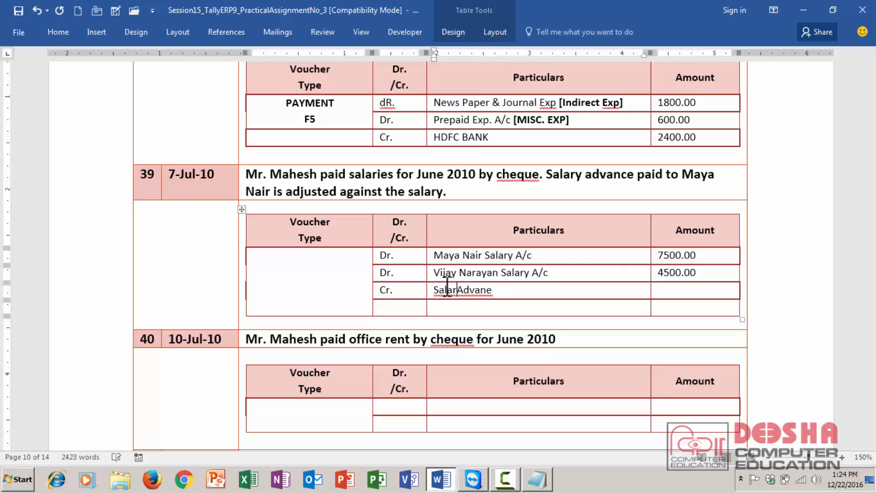
{"action": "key", "text": "Right"}
{"action": "key", "text": "Right"}
{"action": "type", "text": "c"}
{"action": "key", "text": "End"}
{"action": "type", "text": "("}
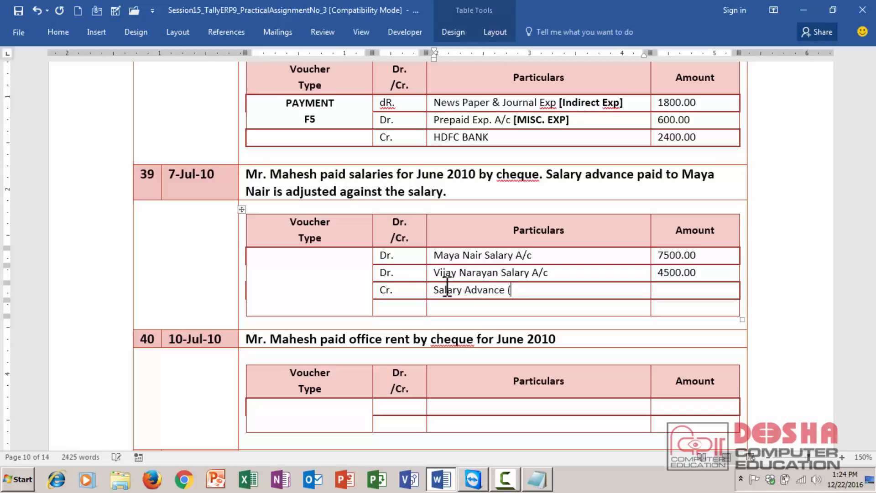
{"action": "type", "text": "Maya Nair) A/c"}
{"action": "key", "text": "Tab"}
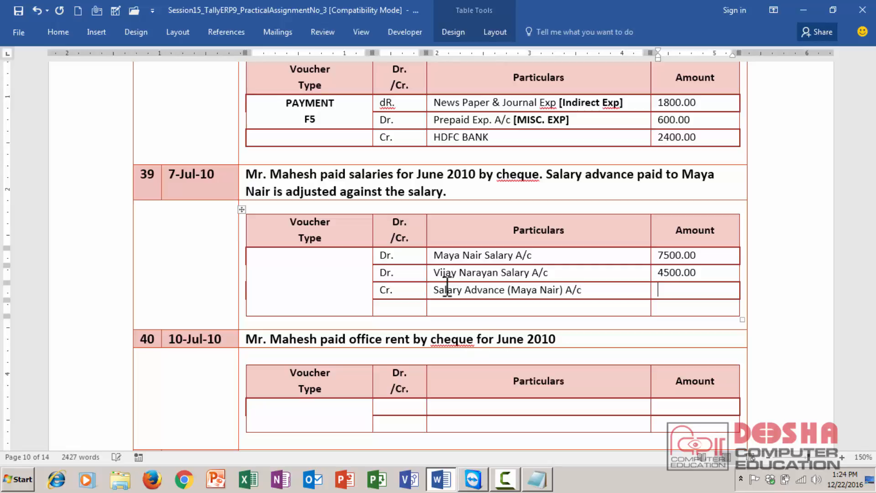
{"action": "type", "text": "3000.00"}
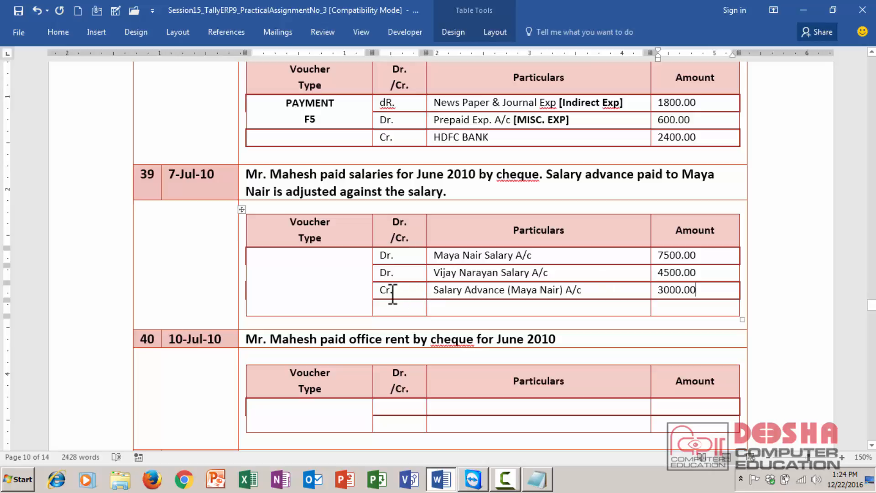
{"action": "left_click_drag", "start_coordinate": [390, 291], "coordinate": [674, 287]}
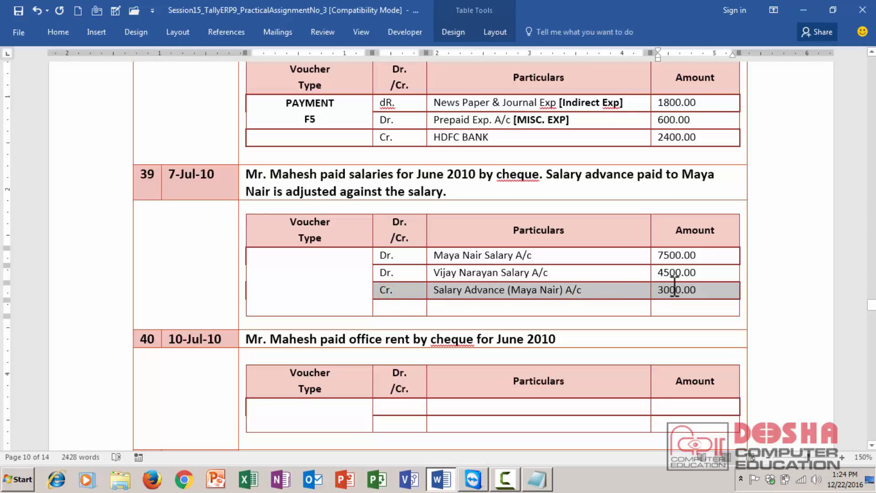
{"action": "left_click", "coordinate": [488, 287]}
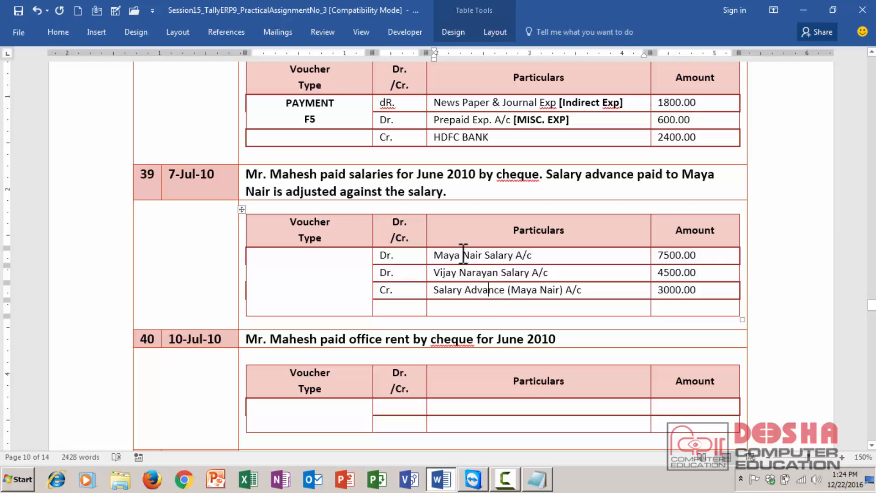
Fill transaction 39's fourth row with Cr., HDFC BANK and the amount 9000.00
{"action": "left_click", "coordinate": [407, 307]}
{"action": "type", "text": "Cr."}
{"action": "key", "text": "Tab"}
{"action": "type", "text": "HDB"}
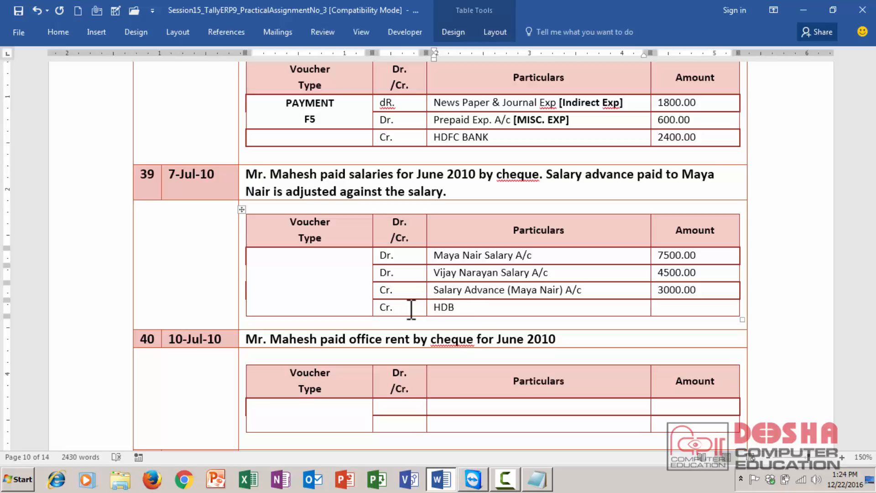
{"action": "key", "text": "BackSpace"}
{"action": "type", "text": "FC BANK"}
{"action": "key", "text": "Tab"}
{"action": "type", "text": "4500.00"}
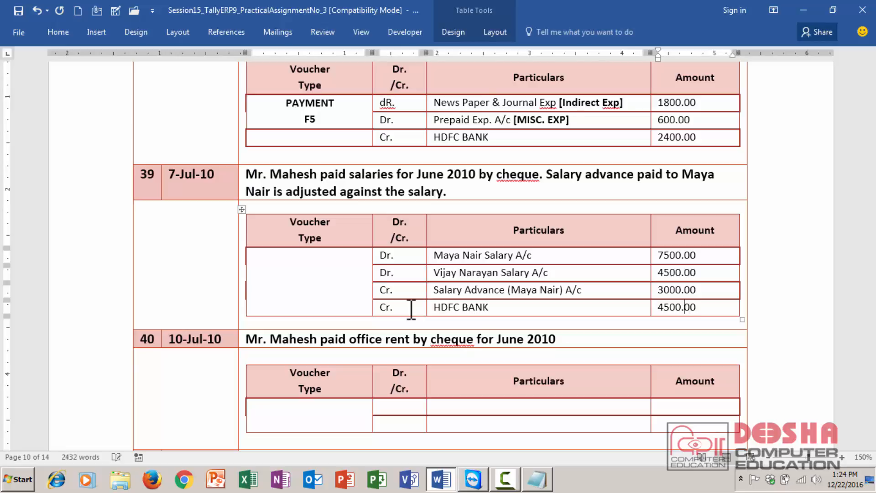
{"action": "key", "text": "Left"}
{"action": "key", "text": "Left"}
{"action": "key", "text": "Left"}
{"action": "key", "text": "shift+Home"}
{"action": "type", "text": "9000"}
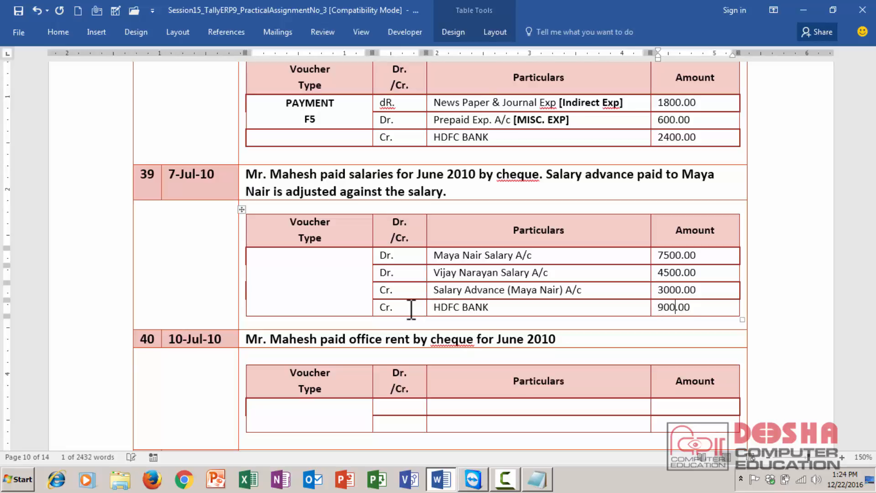
Enter PAYMENT with F5 on the line below it as transaction 39's voucher type
{"action": "left_click", "coordinate": [294, 291]}
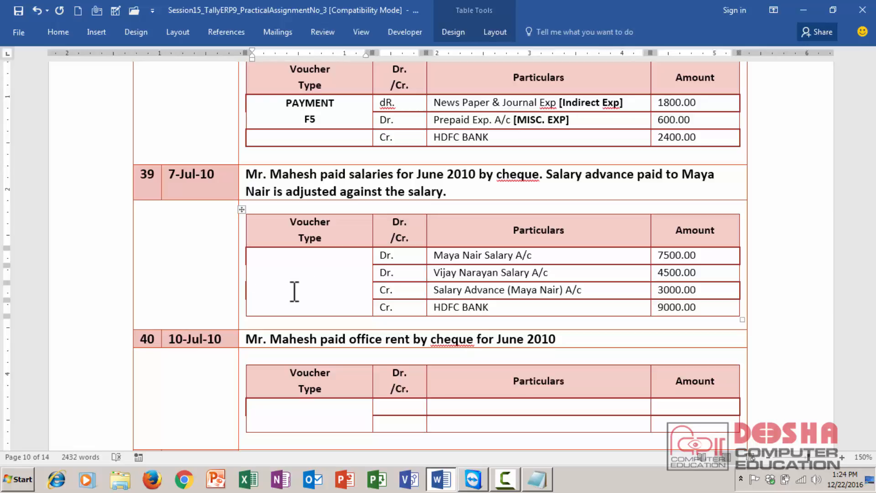
{"action": "type", "text": "PAYMENT"}
{"action": "key", "text": "Return"}
{"action": "type", "text": "F5"}
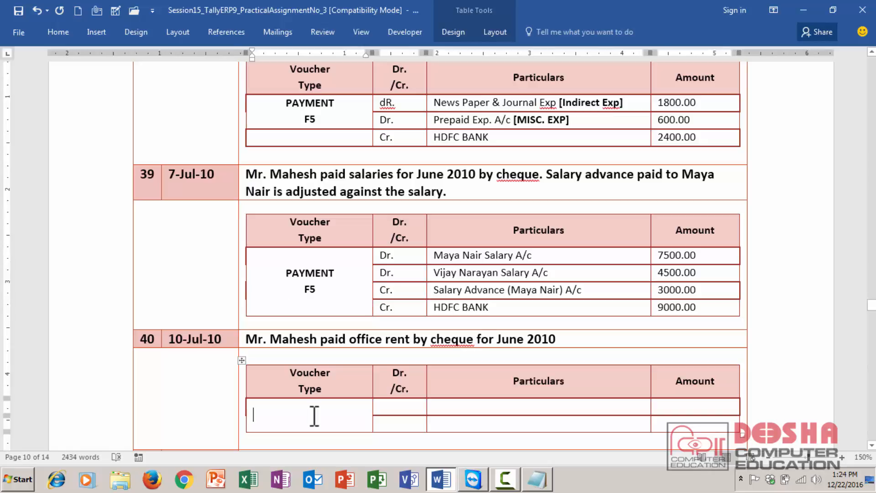
Look over the descriptions and empty voucher tables of transactions 40 to 44
{"action": "scroll", "coordinate": [314, 415], "scroll_direction": "down", "scroll_amount": 3}
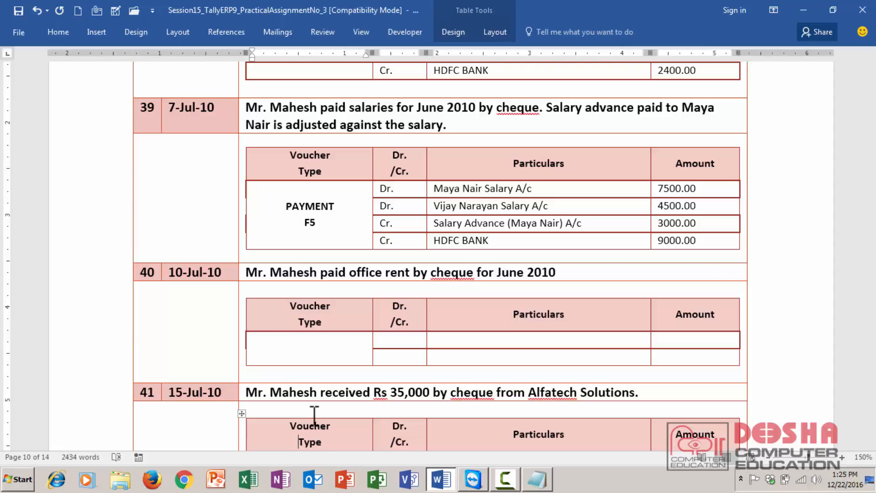
{"action": "scroll", "coordinate": [315, 415], "scroll_direction": "down", "scroll_amount": 3}
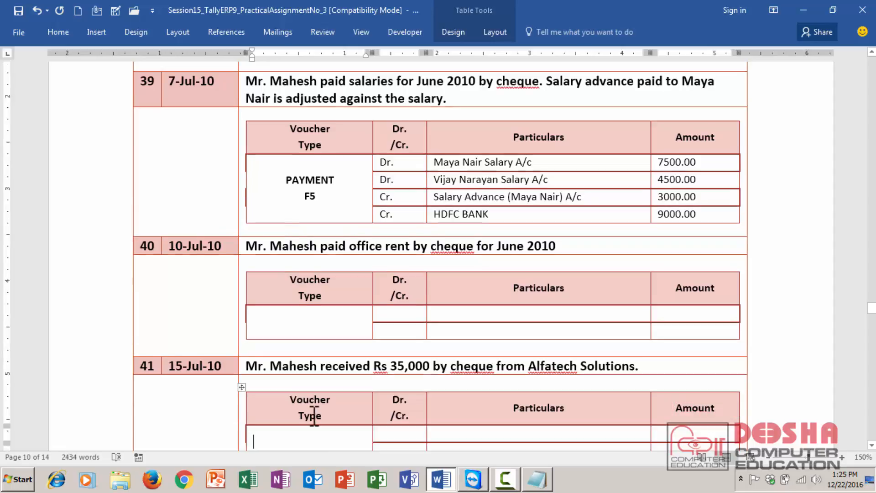
{"action": "key", "text": "Up"}
{"action": "key", "text": "Up"}
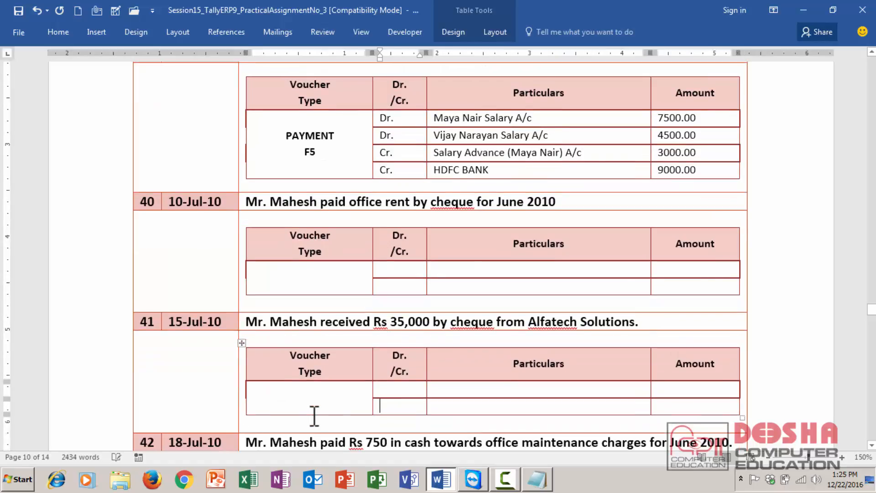
{"action": "key", "text": "Down"}
{"action": "key", "text": "Up"}
{"action": "key", "text": "Left"}
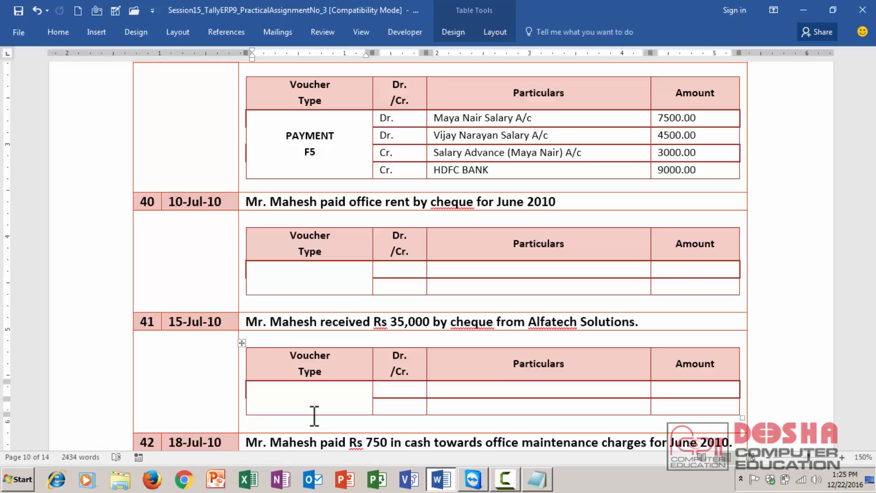
{"action": "scroll", "coordinate": [314, 415], "scroll_direction": "down", "scroll_amount": 2}
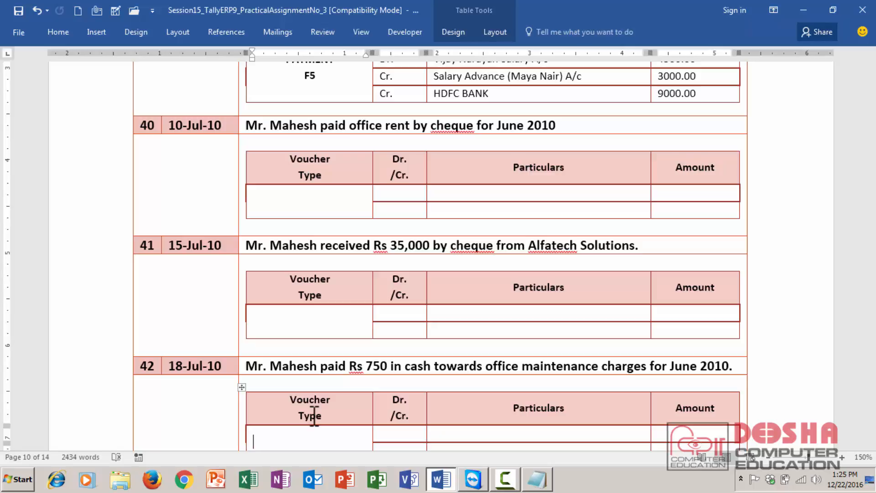
{"action": "scroll", "coordinate": [313, 416], "scroll_direction": "down", "scroll_amount": 3}
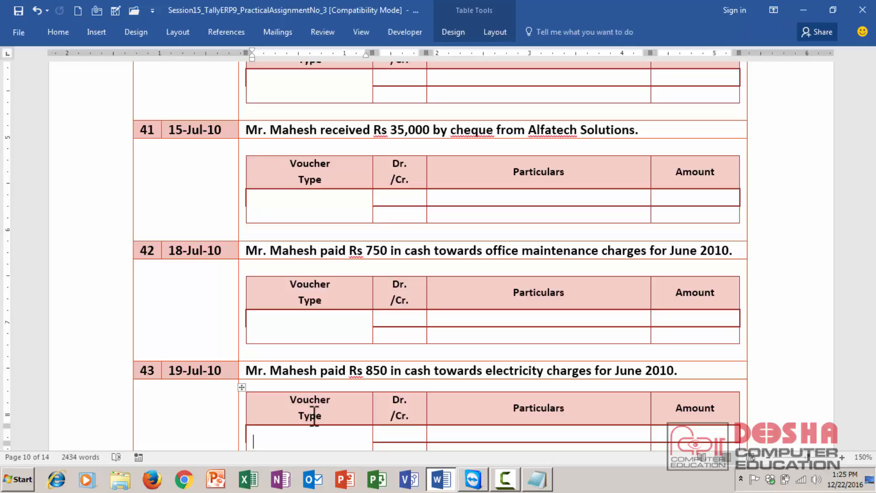
{"action": "scroll", "coordinate": [314, 416], "scroll_direction": "down", "scroll_amount": 5}
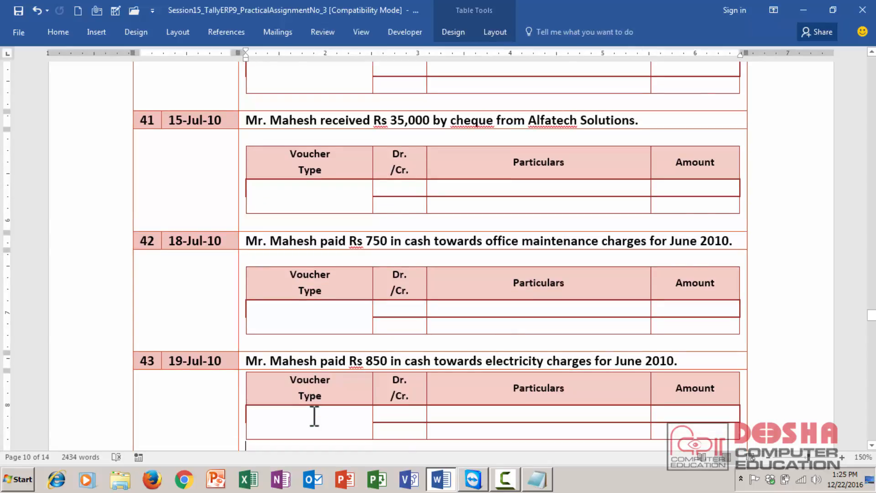
{"action": "scroll", "coordinate": [314, 415], "scroll_direction": "down", "scroll_amount": 2}
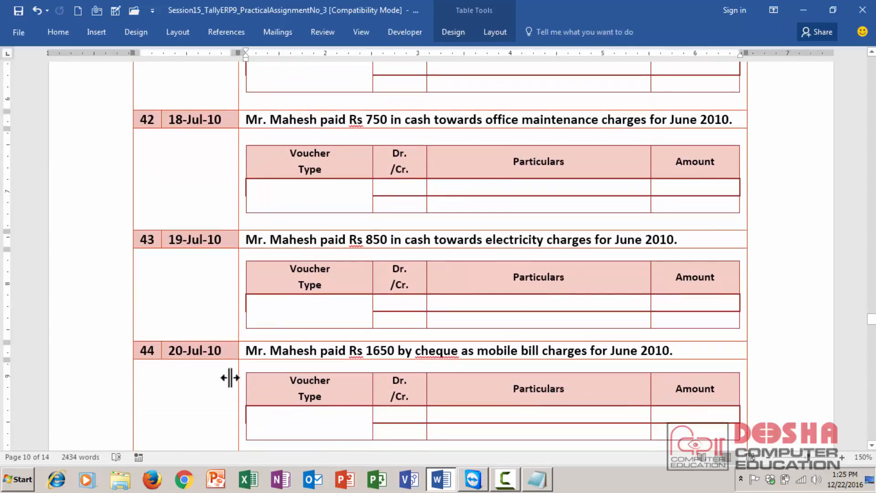
Highlight transaction 44's description row and examine the empty voucher tables of transactions 45 and 46
{"action": "left_click", "coordinate": [109, 350]}
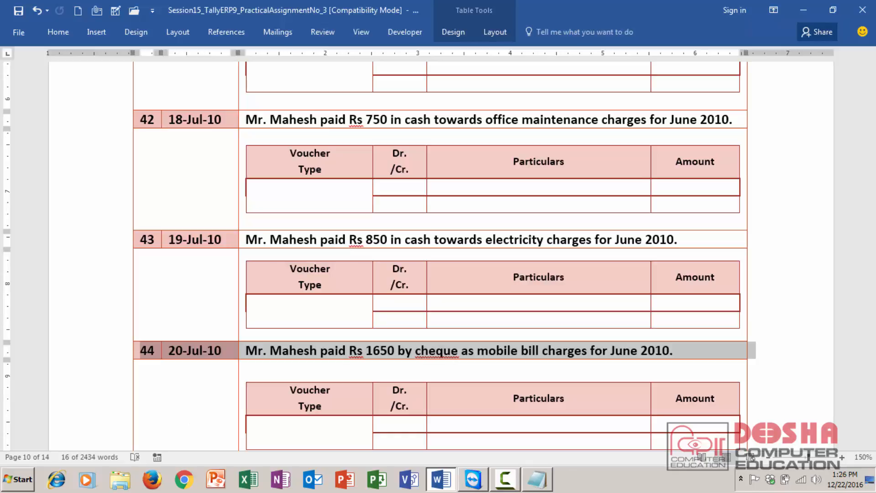
{"action": "left_click", "coordinate": [871, 445]}
{"action": "left_click_drag", "start_coordinate": [871, 445], "coordinate": [871, 445]}
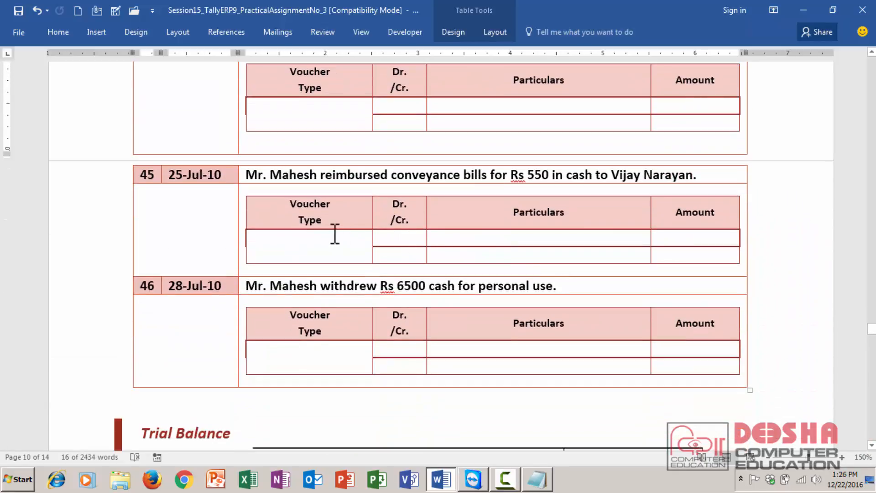
{"action": "left_click_drag", "start_coordinate": [322, 239], "coordinate": [677, 254]}
{"action": "left_click", "coordinate": [559, 256]}
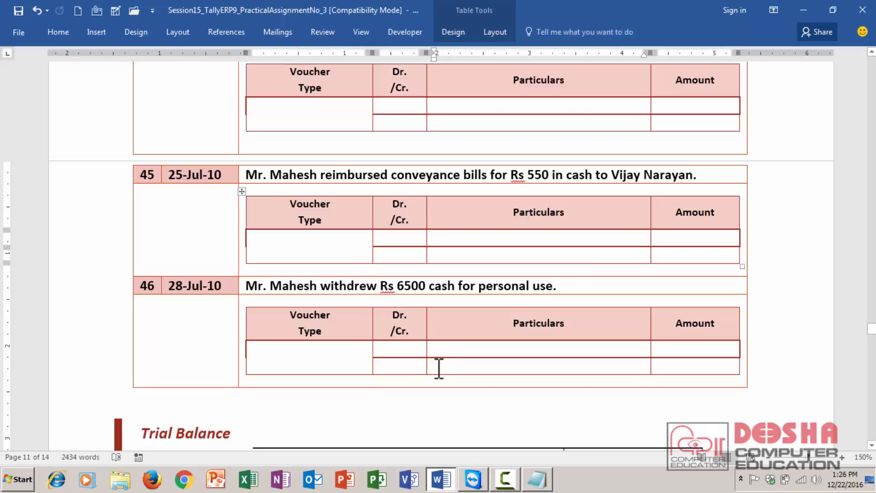
{"action": "left_click", "coordinate": [441, 350]}
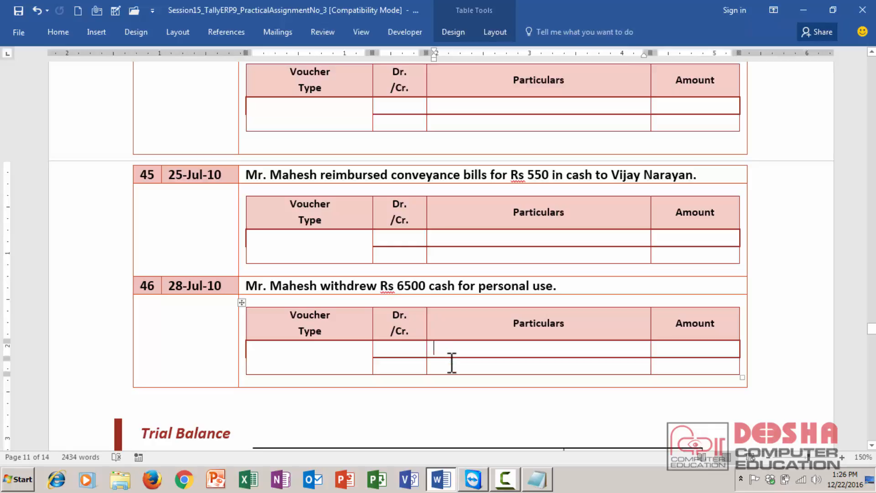
{"action": "left_click", "coordinate": [450, 363]}
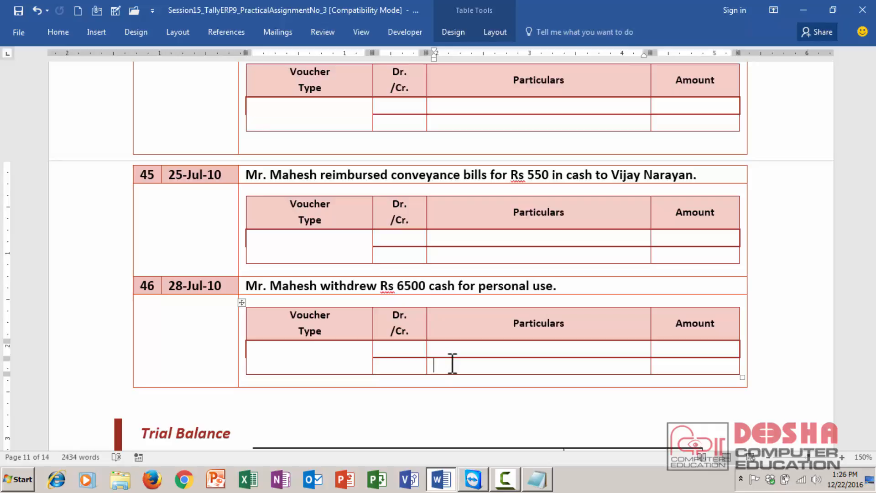
Examine the Trial Balance that follows the July 2010 transactions, with its debit and credit closing balances
{"action": "key", "text": "Down"}
{"action": "key", "text": "Down"}
{"action": "key", "text": "Down"}
{"action": "key", "text": "Down"}
{"action": "key", "text": "Down"}
{"action": "key", "text": "Down"}
{"action": "key", "text": "Down"}
{"action": "key", "text": "Down"}
{"action": "key", "text": "Down"}
{"action": "key", "text": "Down"}
{"action": "key", "text": "Down"}
{"action": "key", "text": "Down"}
{"action": "key", "text": "Down"}
{"action": "key", "text": "Down"}
{"action": "key", "text": "Down"}
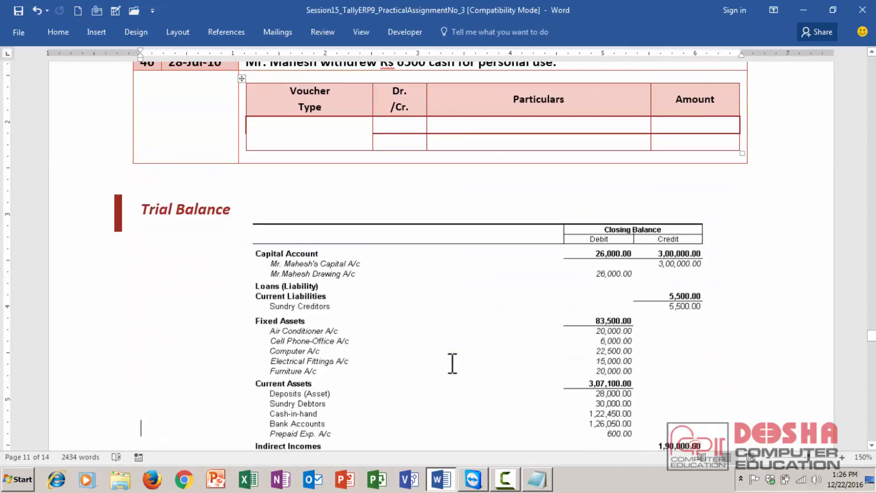
{"action": "key", "text": "Down"}
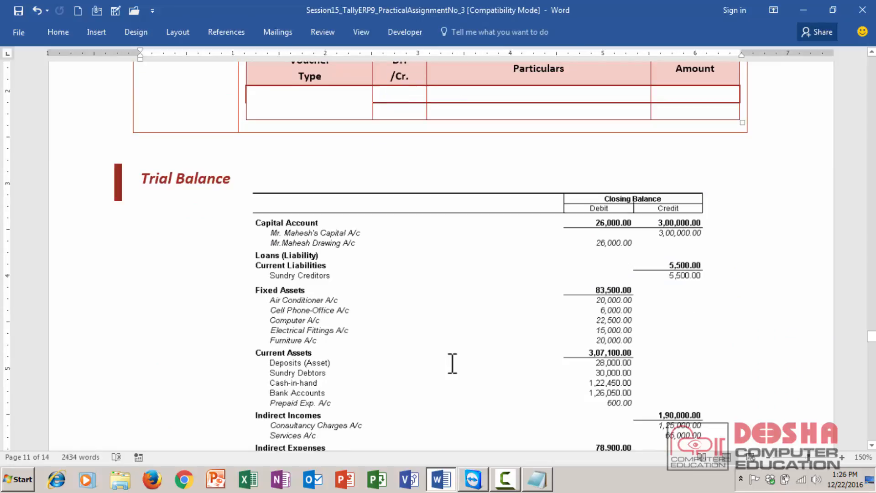
{"action": "key", "text": "Down"}
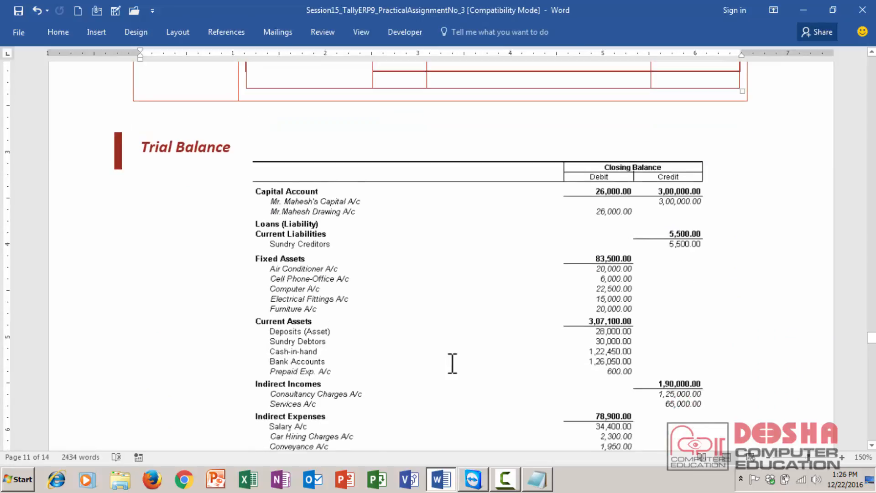
Go past the Trial Balance to August transactions 47 and 48, and save the document
{"action": "key", "text": "Down"}
{"action": "key", "text": "Down"}
{"action": "key", "text": "Down"}
{"action": "key", "text": "Down"}
{"action": "key", "text": "Down"}
{"action": "key", "text": "Down"}
{"action": "key", "text": "Down"}
{"action": "key", "text": "Down"}
{"action": "key", "text": "Down"}
{"action": "key", "text": "Down"}
{"action": "key", "text": "Up"}
{"action": "key", "text": "Up"}
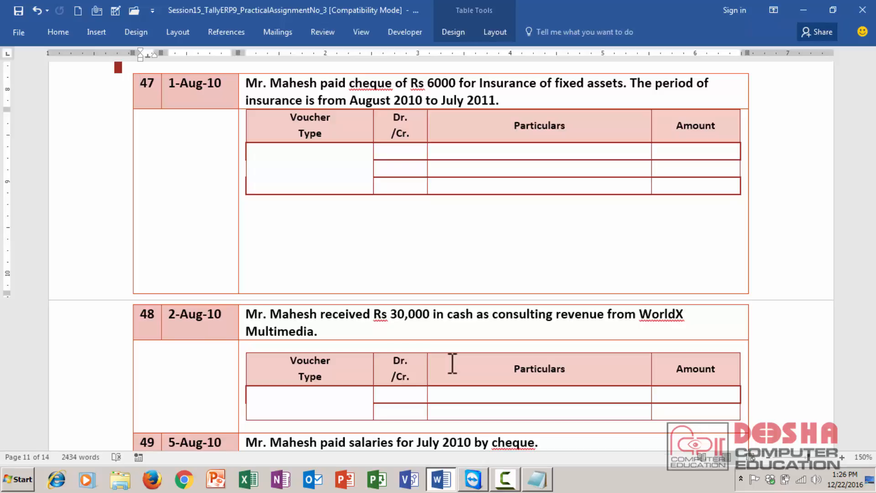
{"action": "key", "text": "ctrl+s"}
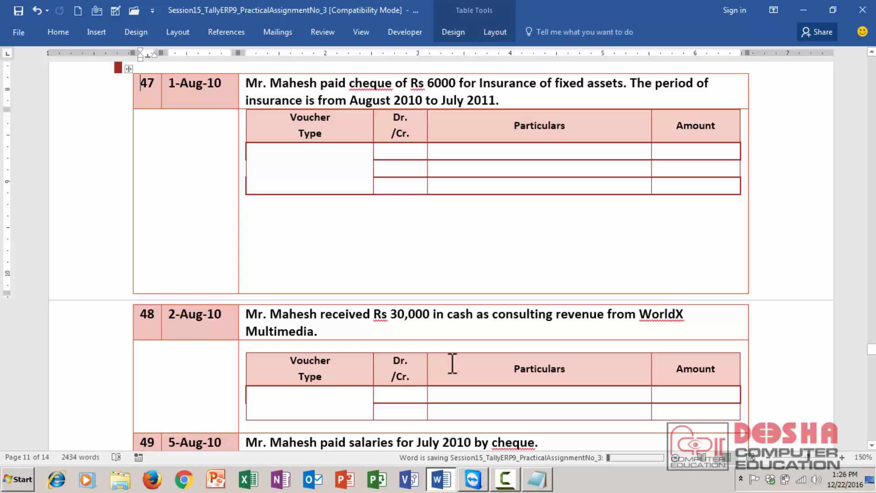